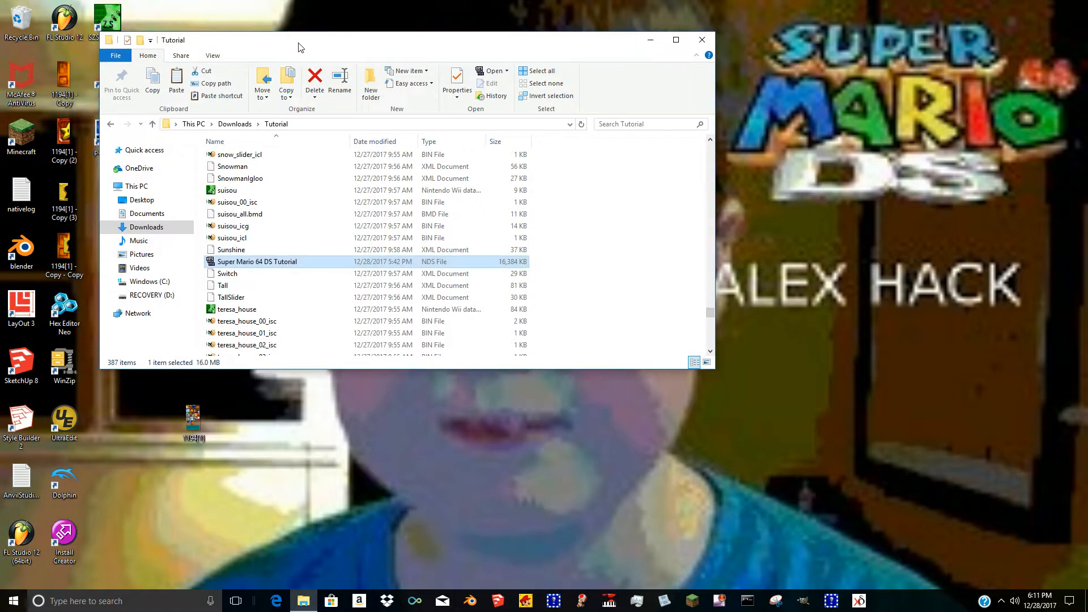
# Close the Tutorial folder window and launch SketchUp.
pyautogui.click(701, 38)
pyautogui.click(499, 602)
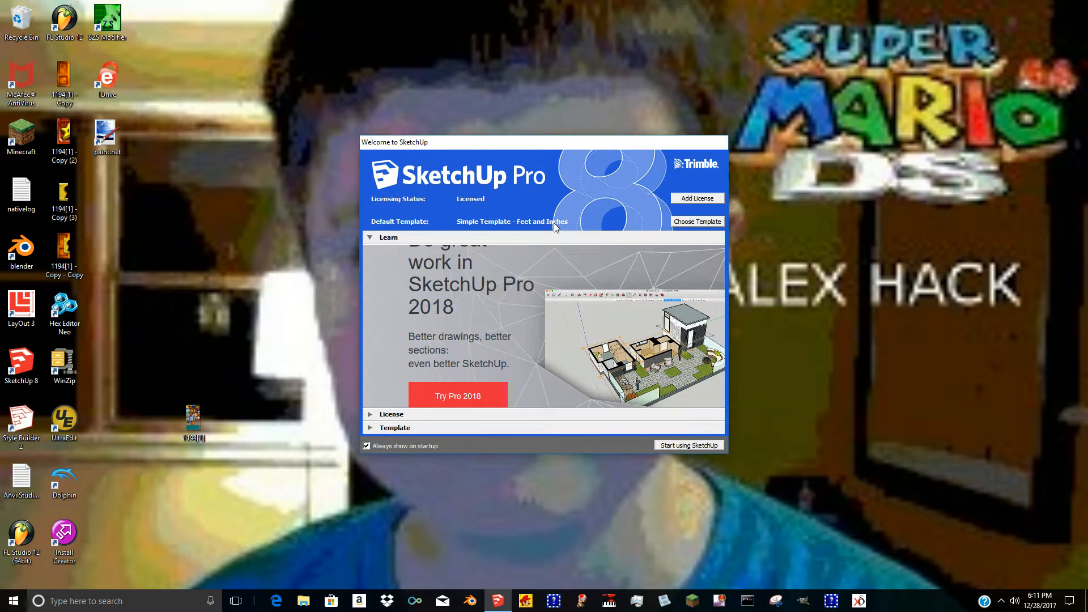
# Examine the license entry form and the License details in the SketchUp welcome window.
pyautogui.click(680, 199)
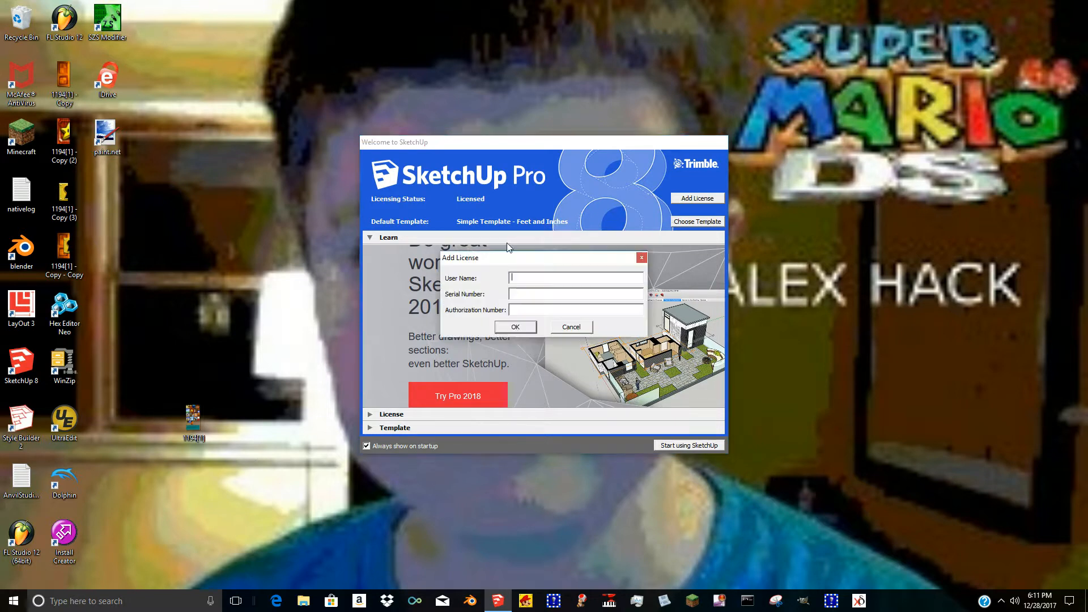
pyautogui.click(570, 324)
pyautogui.click(371, 414)
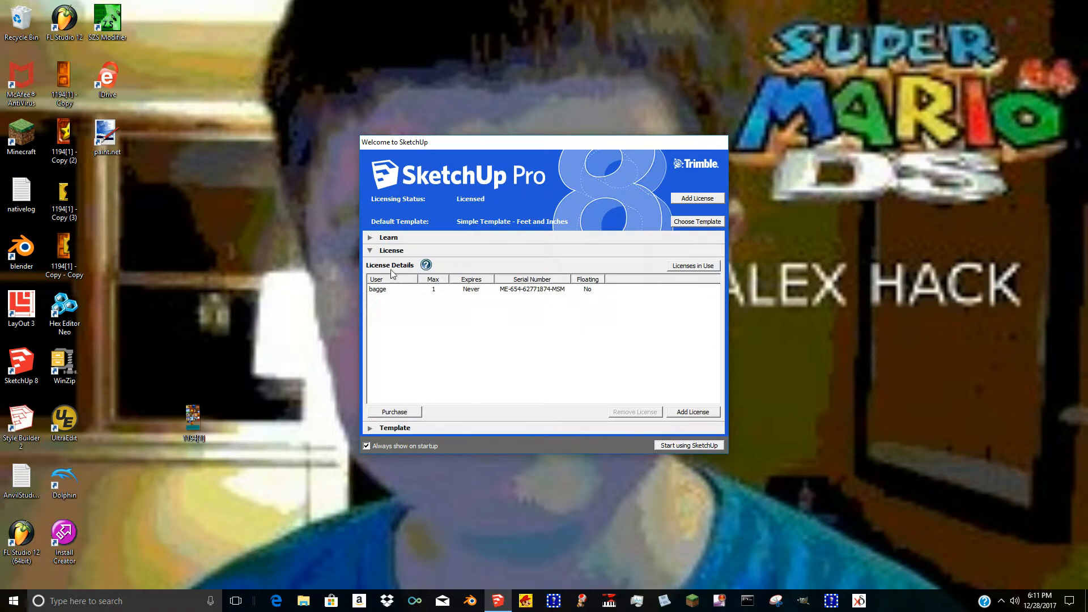
pyautogui.click(388, 290)
pyautogui.click(371, 251)
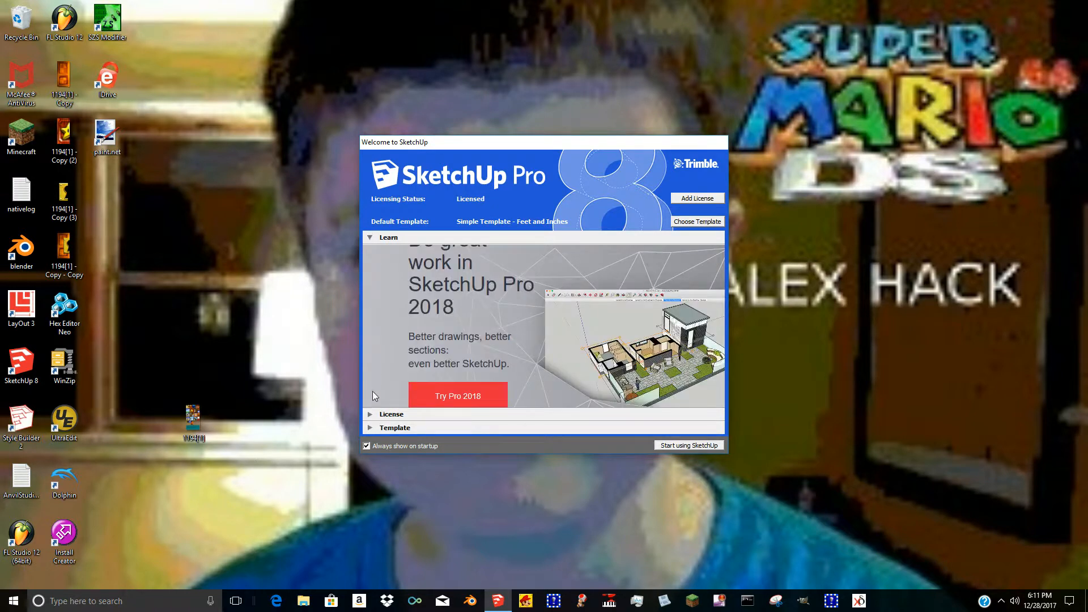
pyautogui.click(371, 414)
pyautogui.click(372, 252)
pyautogui.click(371, 415)
pyautogui.click(370, 252)
# Start SketchUp with a new model and check which plugins are available.
pyautogui.click(680, 445)
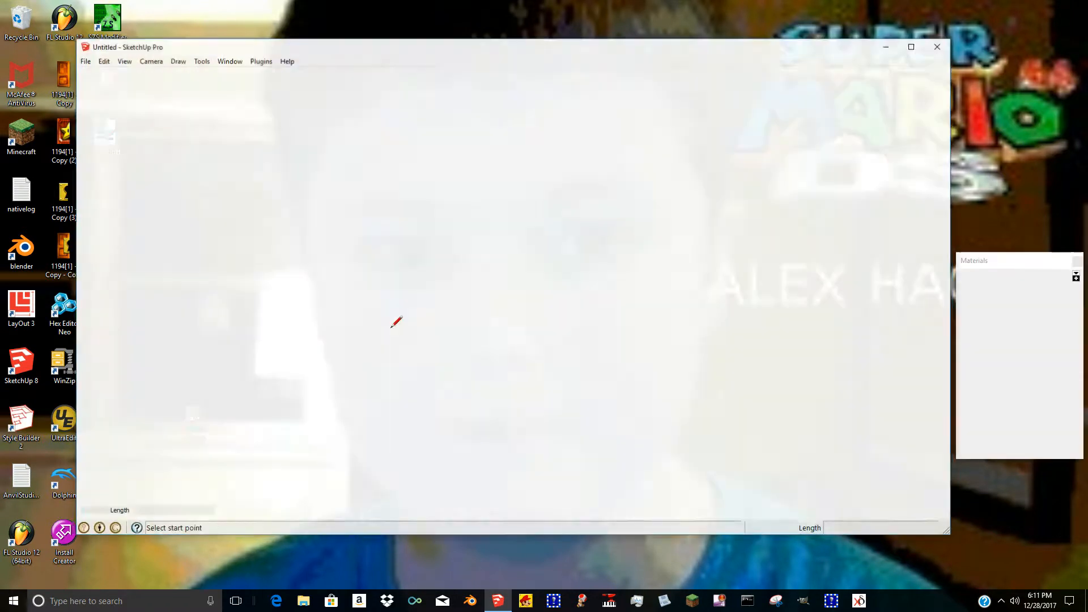
pyautogui.click(280, 54)
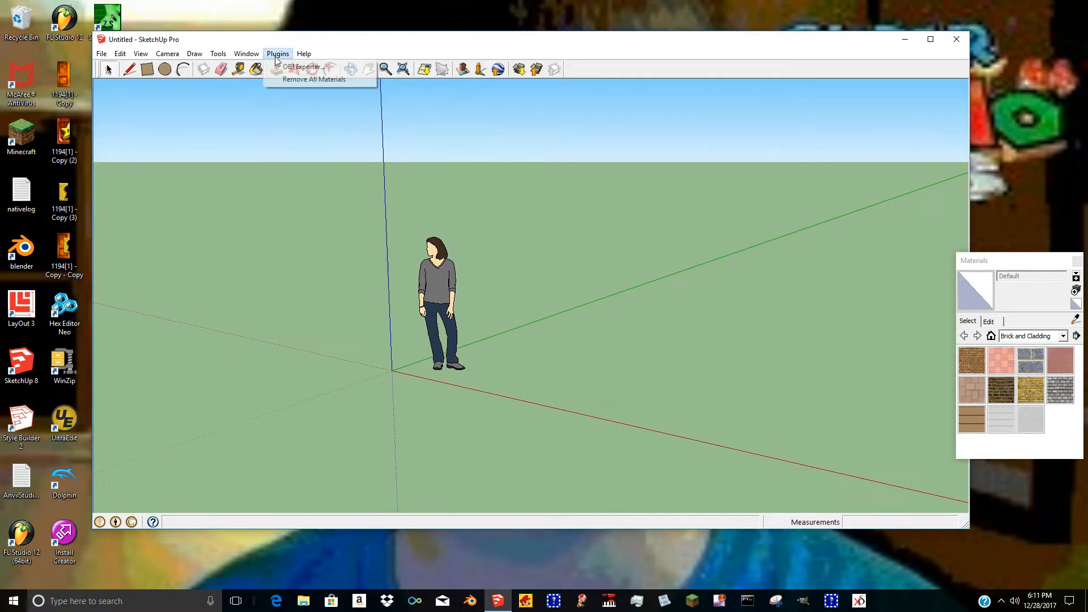
pyautogui.click(282, 54)
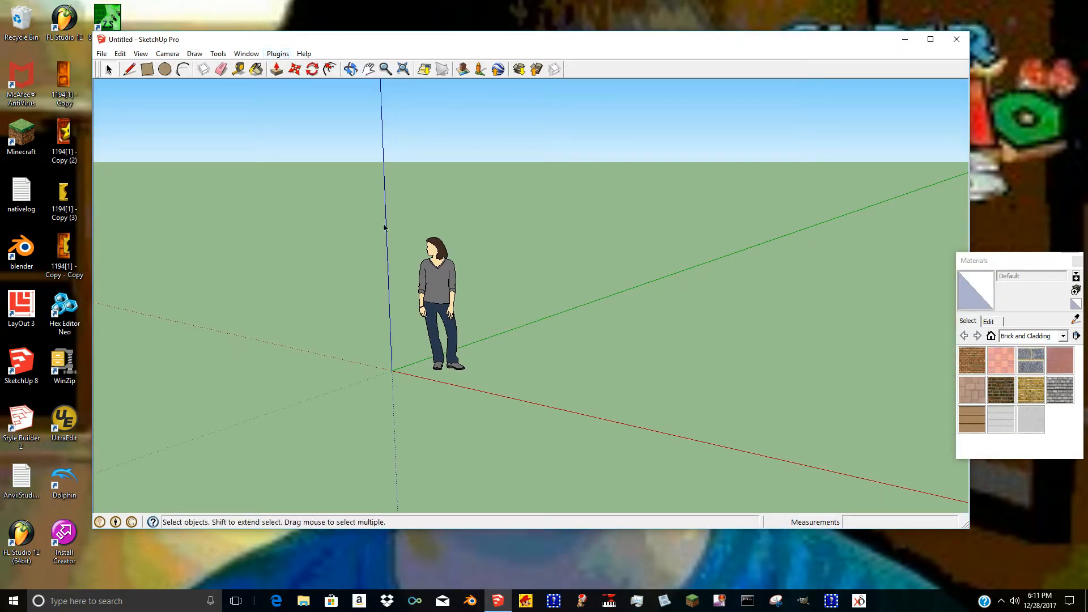
# Erase the default person figure standing beside the origin.
pyautogui.rightClick(439, 284)
pyautogui.click(408, 291)
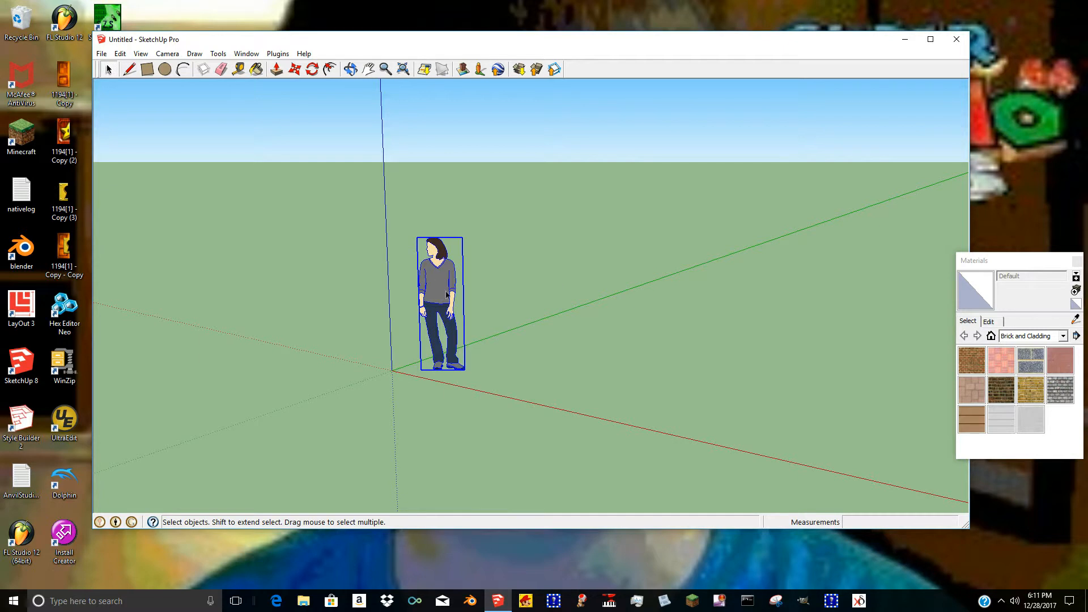
pyautogui.rightClick(429, 279)
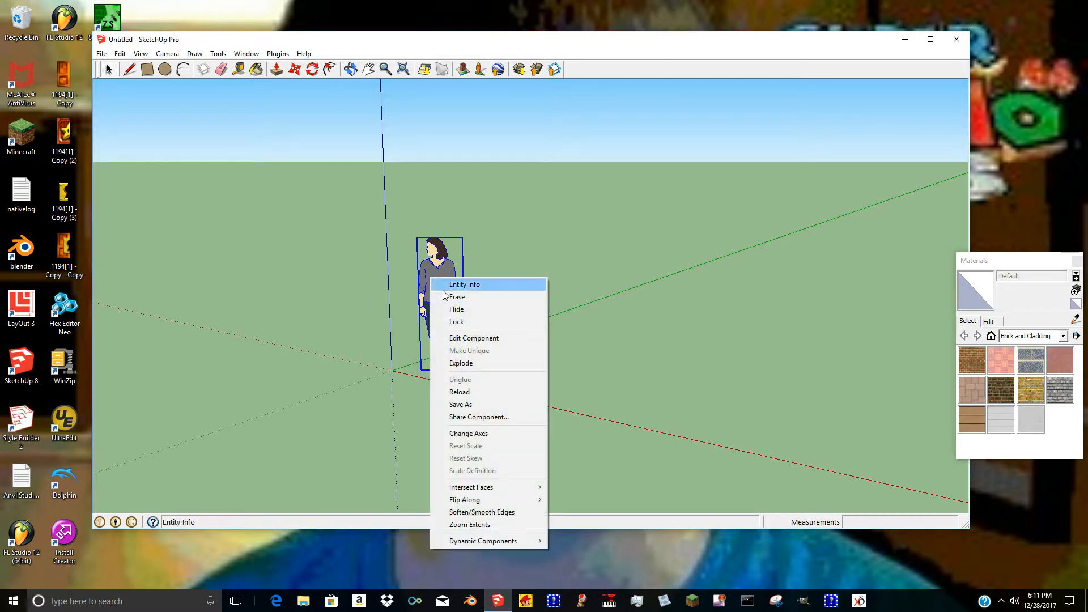
pyautogui.click(446, 296)
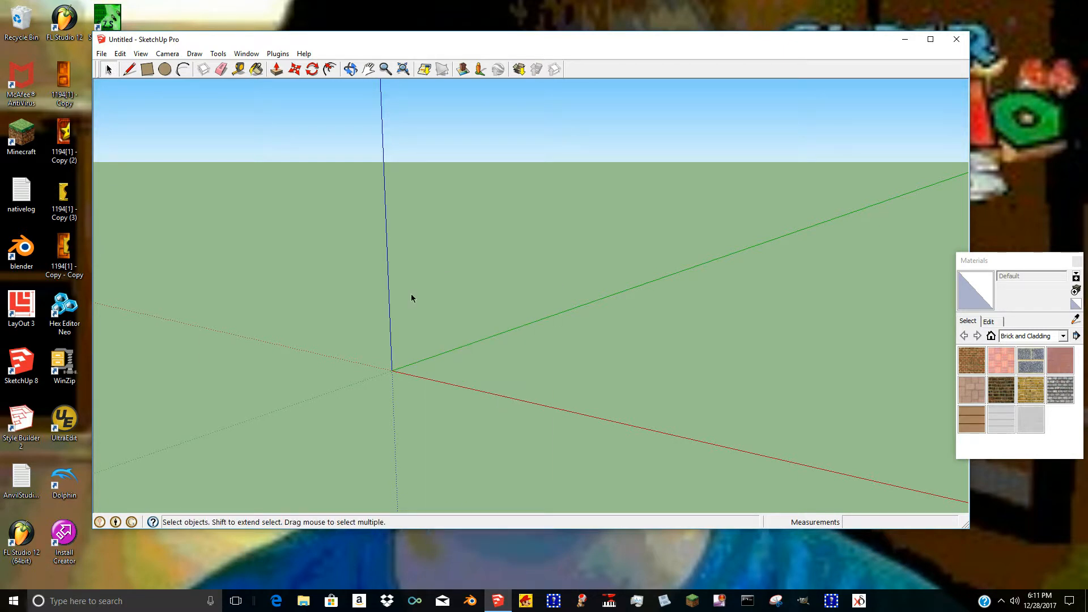
# Save the model as TutorialModel in the Tutorial folder inside Downloads.
pyautogui.hotkey('ctrl', 's')
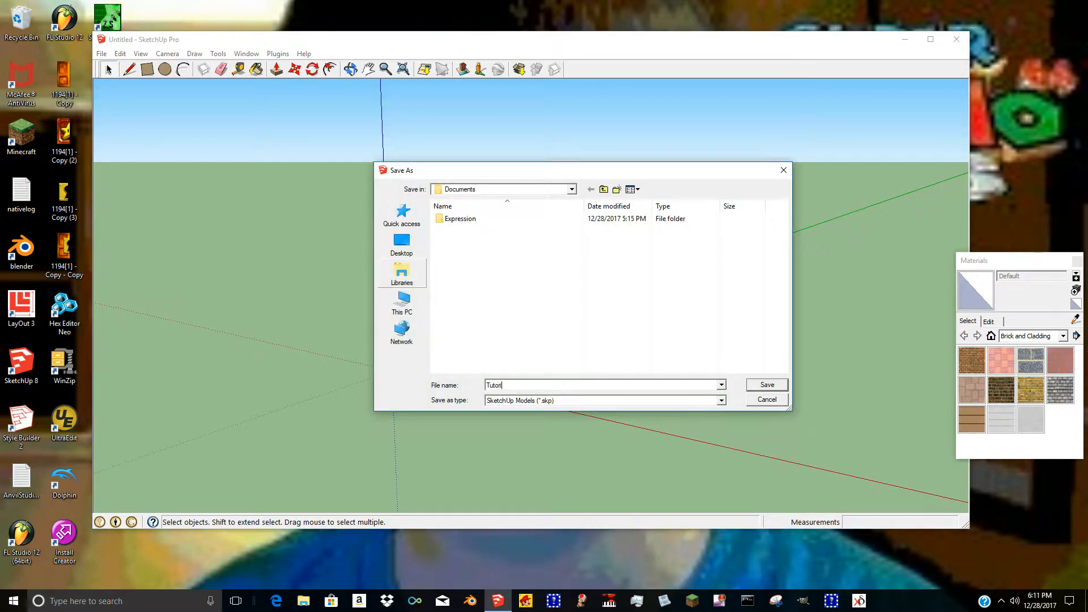
pyautogui.click(511, 189)
pyautogui.click(462, 274)
pyautogui.scroll(4, 513, 281)
pyautogui.scroll(-2, 533, 284)
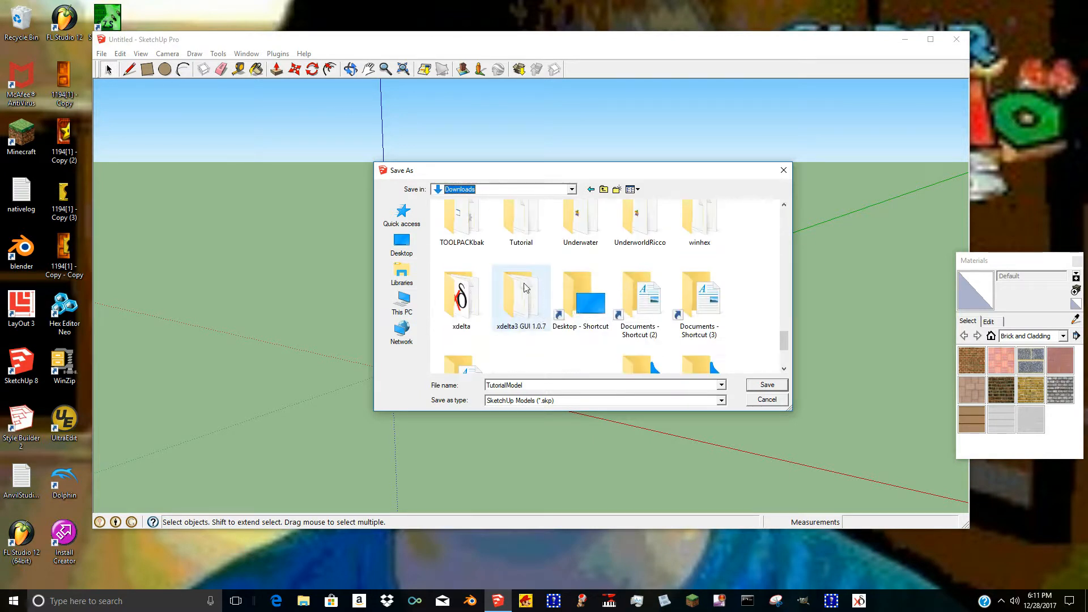
pyautogui.doubleClick(520, 222)
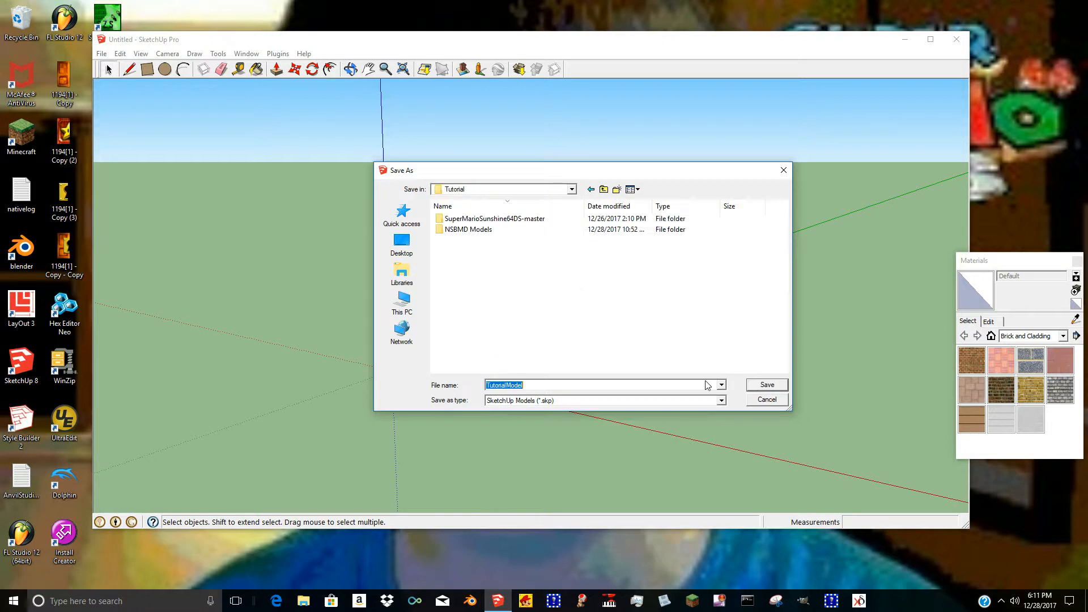
pyautogui.click(766, 384)
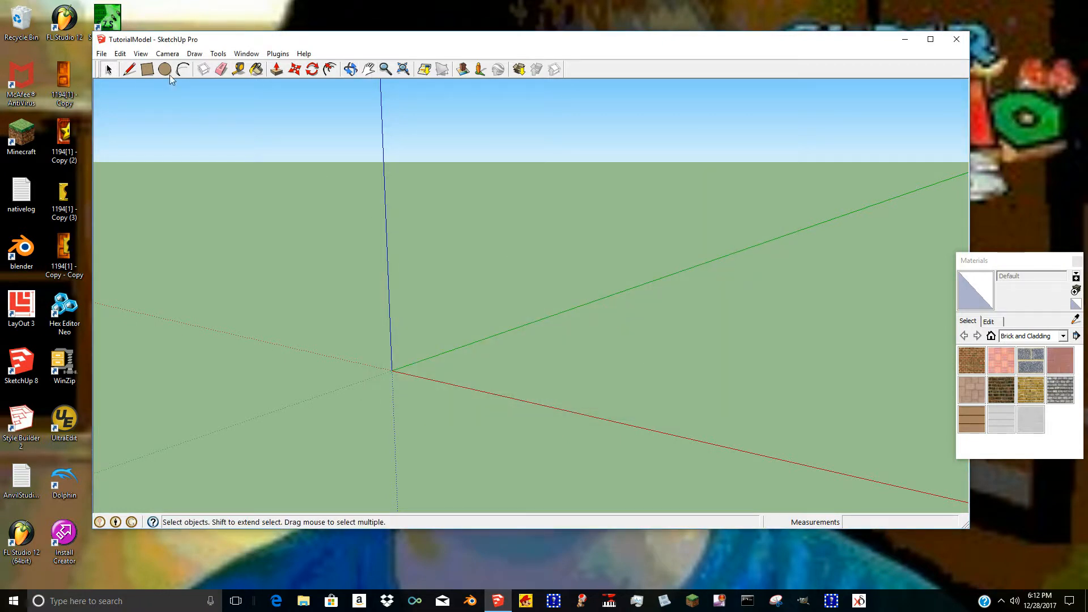
# Orbit around the empty scene to examine the drawing axes from several angles.
pyautogui.click(352, 69)
pyautogui.moveTo(379, 170); pyautogui.dragTo(534, 397)
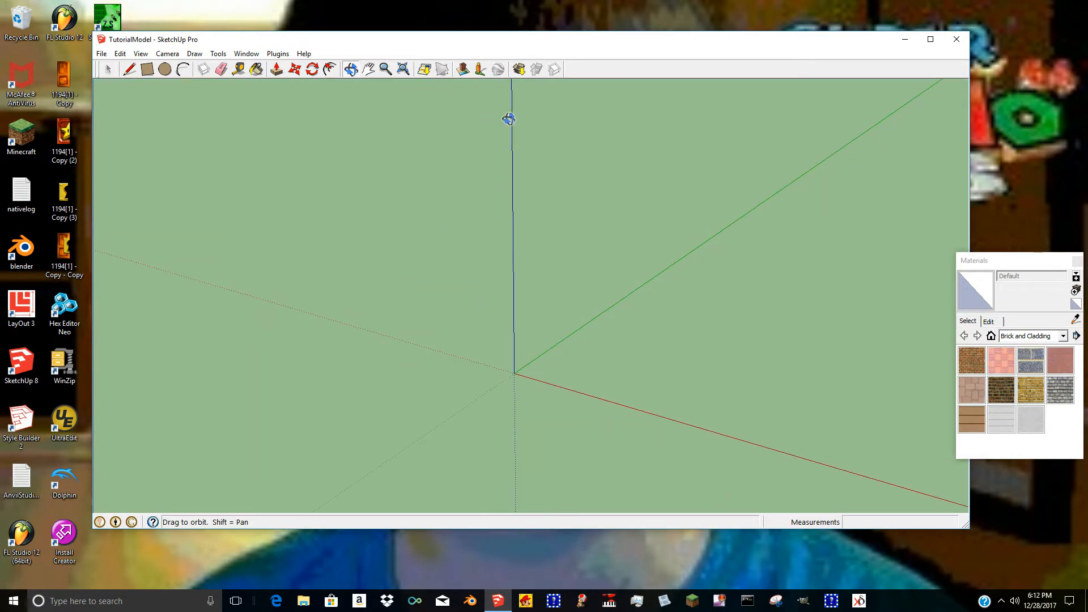
pyautogui.moveTo(512, 120); pyautogui.dragTo(512, 117)
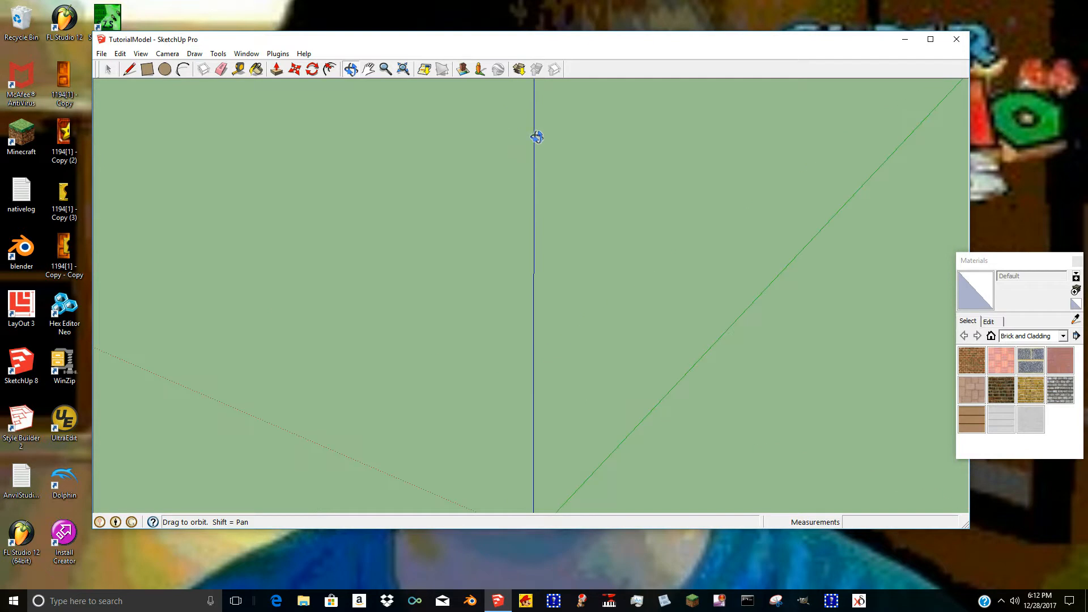
pyautogui.moveTo(546, 315); pyautogui.dragTo(541, 246)
pyautogui.moveTo(532, 318); pyautogui.dragTo(541, 316)
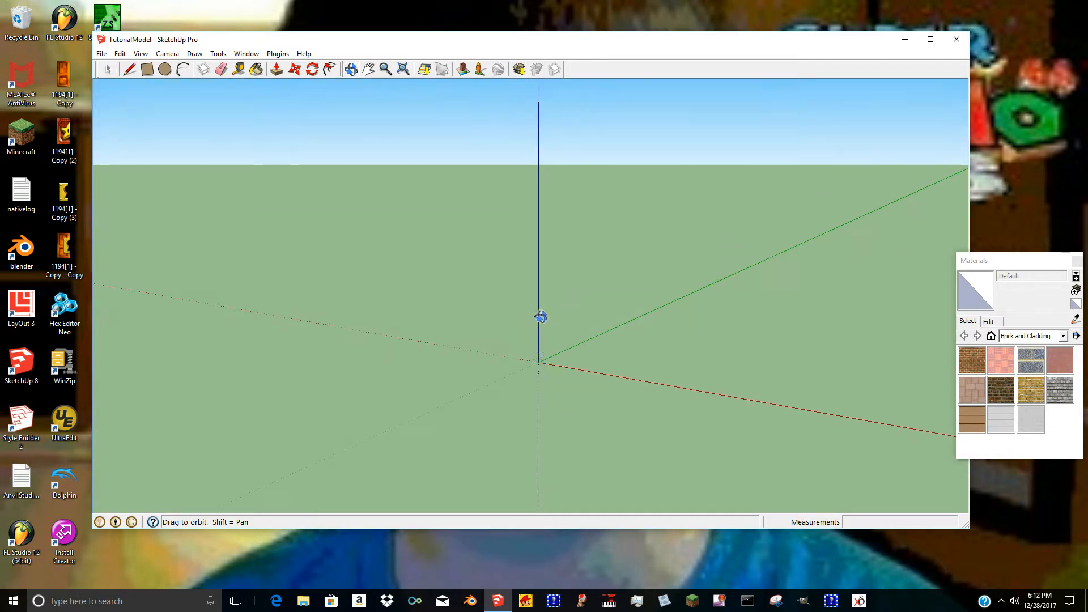
pyautogui.doubleClick(537, 363)
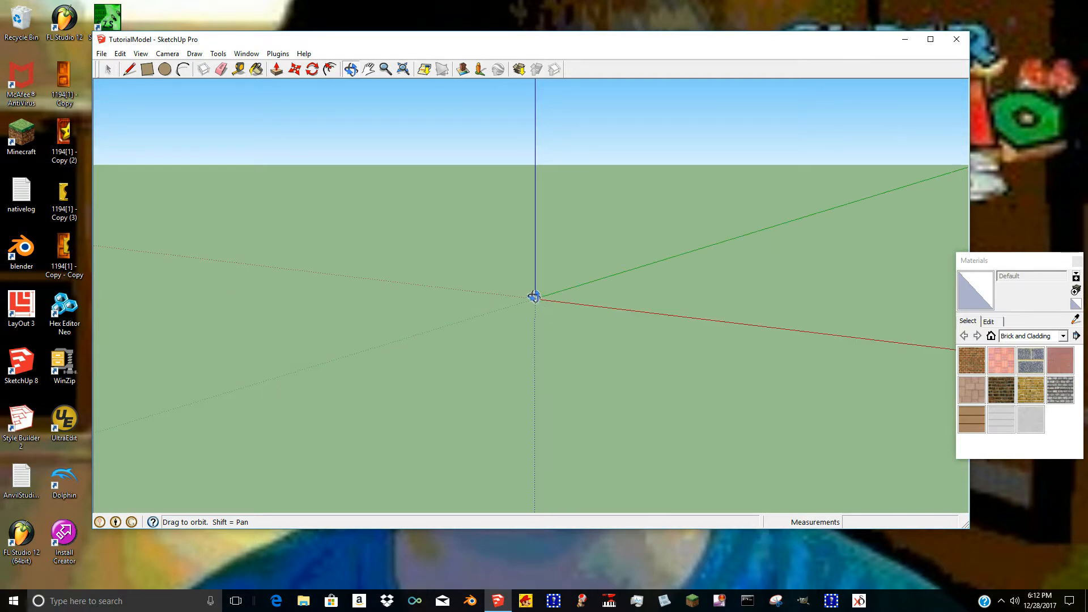
pyautogui.moveTo(535, 300); pyautogui.dragTo(535, 300)
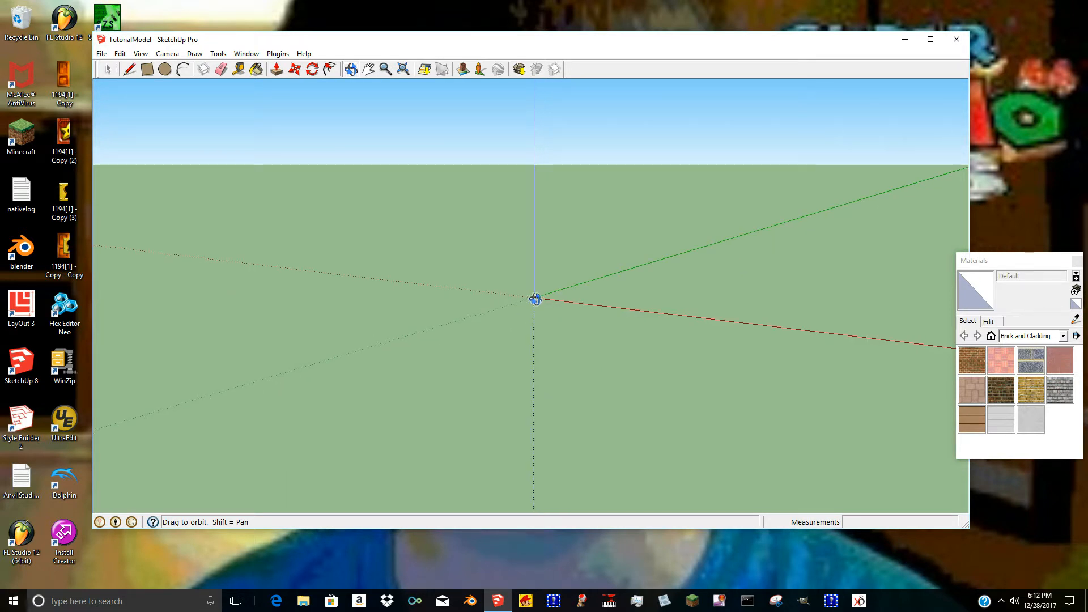
pyautogui.moveTo(478, 249); pyautogui.dragTo(507, 253)
pyautogui.click(148, 70)
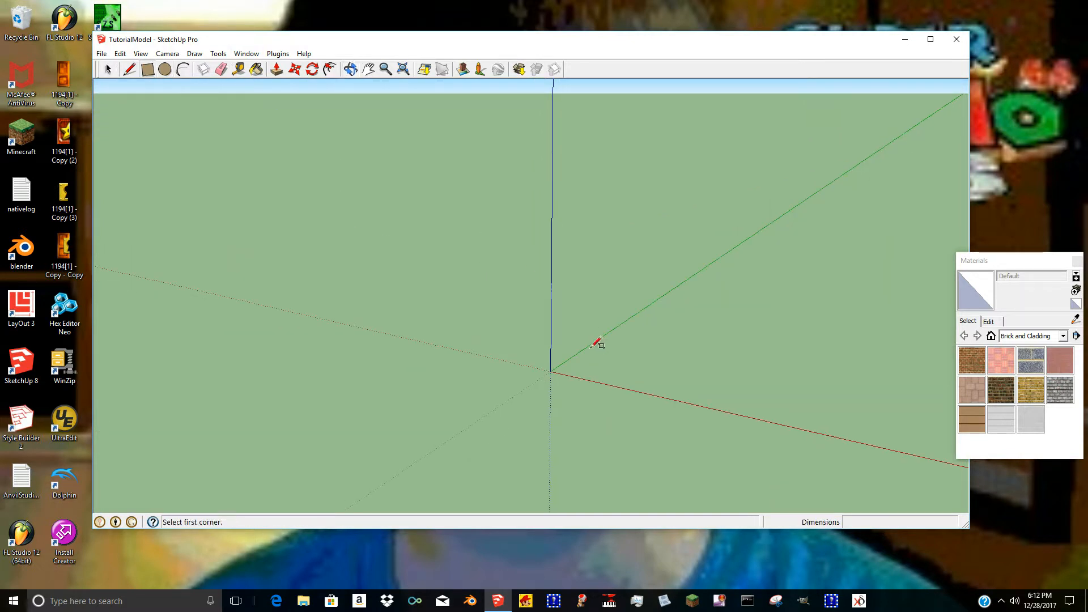
pyautogui.click(520, 279)
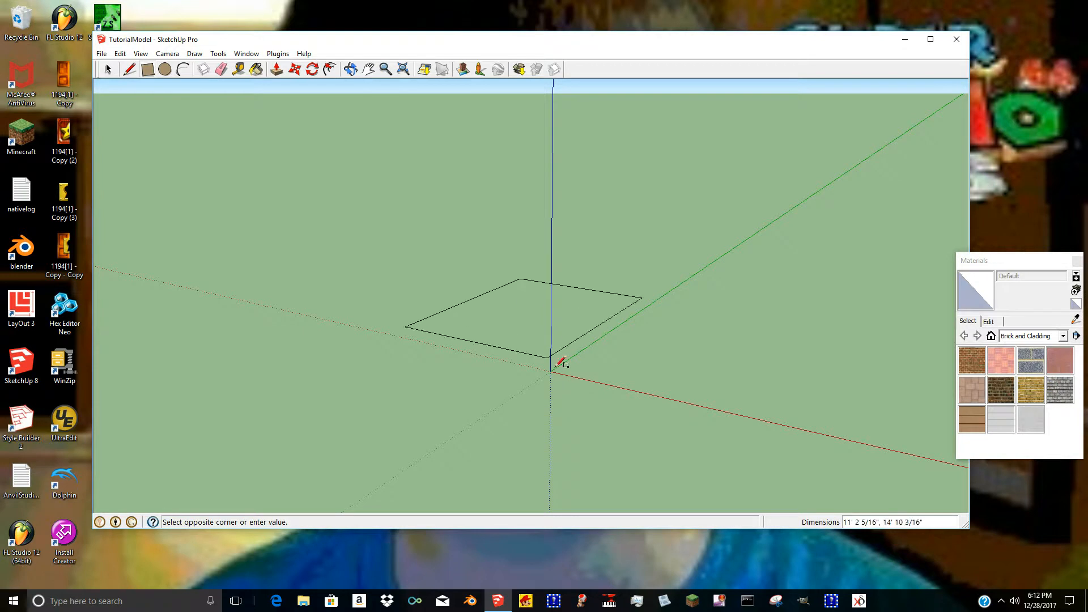
pyautogui.click(604, 462)
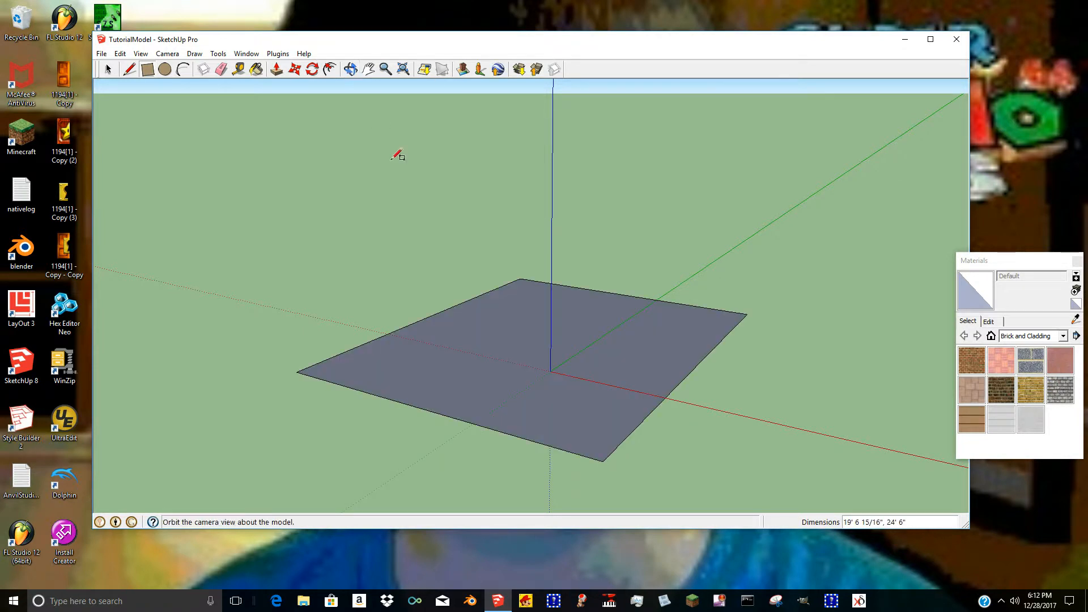
pyautogui.hotkey('ctrl', 'z')
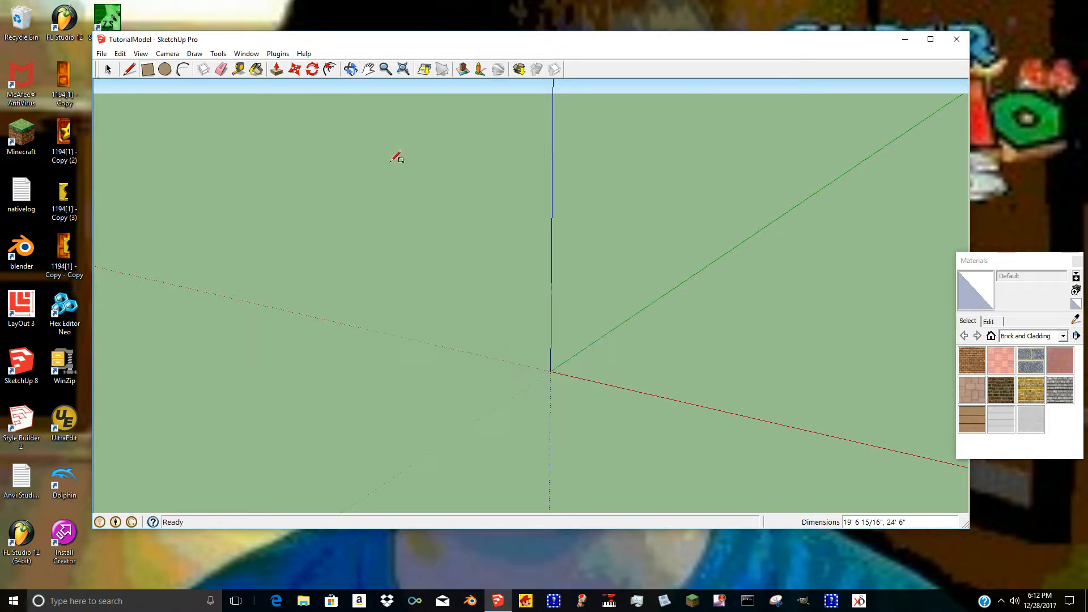
# Draw a flat rectangular ground face of about 400 square feet around the origin.
pyautogui.click(541, 280)
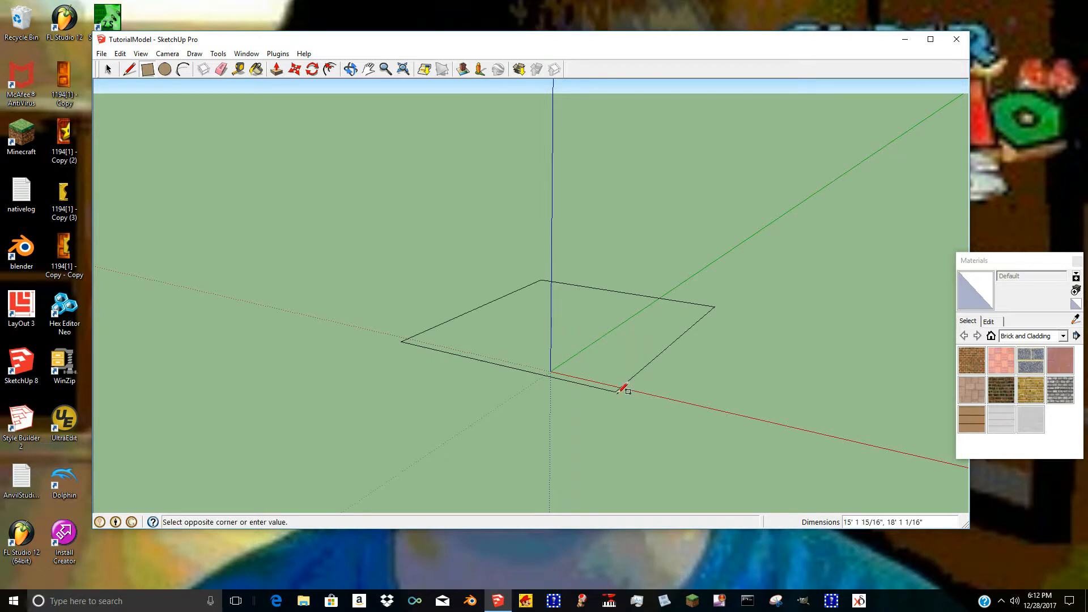
pyautogui.click(583, 443)
# Check the Entity Info of the ground face, then close it and deselect the face.
pyautogui.click(351, 68)
pyautogui.moveTo(397, 114); pyautogui.dragTo(532, 76)
pyautogui.moveTo(528, 118); pyautogui.dragTo(463, 229)
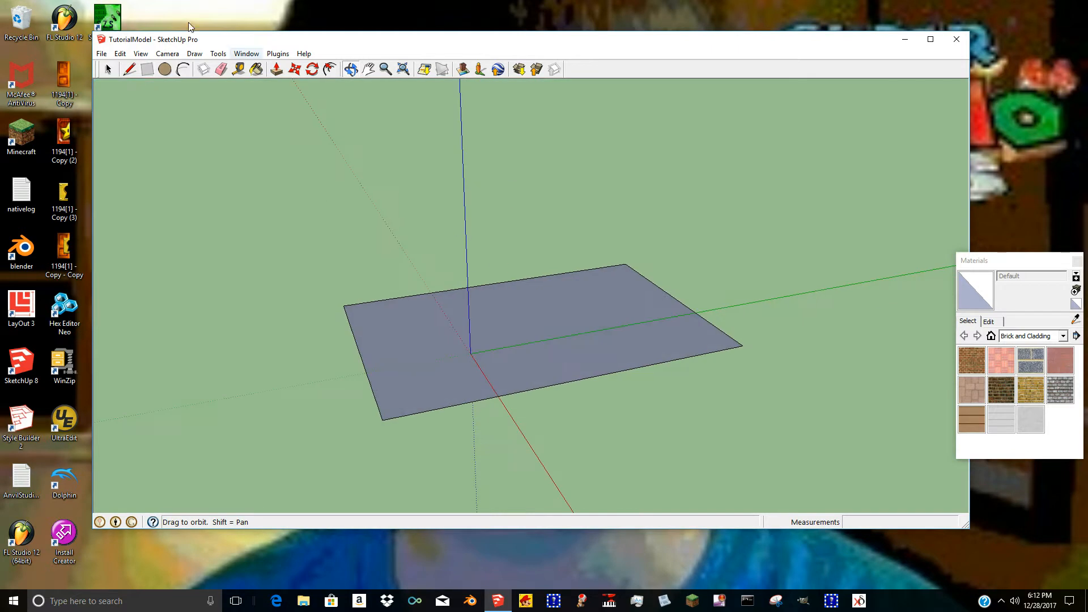
pyautogui.moveTo(466, 163); pyautogui.dragTo(508, 314)
pyautogui.moveTo(502, 416); pyautogui.dragTo(499, 339)
pyautogui.click(108, 69)
pyautogui.rightClick(460, 272)
pyautogui.click(482, 279)
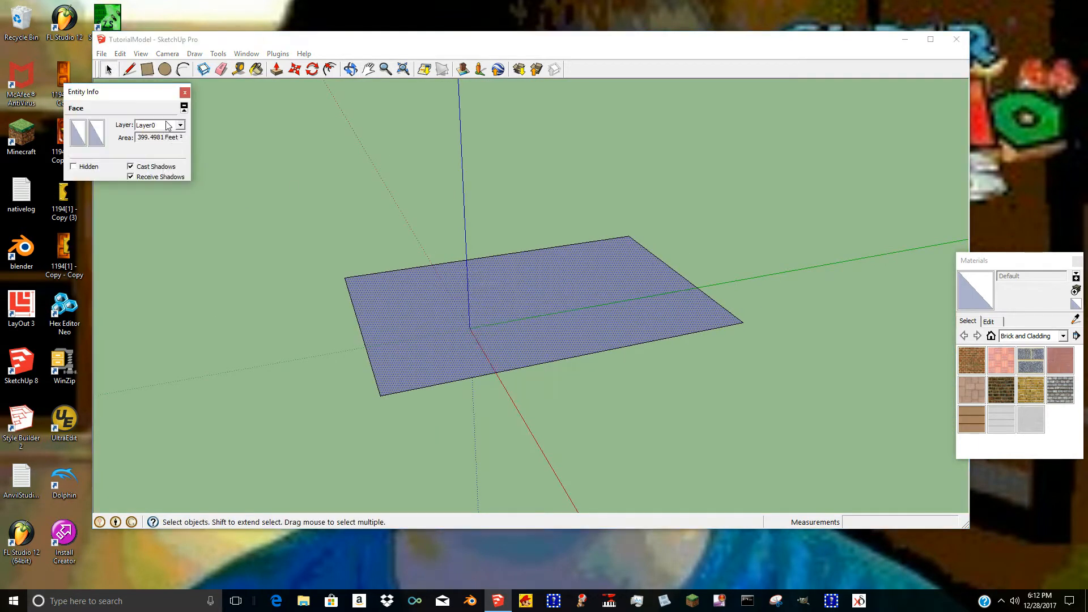
pyautogui.click(184, 93)
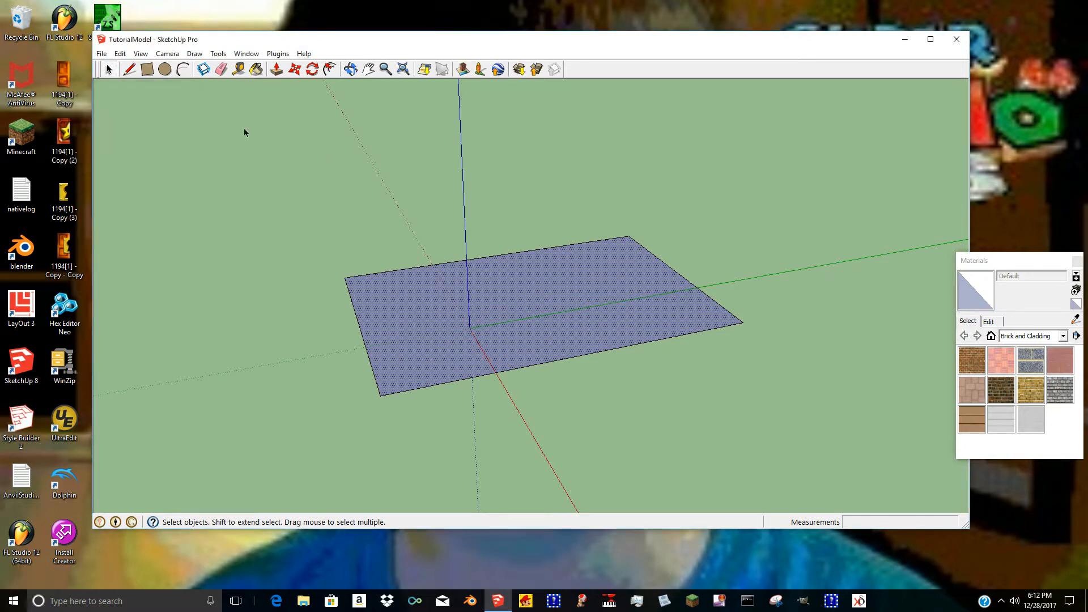
pyautogui.click(801, 226)
# Draw a small square about 11 inches per side on the ground face, near the corner farthest back along the red and green axes.
pyautogui.click(351, 69)
pyautogui.moveTo(364, 134); pyautogui.dragTo(369, 242)
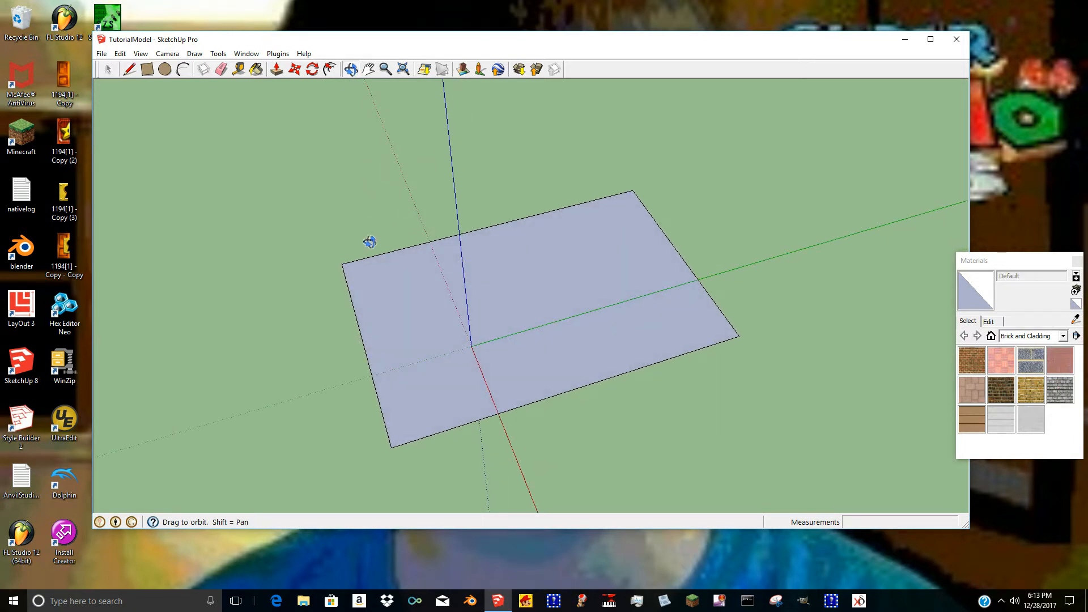
pyautogui.moveTo(462, 245); pyautogui.dragTo(512, 253)
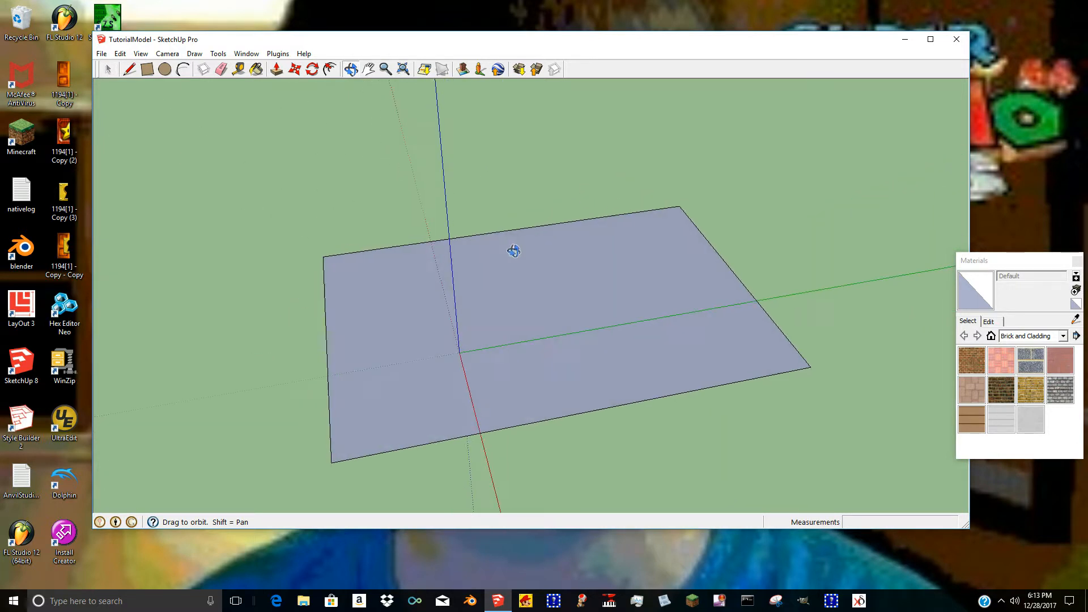
pyautogui.click(146, 69)
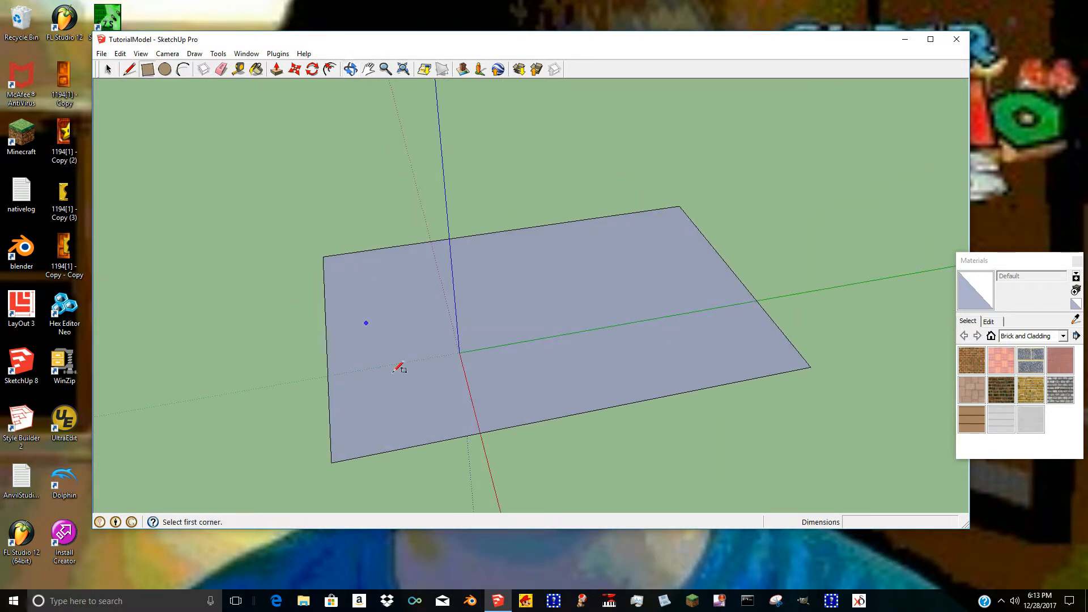
pyautogui.click(373, 274)
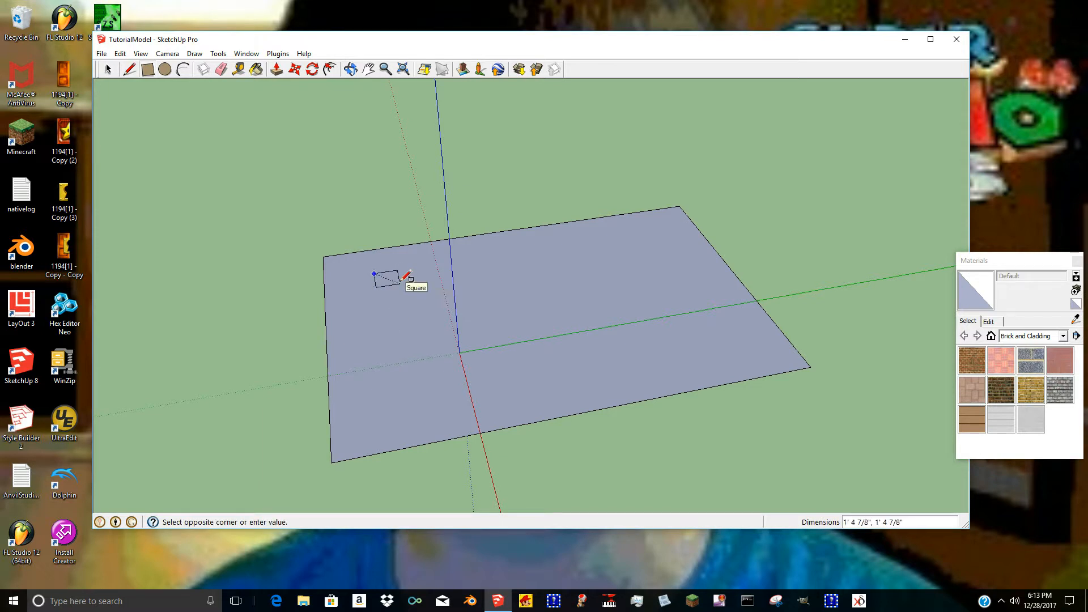
pyautogui.scroll(4, 405, 280)
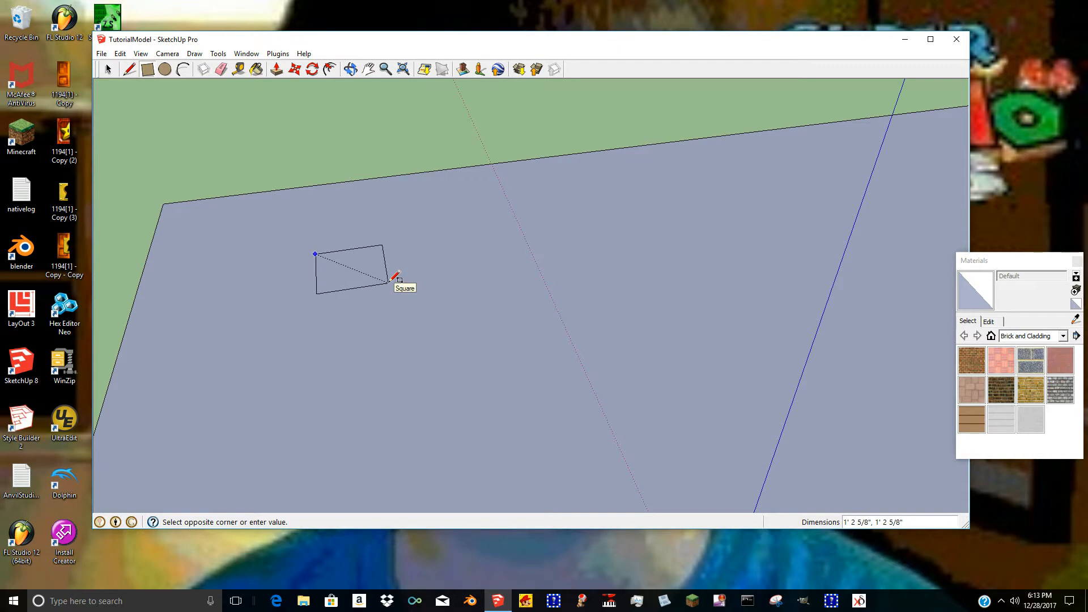
pyautogui.press('Escape')
pyautogui.click(301, 241)
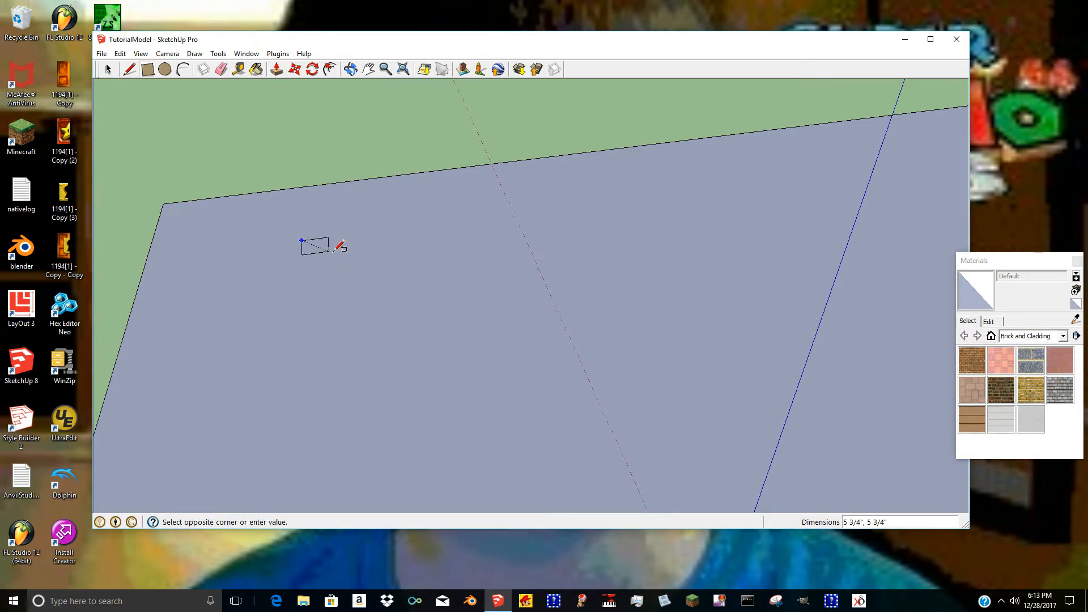
pyautogui.click(355, 262)
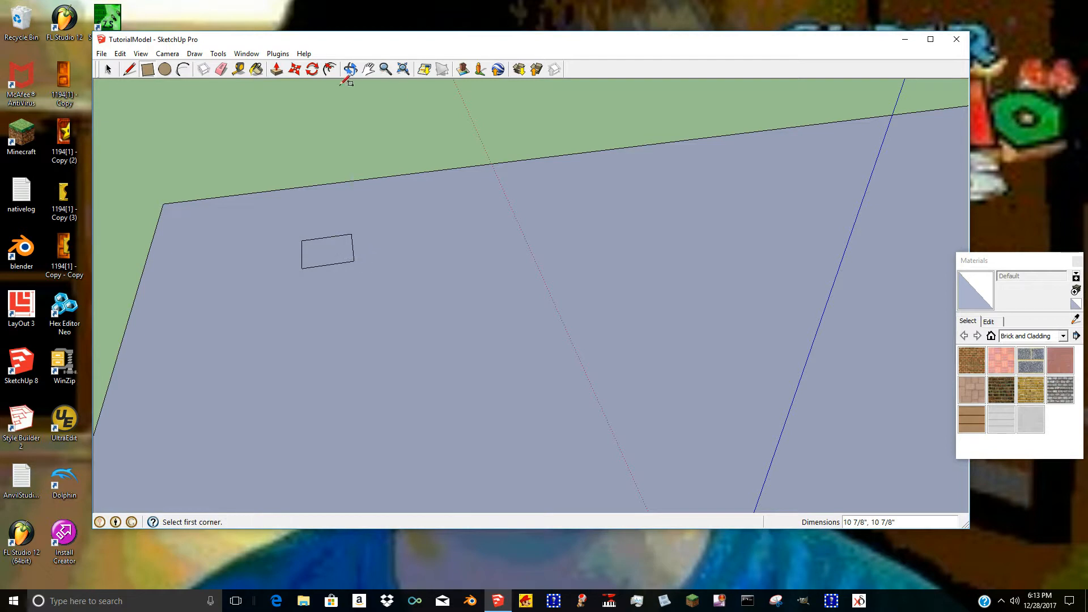
pyautogui.click(359, 121)
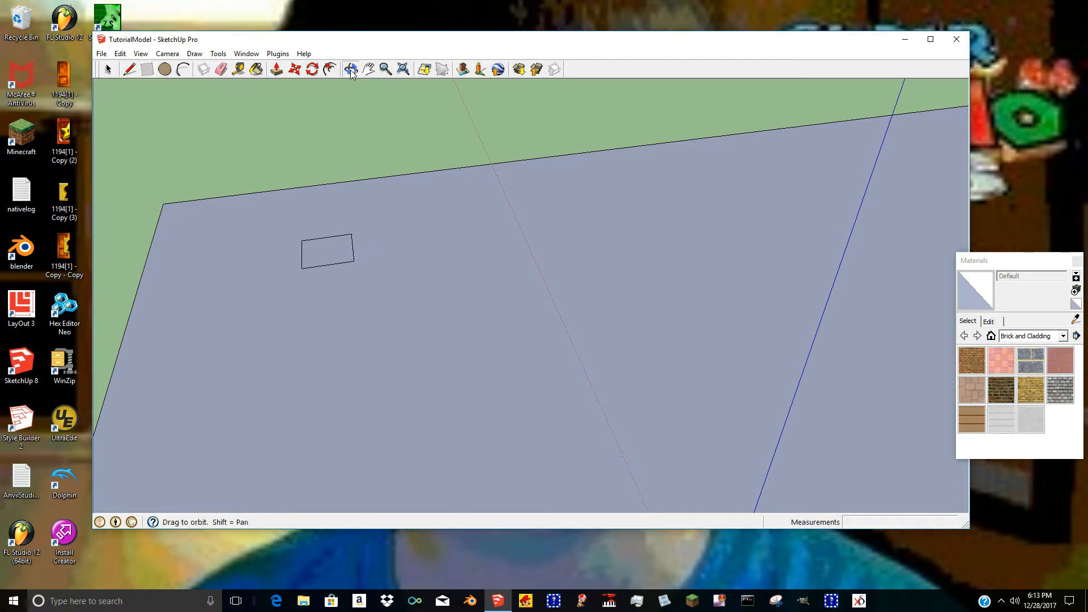
# Push/Pull the small square near the ground face's corner up into a raised block.
pyautogui.click(350, 69)
pyautogui.moveTo(357, 133); pyautogui.dragTo(260, 109)
pyautogui.click(147, 69)
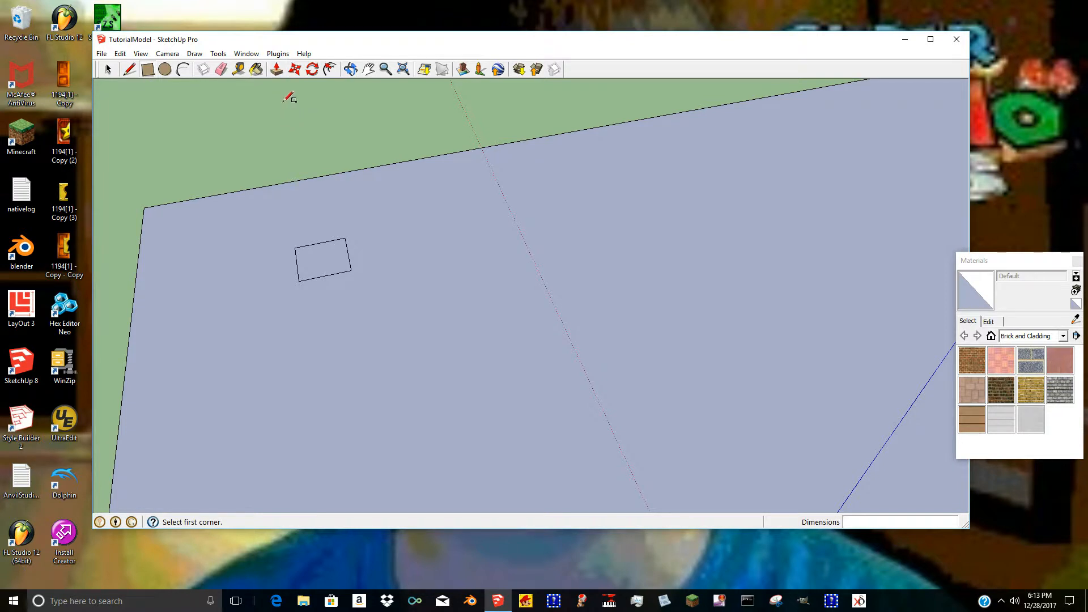
pyautogui.click(277, 69)
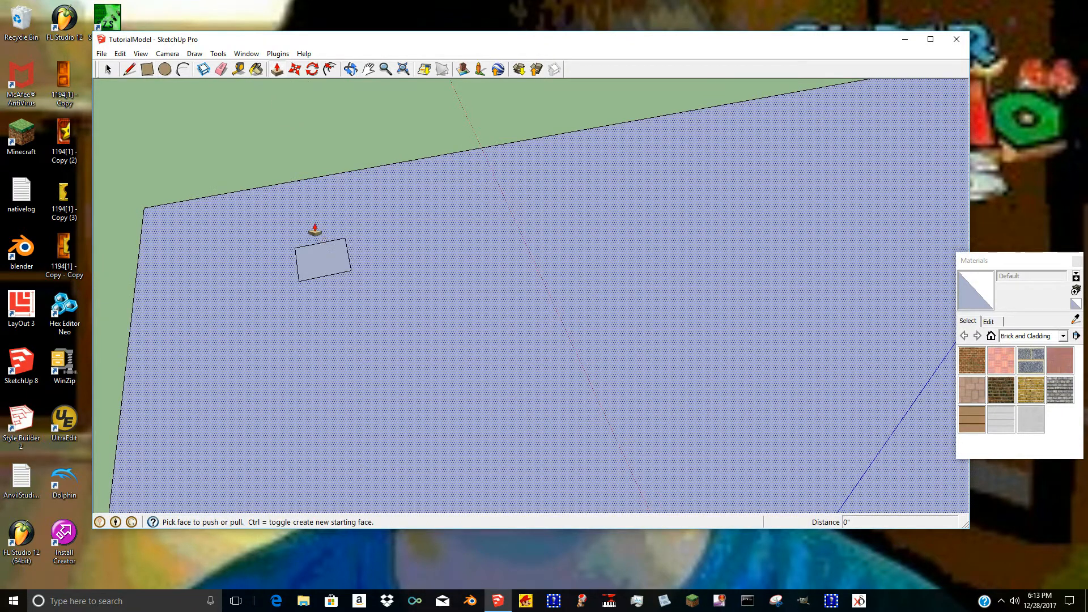
pyautogui.click(322, 260)
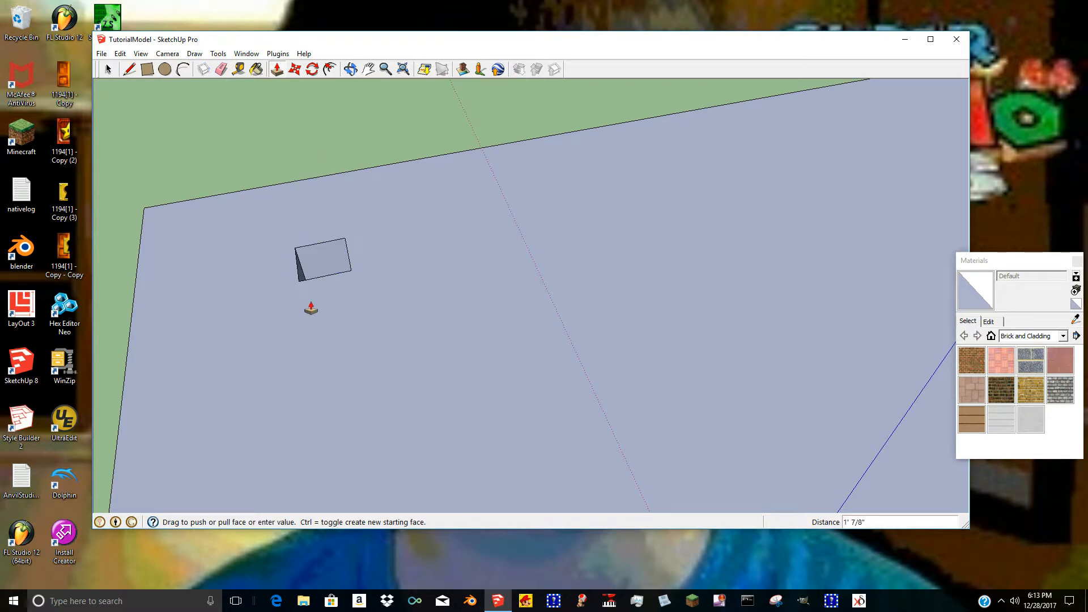
pyautogui.click(293, 199)
# Draw a circle of about 2' 8 3/4" radius on the ground face beside the origin.
pyautogui.click(350, 69)
pyautogui.moveTo(333, 146); pyautogui.dragTo(214, 154)
pyautogui.click(164, 69)
pyautogui.click(608, 356)
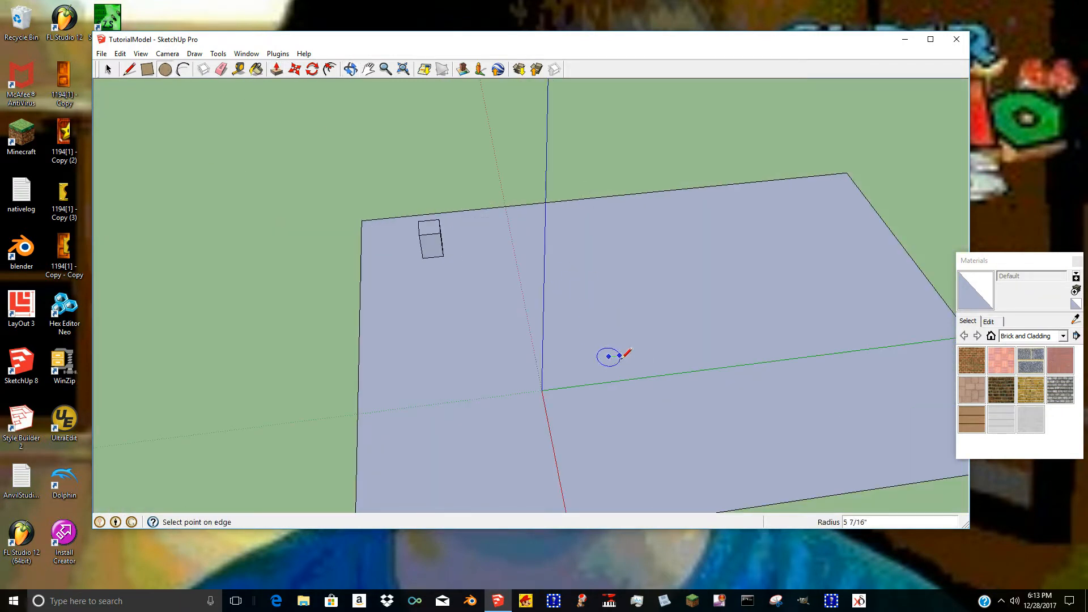
pyautogui.press('Escape')
pyautogui.click(608, 344)
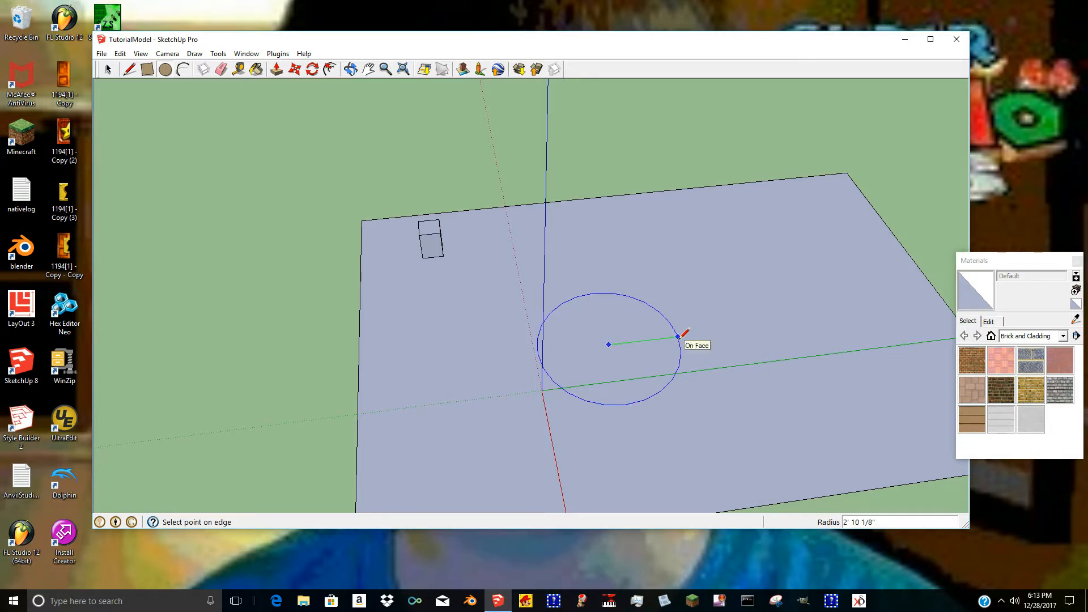
pyautogui.click(675, 337)
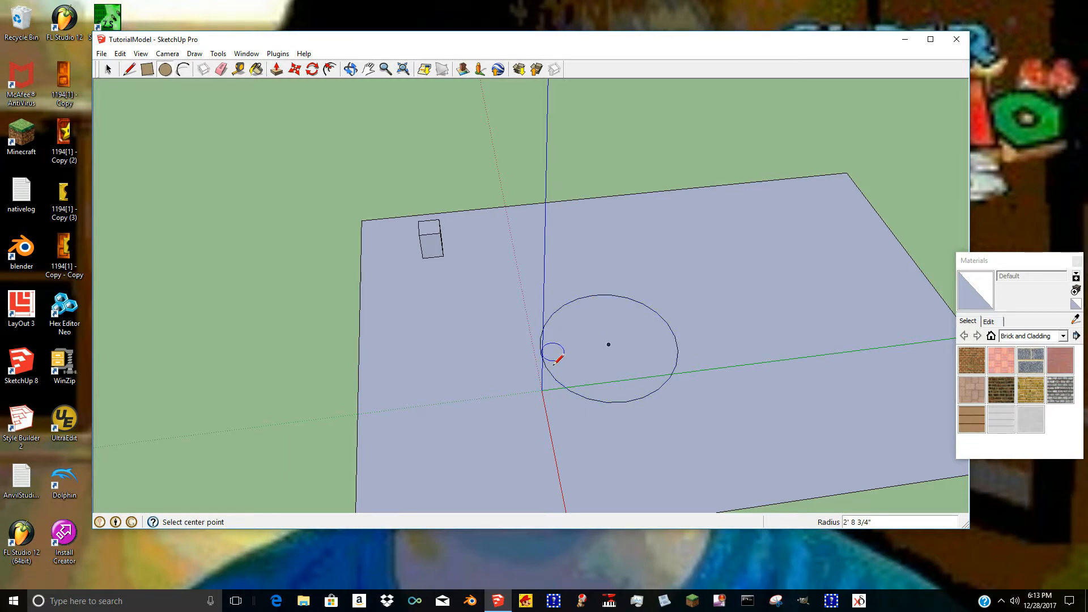
# Pull the large circle up with Push/Pull into a tall cylinder.
pyautogui.click(276, 69)
pyautogui.click(609, 340)
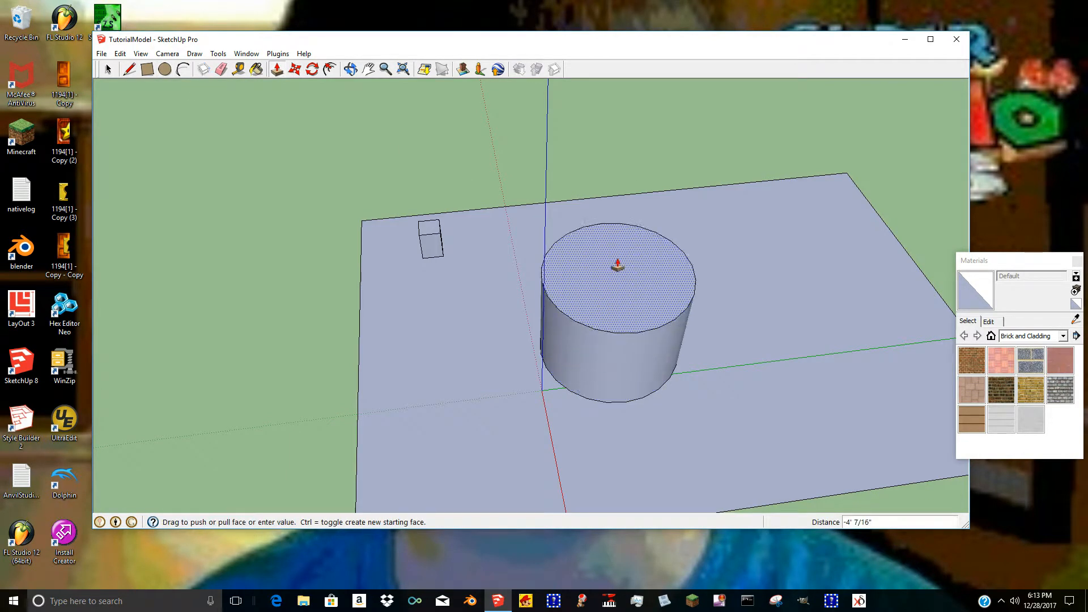
pyautogui.click(615, 236)
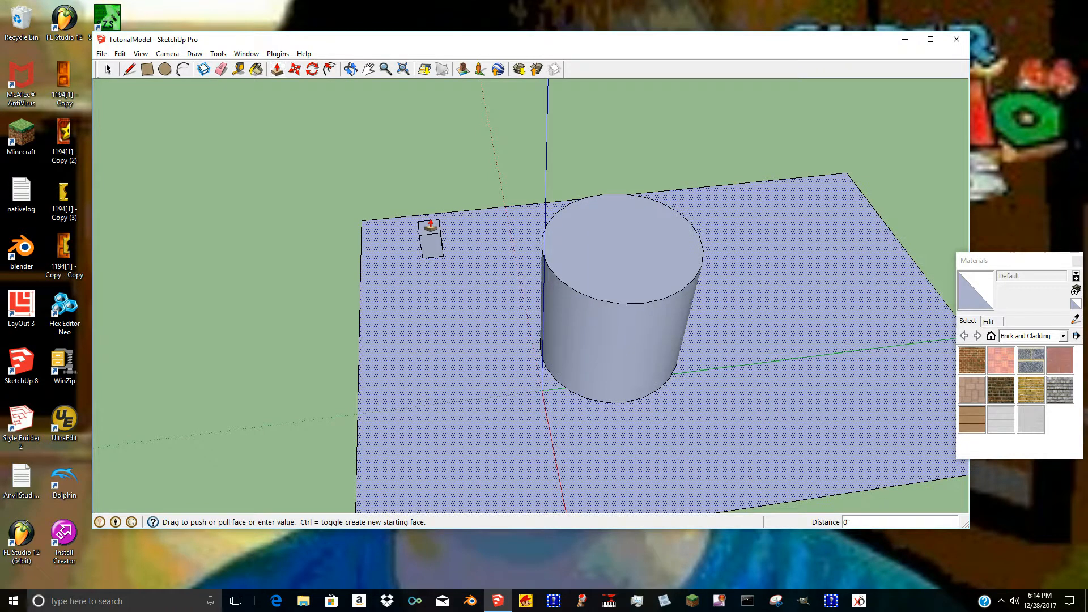
# Push the top of the small block down into the ground face to form a square recess.
pyautogui.click(429, 229)
pyautogui.click(440, 275)
pyautogui.click(350, 69)
pyautogui.moveTo(366, 116); pyautogui.dragTo(685, 215)
pyautogui.moveTo(638, 266); pyautogui.dragTo(776, 251)
pyautogui.moveTo(385, 403); pyautogui.dragTo(565, 158)
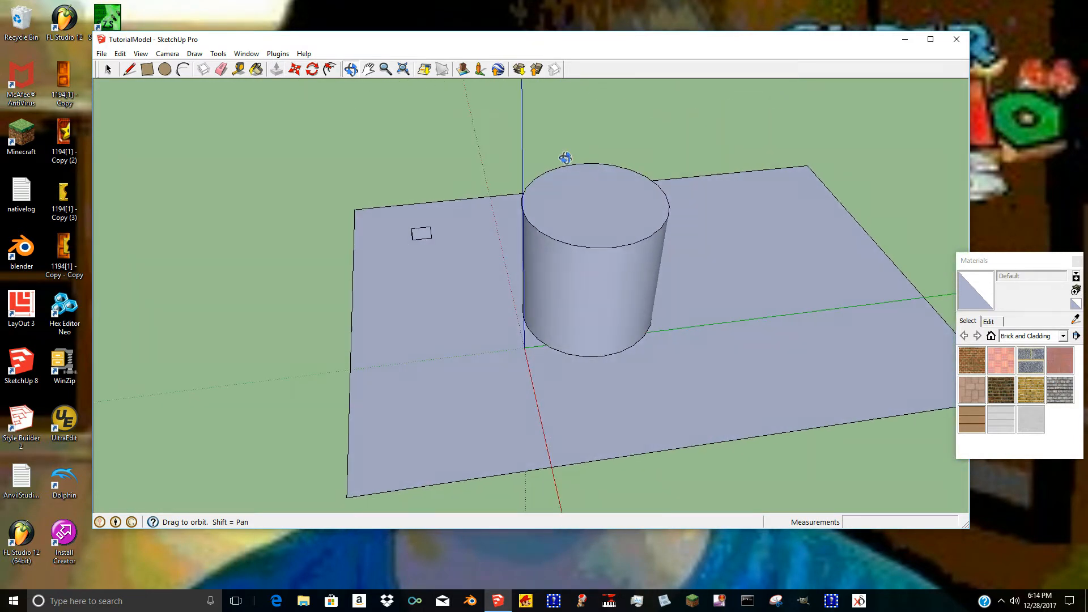
pyautogui.moveTo(602, 243); pyautogui.dragTo(610, 180)
# Draw a small circle on the ground beyond the large cylinder along the green axis, and pull it into a short disc.
pyautogui.click(165, 69)
pyautogui.click(761, 288)
pyautogui.click(774, 276)
pyautogui.click(274, 69)
pyautogui.moveTo(758, 286); pyautogui.dragTo(761, 279)
# Draw a rectangle about 1' 7" by 8 5/16" between the square recess and the cylinder, and push it down into a recess.
pyautogui.click(350, 69)
pyautogui.moveTo(519, 181); pyautogui.dragTo(546, 201)
pyautogui.click(148, 69)
pyautogui.click(443, 295)
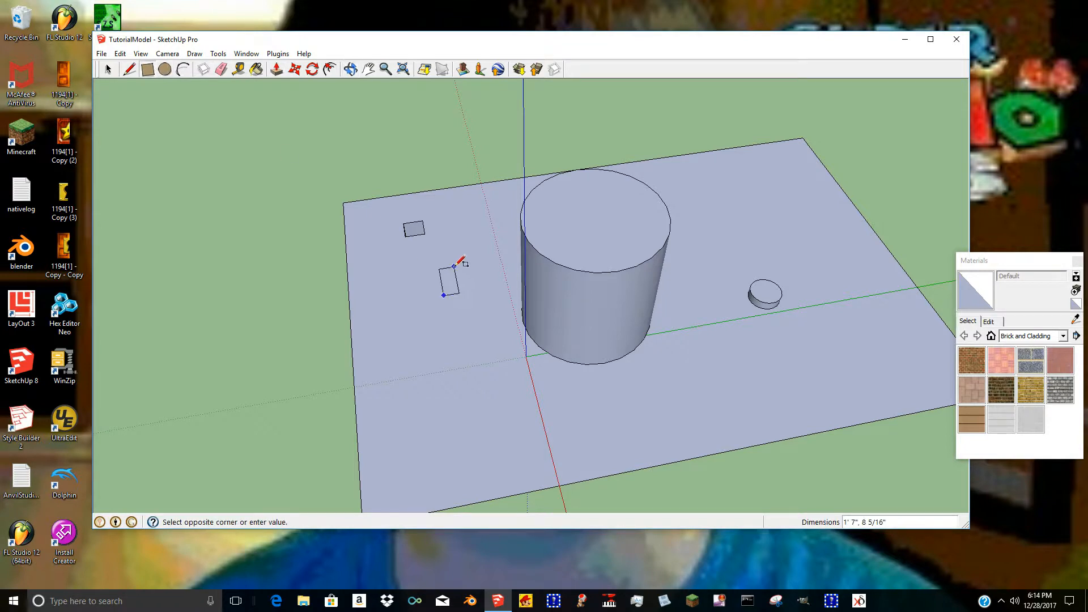
pyautogui.click(272, 71)
pyautogui.moveTo(449, 277); pyautogui.dragTo(451, 282)
# Try to stretch the rectangular recess by moving one of its corners about 9 inches.
pyautogui.click(354, 68)
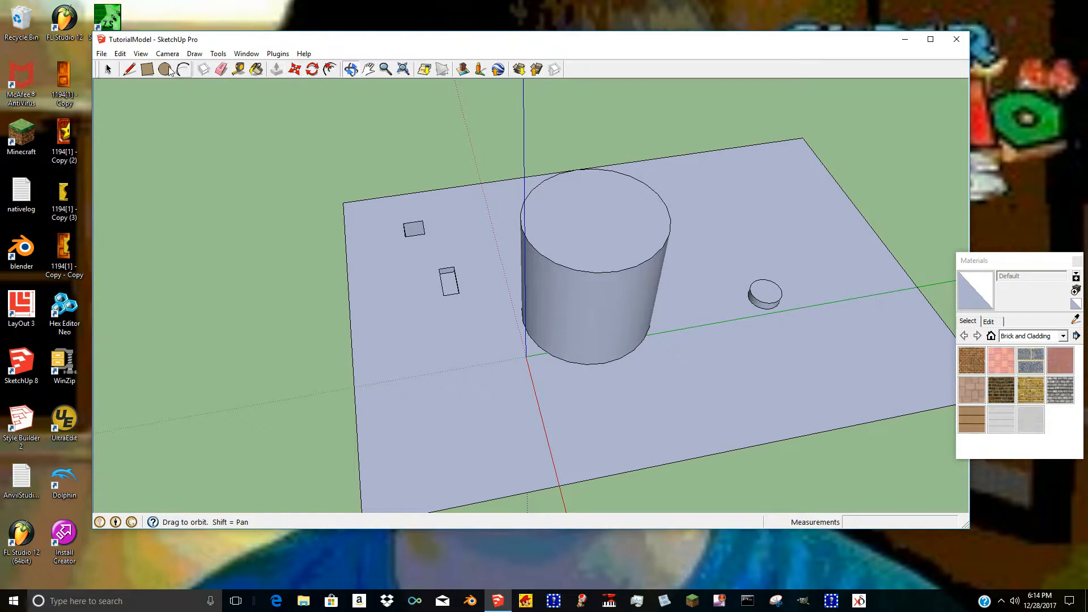
pyautogui.click(294, 68)
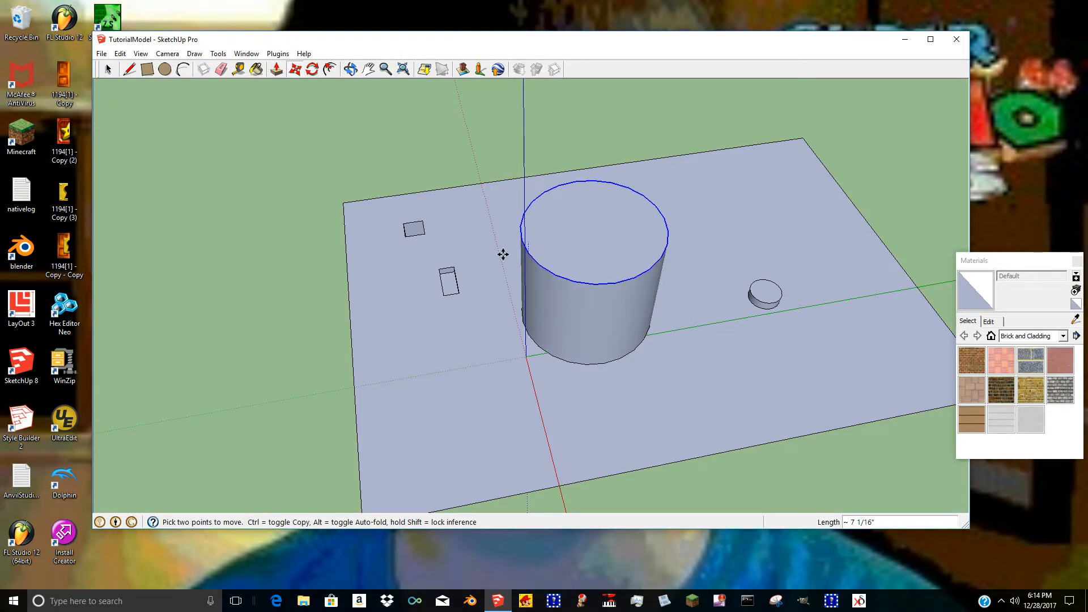
pyautogui.click(455, 293)
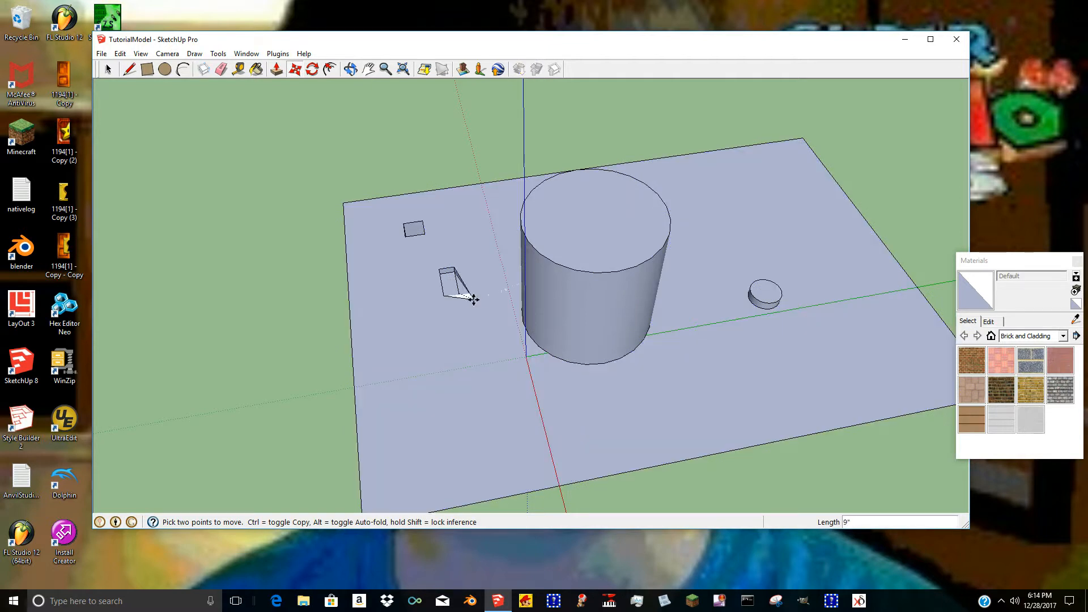
pyautogui.click(477, 299)
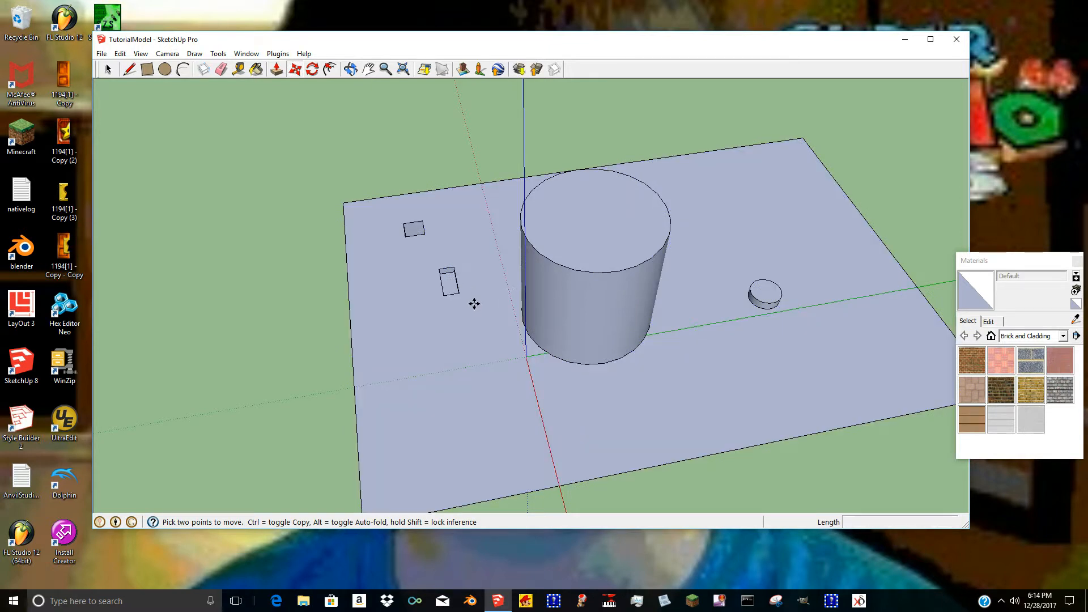
# Try to move the rectangular recess's corner toward the base of the large cylinder.
pyautogui.click(350, 69)
pyautogui.moveTo(566, 148); pyautogui.dragTo(854, 172)
pyautogui.scroll(4, 612, 343)
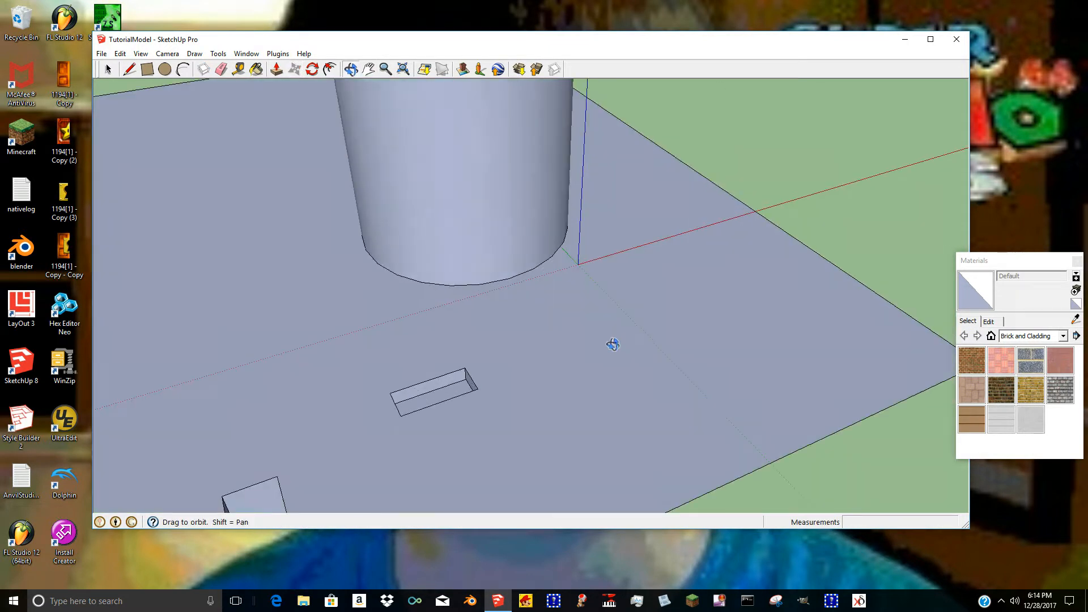
pyautogui.moveTo(612, 342); pyautogui.dragTo(433, 290)
pyautogui.click(294, 69)
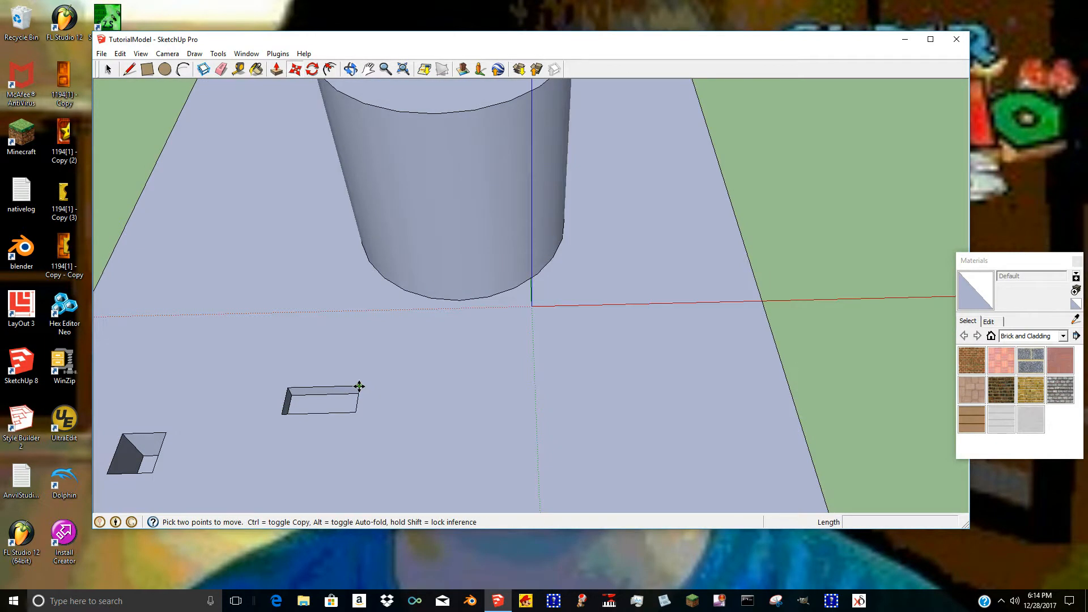
pyautogui.click(358, 387)
pyautogui.click(431, 298)
# Move the rectangular recess's corner nearest the large cylinder to the edge of the cylinder's base.
pyautogui.click(350, 69)
pyautogui.moveTo(357, 182); pyautogui.dragTo(457, 336)
pyautogui.click(295, 69)
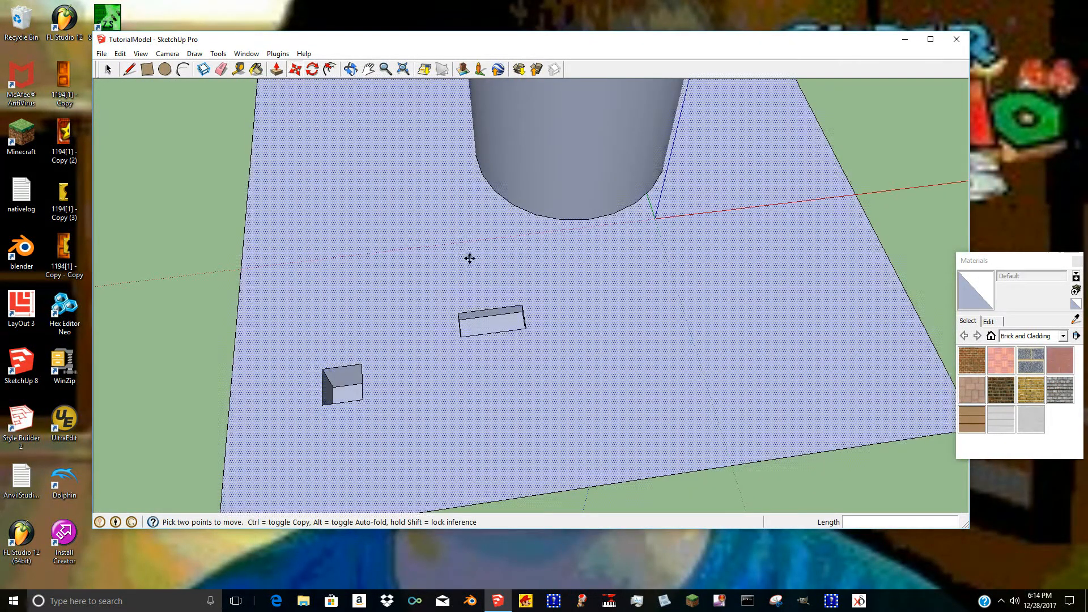
pyautogui.click(522, 307)
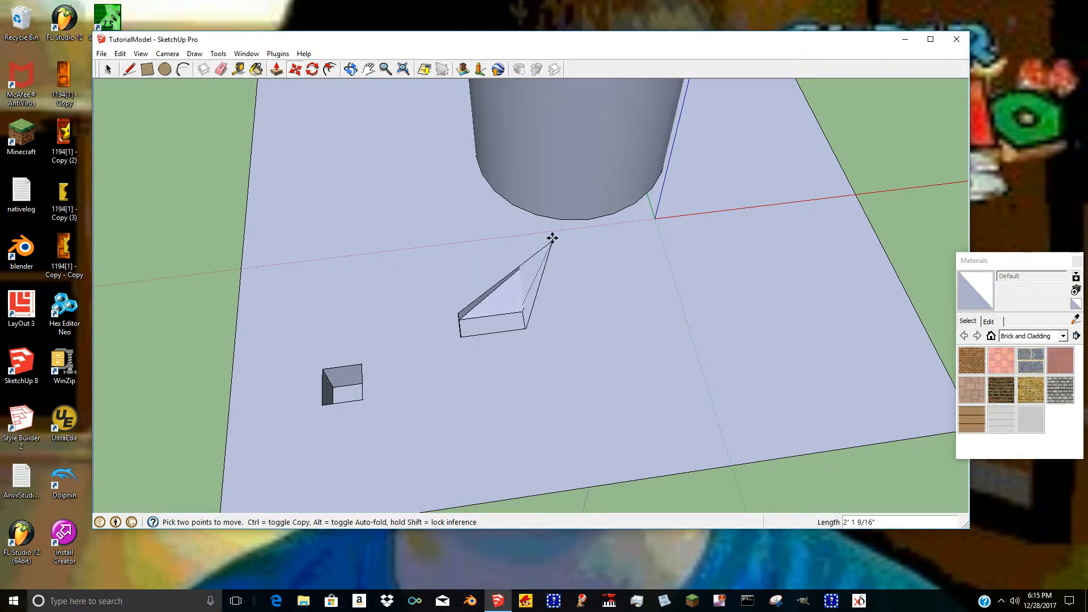
pyautogui.click(540, 214)
# Move the rectangular recess's corner nearest the small square recess over to that recess's corner.
pyautogui.click(351, 70)
pyautogui.moveTo(385, 97); pyautogui.dragTo(241, 92)
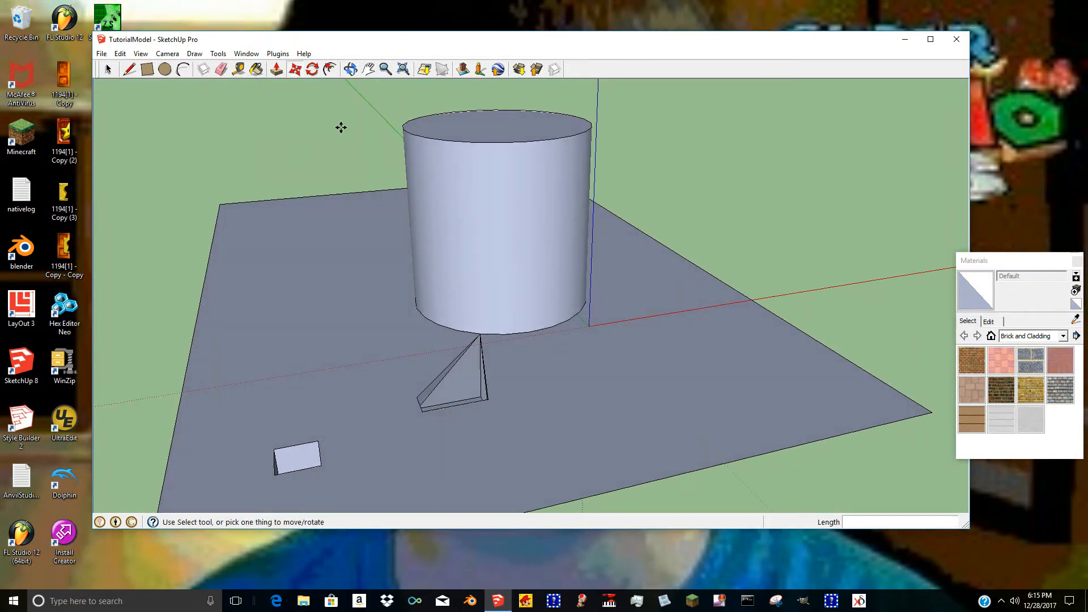
pyautogui.click(296, 69)
pyautogui.click(420, 409)
pyautogui.click(317, 444)
# Move another corner of the stretched recess inward by about 7 11/16".
pyautogui.click(350, 70)
pyautogui.moveTo(419, 216); pyautogui.dragTo(454, 350)
pyautogui.moveTo(452, 423); pyautogui.dragTo(454, 418)
pyautogui.click(276, 69)
pyautogui.click(456, 390)
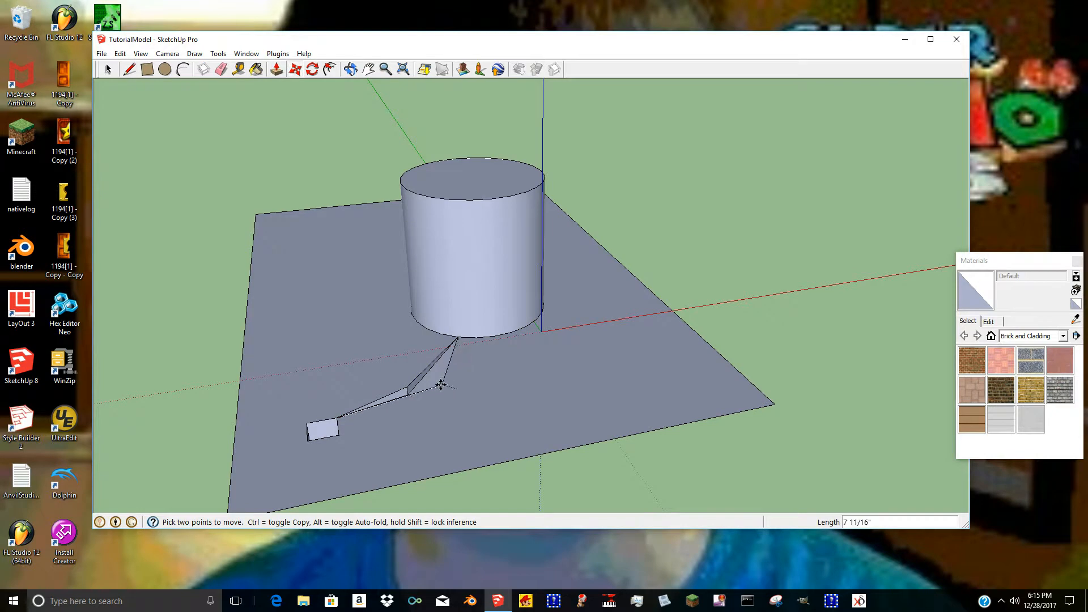
pyautogui.click(439, 384)
# Move the corners of the small square recess so it collapses into a narrow pointed shape.
pyautogui.press('o')
pyautogui.moveTo(418, 155); pyautogui.dragTo(404, 229)
pyautogui.click(295, 69)
pyautogui.click(326, 395)
pyautogui.click(329, 390)
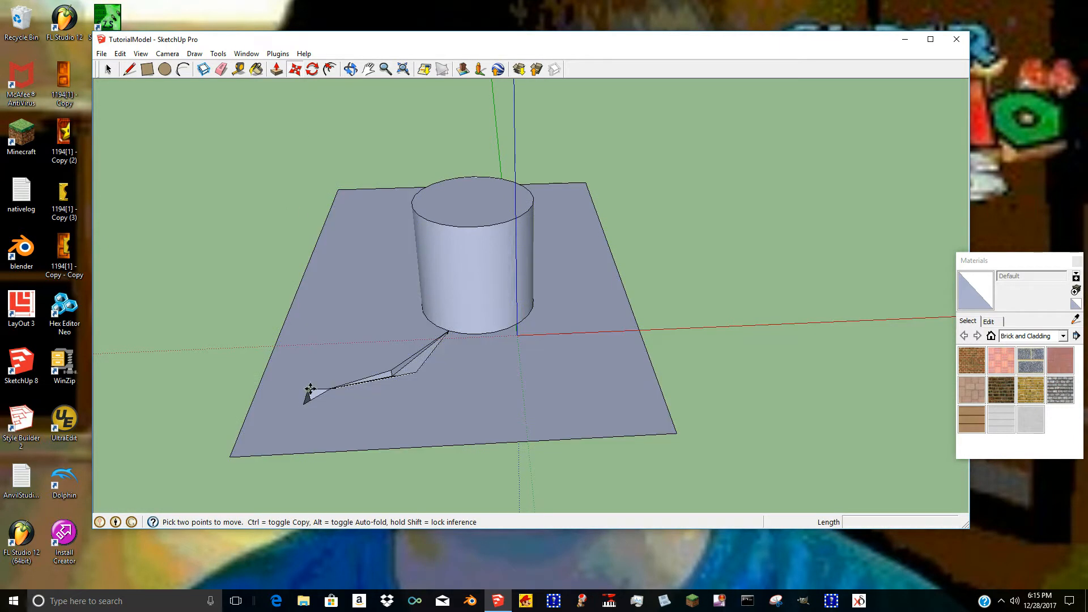
pyautogui.press('Escape')
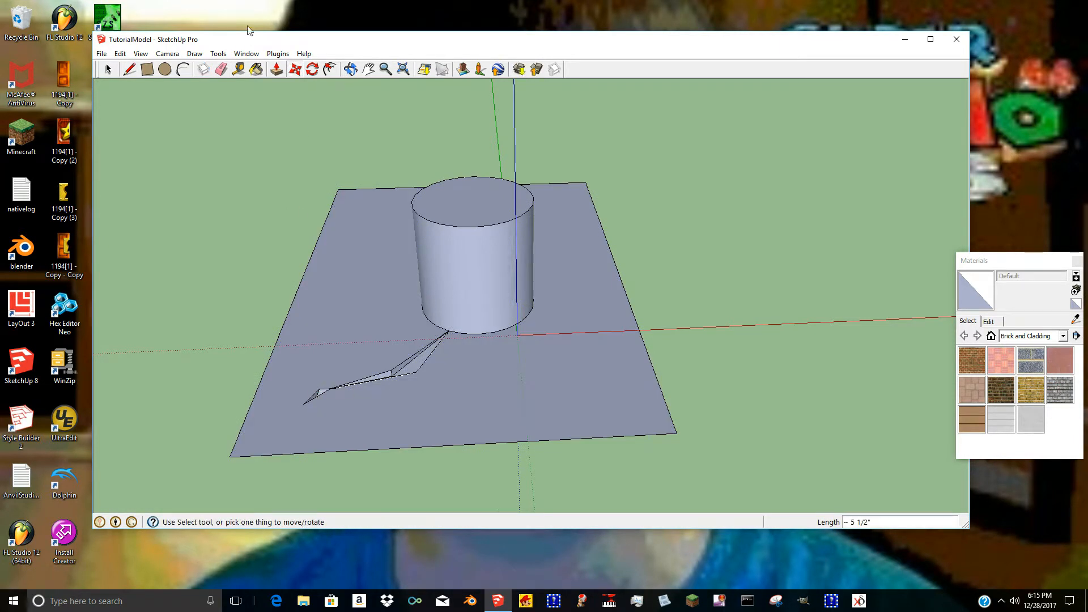
# Examine the distorted recess shapes and the large cylinder close up and from several sides.
pyautogui.click(350, 69)
pyautogui.scroll(5, 359, 369)
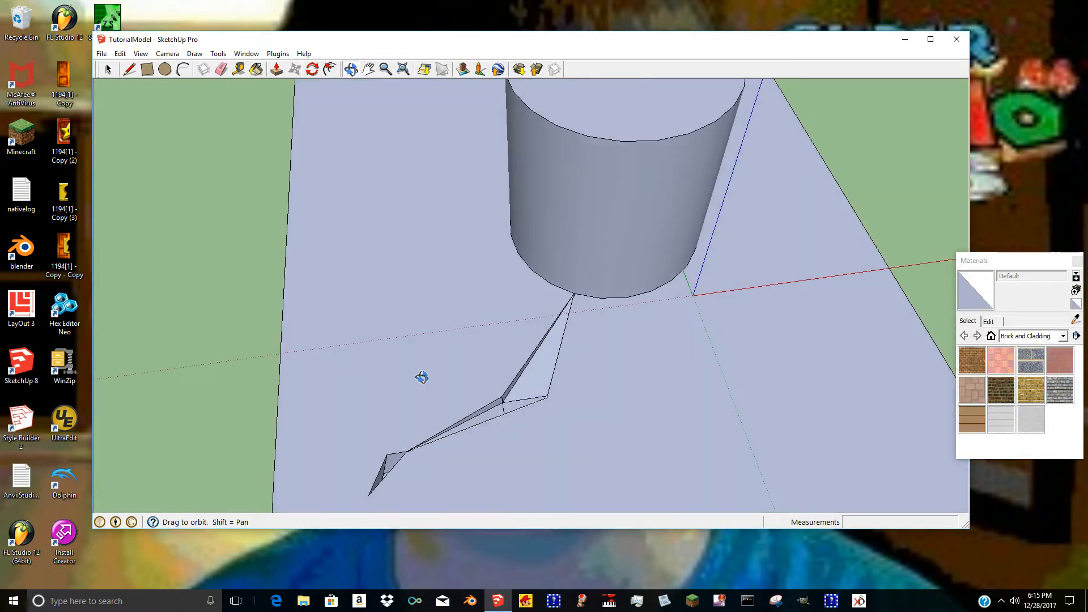
pyautogui.scroll(-4, 406, 498)
pyautogui.moveTo(478, 265); pyautogui.dragTo(163, 220)
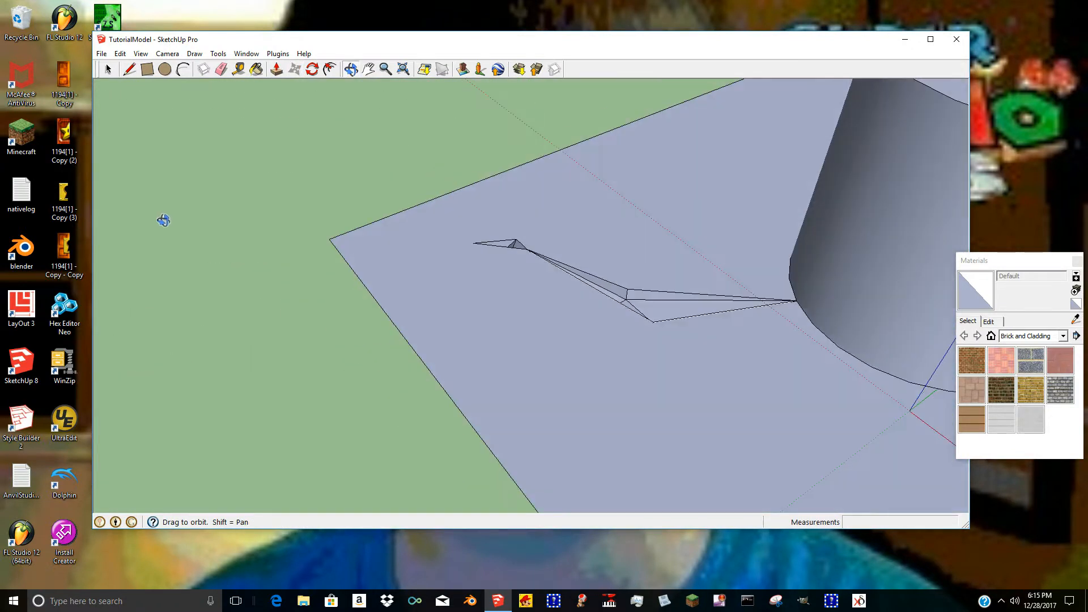
pyautogui.scroll(-4, 387, 418)
pyautogui.moveTo(349, 417); pyautogui.dragTo(499, 416)
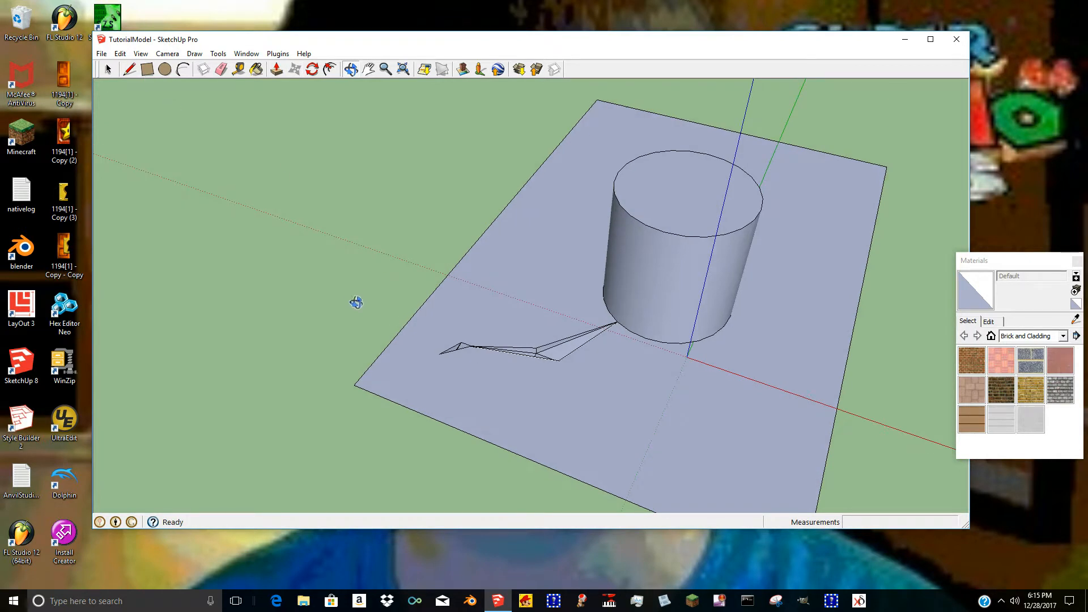
pyautogui.moveTo(503, 119); pyautogui.dragTo(387, 160)
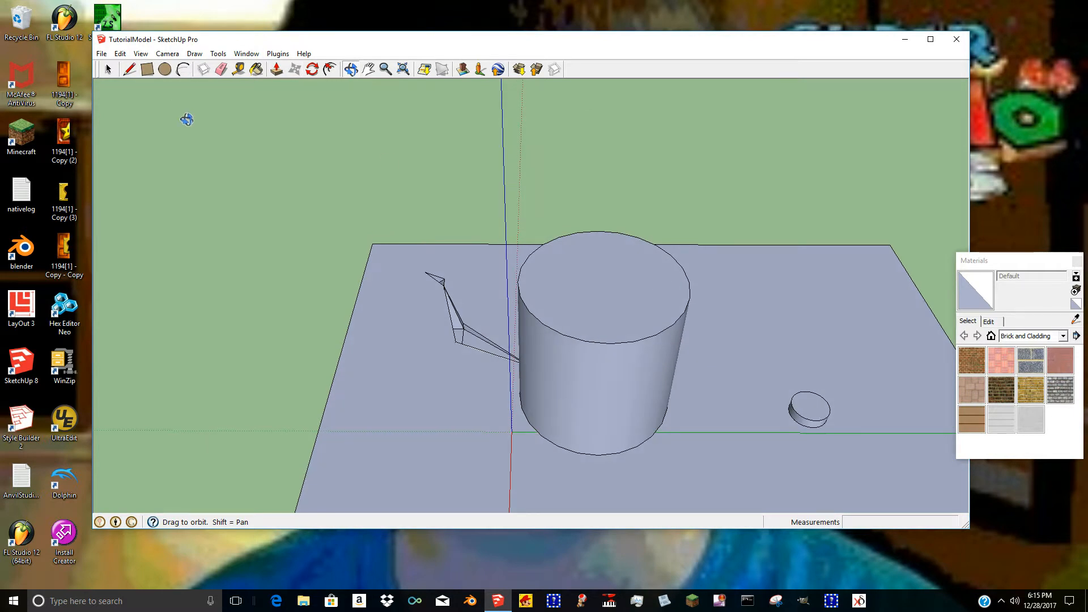
pyautogui.moveTo(487, 321); pyautogui.dragTo(274, 82)
# Try to move the stretched recess's outer corner away from the cylinder by about 2' 5 5/8".
pyautogui.click(294, 69)
pyautogui.click(484, 378)
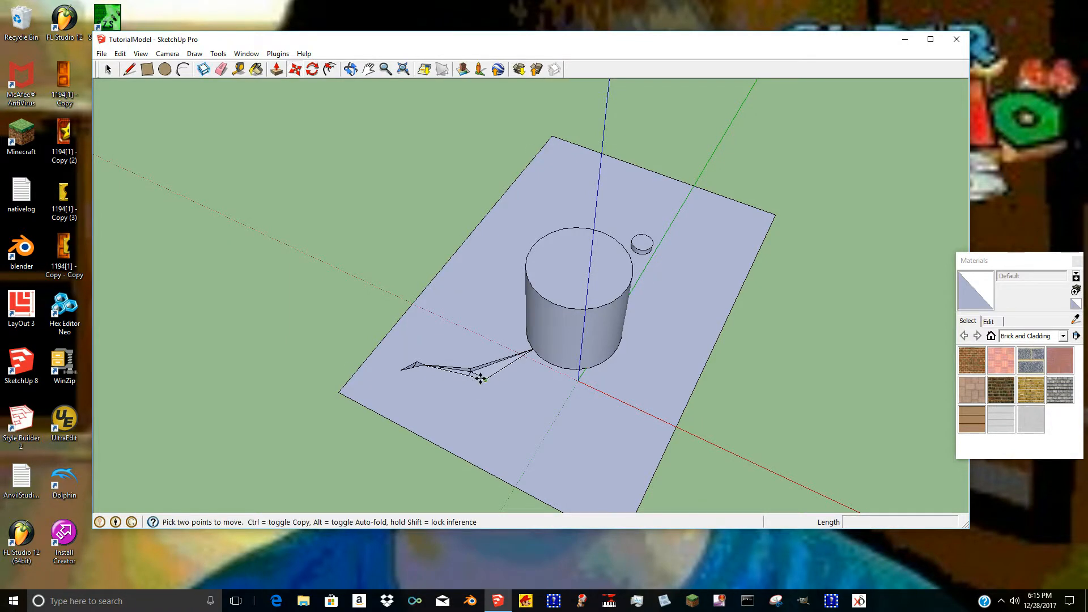
pyautogui.press('Escape')
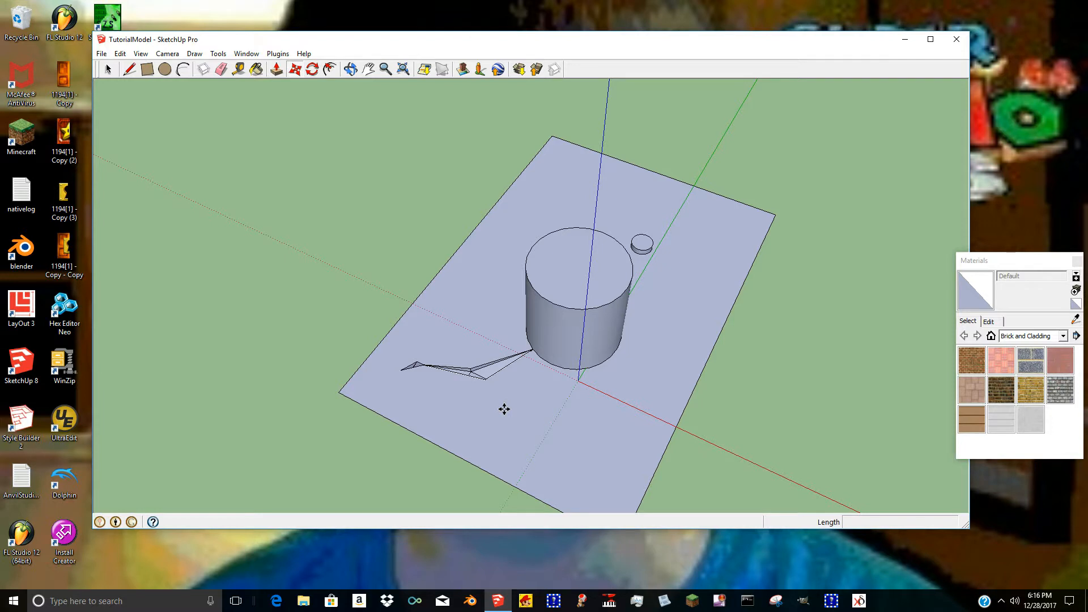
pyautogui.click(485, 378)
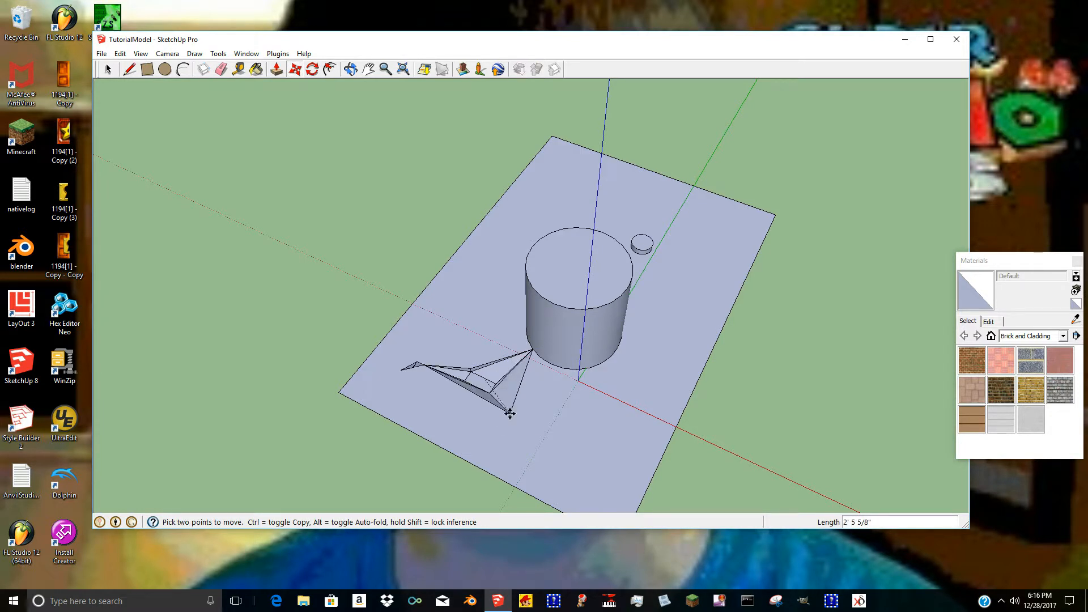
pyautogui.press('Escape')
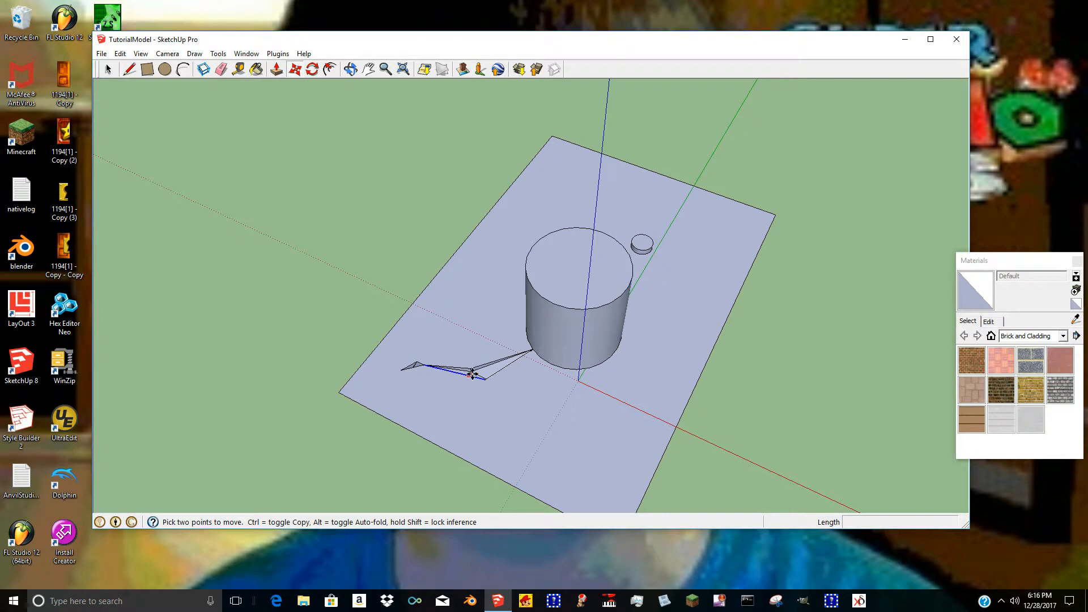
pyautogui.hotkey('ctrl', 'a')
pyautogui.press('space')
pyautogui.click(248, 170)
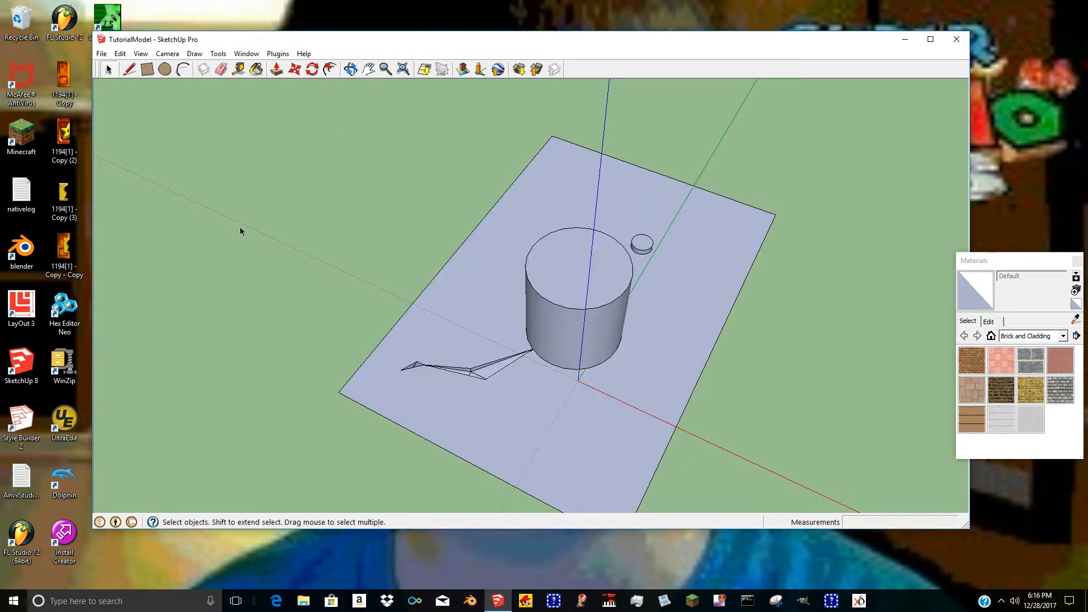
# Activate the Paint Bucket, move the material browser over the model, and show the In Model collection.
pyautogui.click(257, 70)
pyautogui.moveTo(977, 260); pyautogui.dragTo(727, 162)
pyautogui.click(792, 238)
pyautogui.scroll(1, 792, 240)
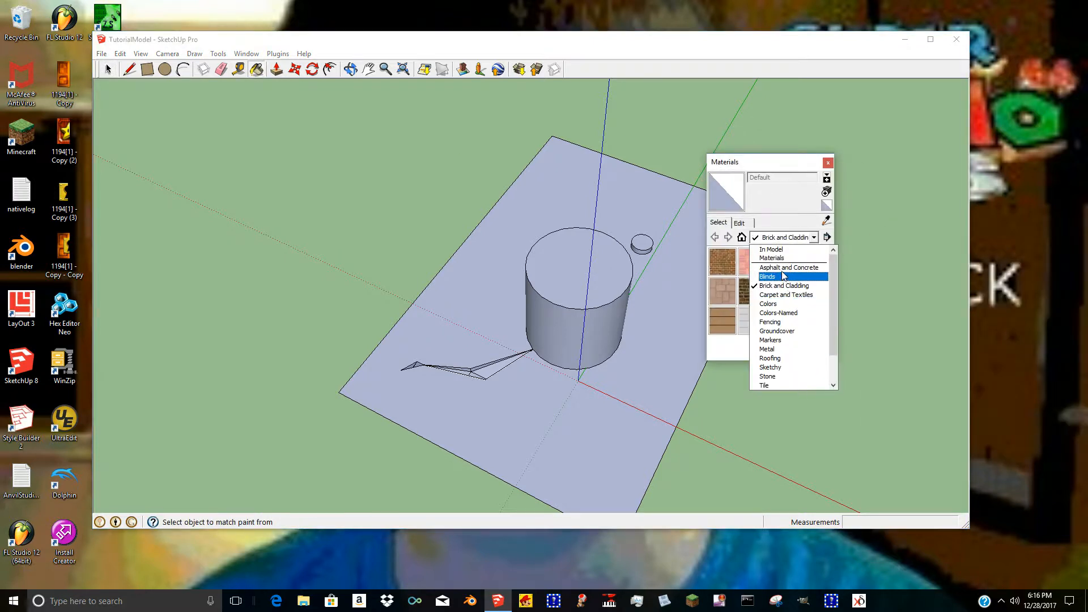
pyautogui.click(788, 249)
pyautogui.click(785, 238)
pyautogui.click(785, 258)
pyautogui.click(785, 238)
pyautogui.scroll(3, 777, 258)
pyautogui.click(776, 251)
# Choose Asphalt_Stamped_Brick from the Asphalt and Concrete materials, and show the Vegetation collection instead.
pyautogui.click(776, 238)
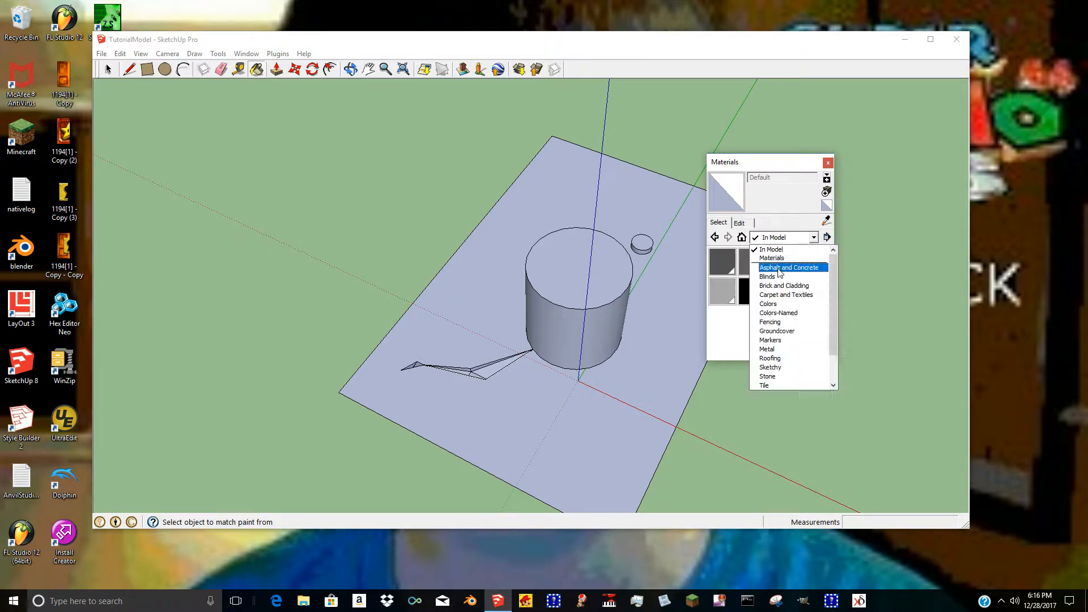
pyautogui.click(773, 268)
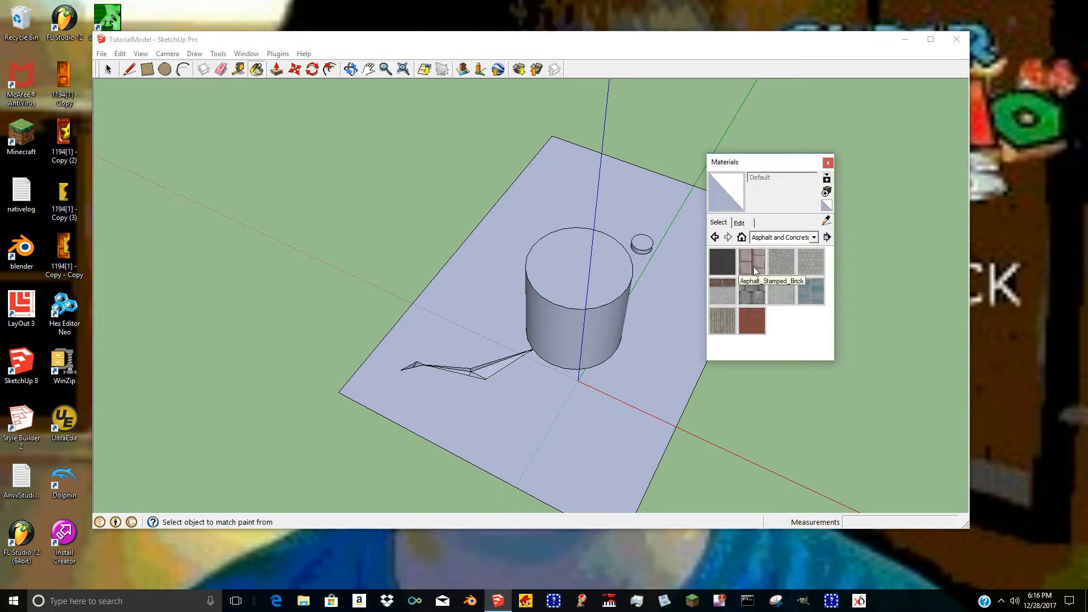
pyautogui.click(752, 262)
pyautogui.click(784, 238)
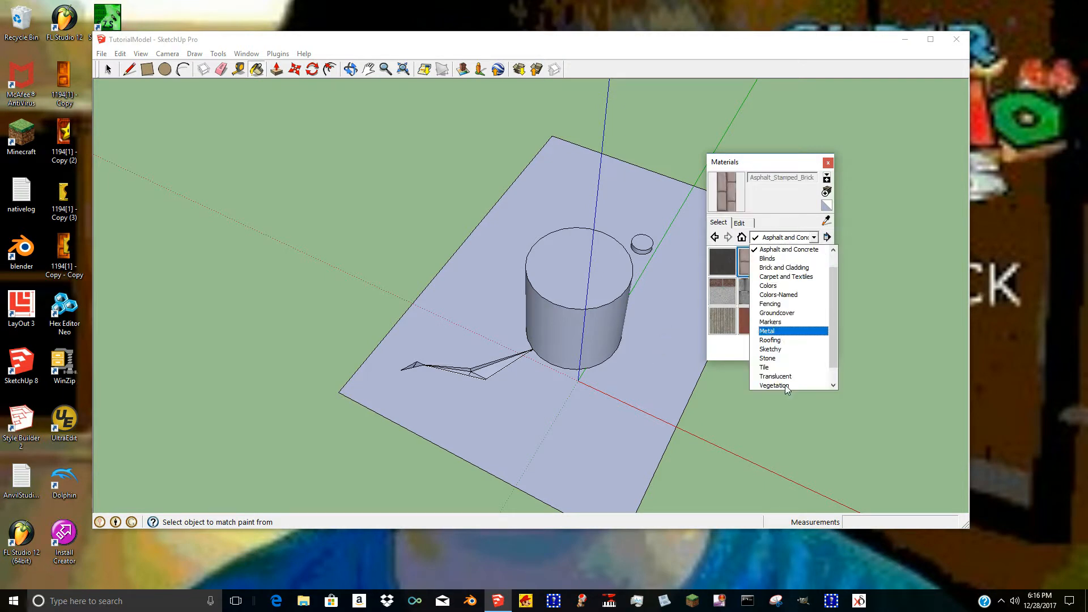
pyautogui.scroll(-1, 782, 380)
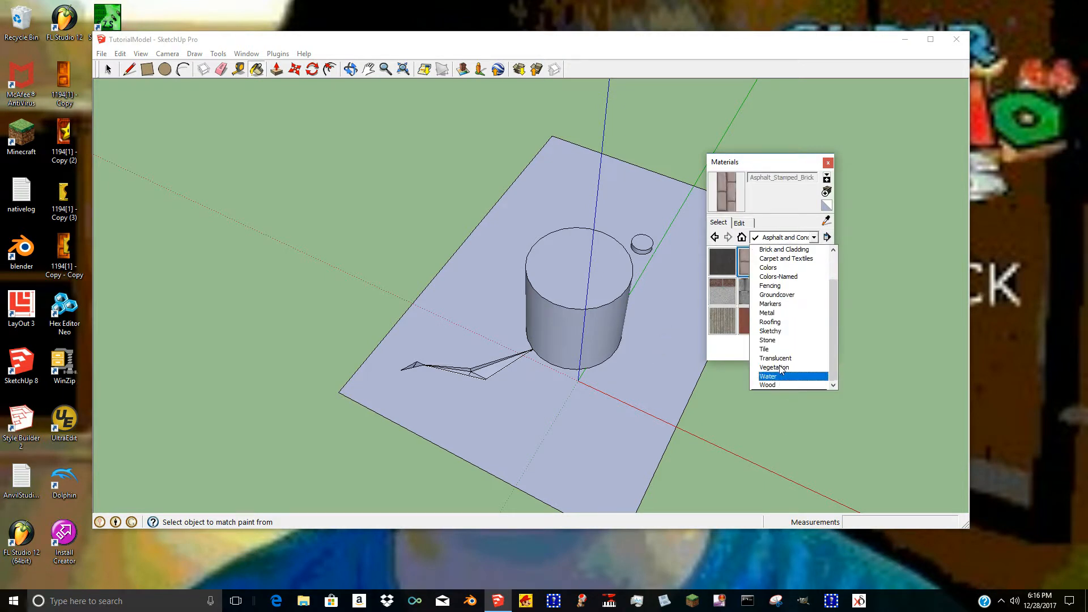
pyautogui.click(774, 367)
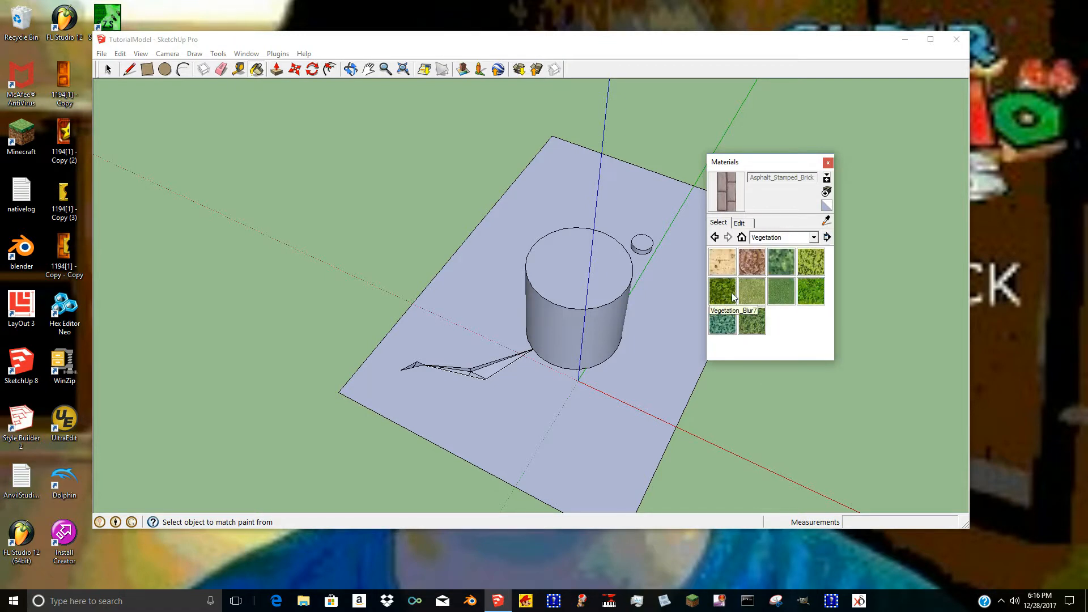
# Try painting the top of the ground plane with Vegetation_Blur7, and undo it.
pyautogui.click(723, 292)
pyautogui.click(670, 347)
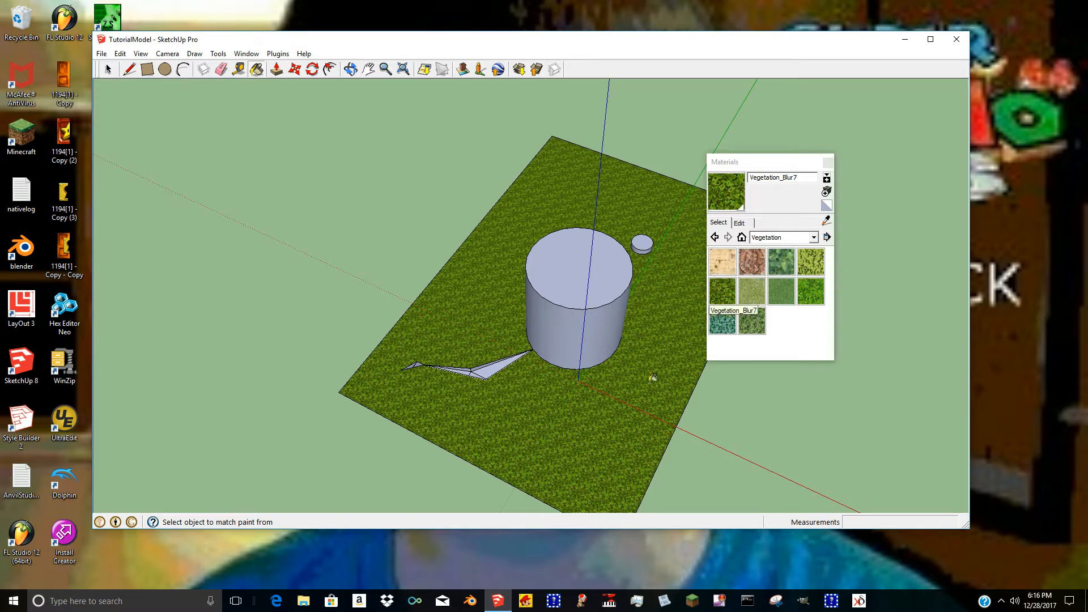
pyautogui.hotkey('ctrl', 'z')
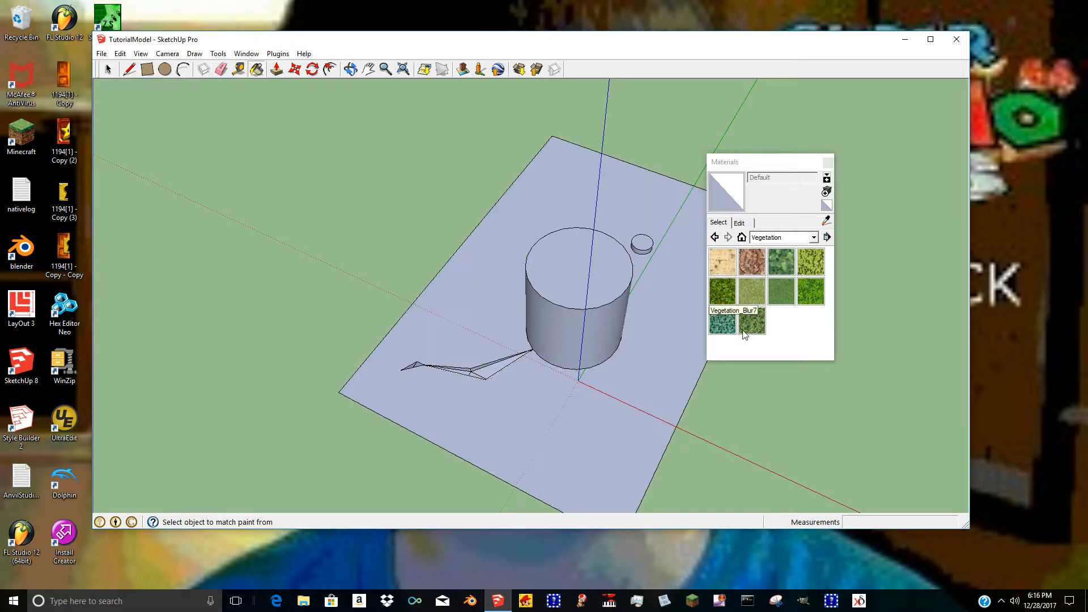
# Paint the top and the underside of the ground plane with Vegetation_Blur7.
pyautogui.click(732, 292)
pyautogui.click(689, 304)
pyautogui.click(352, 74)
pyautogui.moveTo(491, 271); pyautogui.dragTo(495, 181)
pyautogui.click(258, 71)
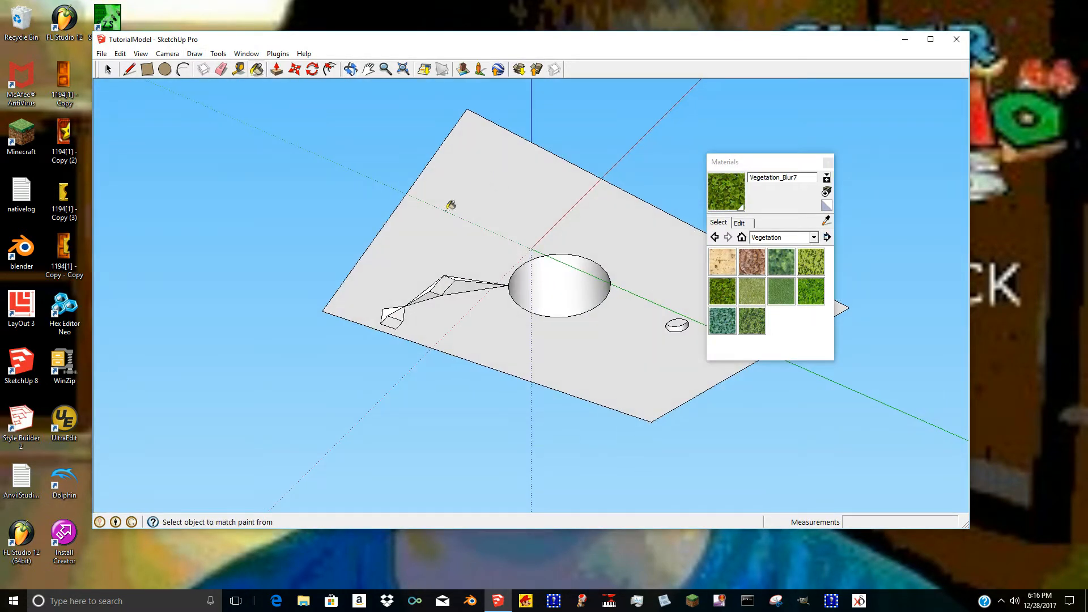
pyautogui.click(469, 191)
# Paint the faces of the stretched recess that show from below the ground with Vegetation_Blur7.
pyautogui.scroll(5, 463, 292)
pyautogui.click(457, 260)
pyautogui.click(430, 249)
pyautogui.click(459, 241)
pyautogui.click(378, 267)
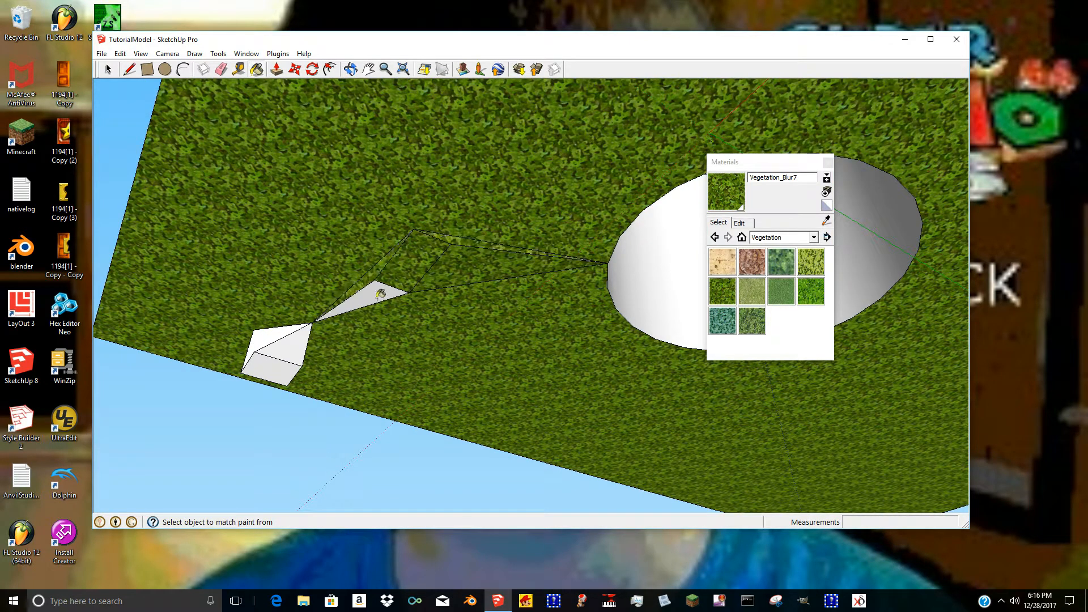
pyautogui.click(383, 300)
pyautogui.click(284, 333)
pyautogui.click(275, 361)
# Paint the side faces of the recess's pointed underside with Vegetation_Blur7 from a low angle.
pyautogui.click(351, 68)
pyautogui.moveTo(323, 146)
pyautogui.mouseDown()
pyautogui.moveTo(369, 160)
pyautogui.moveTo(459, 267)
pyautogui.moveTo(469, 312)
pyautogui.moveTo(486, 306)
pyautogui.moveTo(490, 280)
pyautogui.moveTo(434, 249)
pyautogui.mouseUp()
pyautogui.click(256, 68)
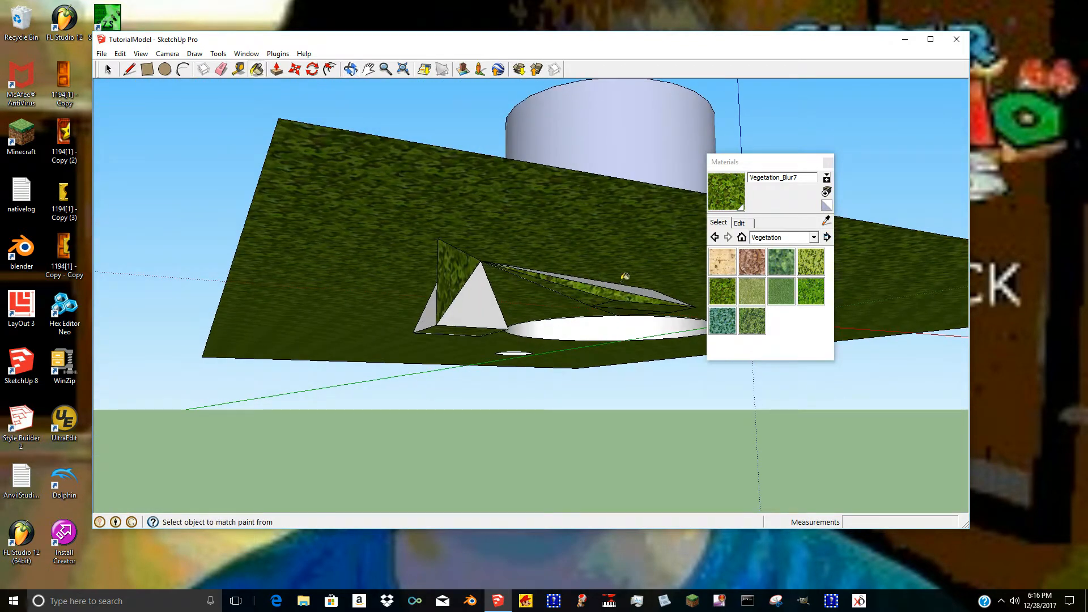
pyautogui.click(626, 289)
pyautogui.click(468, 305)
pyautogui.click(428, 311)
# Apply Vegetation_Blur7 to the remaining bare underside faces on the opposite side of the recess.
pyautogui.moveTo(409, 81); pyautogui.dragTo(576, 233, button='middle')
pyautogui.moveTo(655, 153); pyautogui.dragTo(269, 135, button='middle')
pyautogui.click(256, 70)
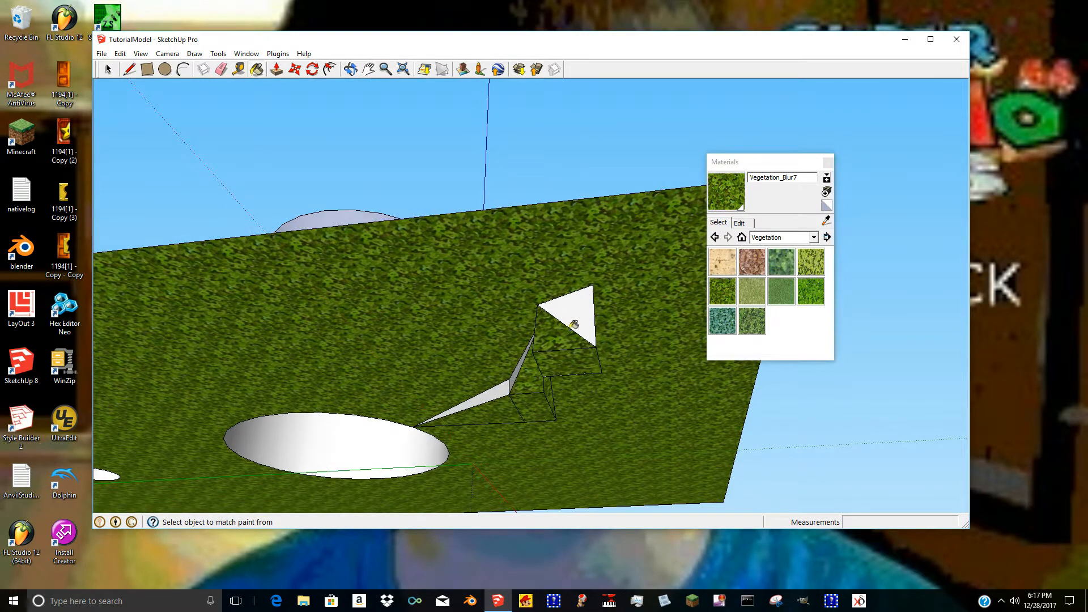
pyautogui.click(544, 332)
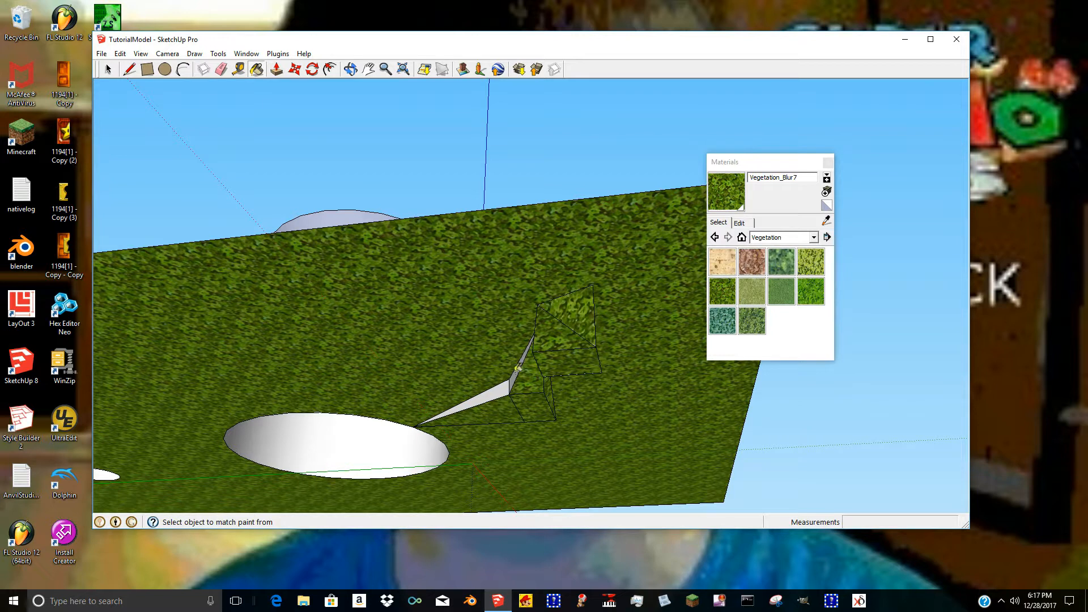
pyautogui.click(516, 361)
pyautogui.click(502, 384)
# Examine the grass-textured ground, the cylinder and the recess from above.
pyautogui.click(350, 69)
pyautogui.moveTo(400, 131); pyautogui.dragTo(396, 420)
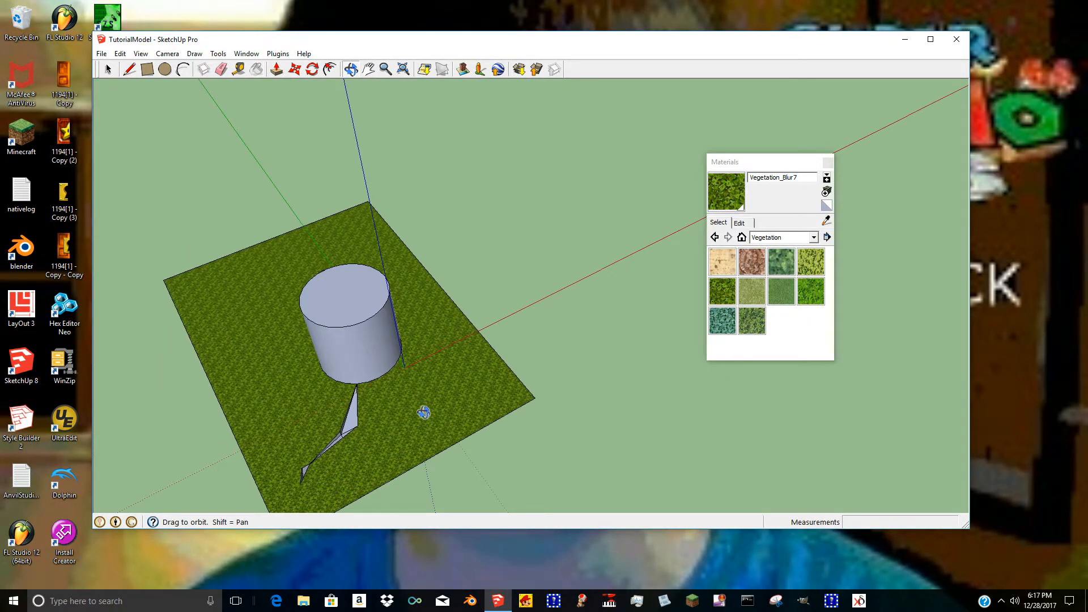
pyautogui.moveTo(455, 378); pyautogui.dragTo(338, 316)
pyautogui.moveTo(342, 234); pyautogui.dragTo(423, 300)
pyautogui.scroll(3, 594, 336)
pyautogui.scroll(-3, 476, 262)
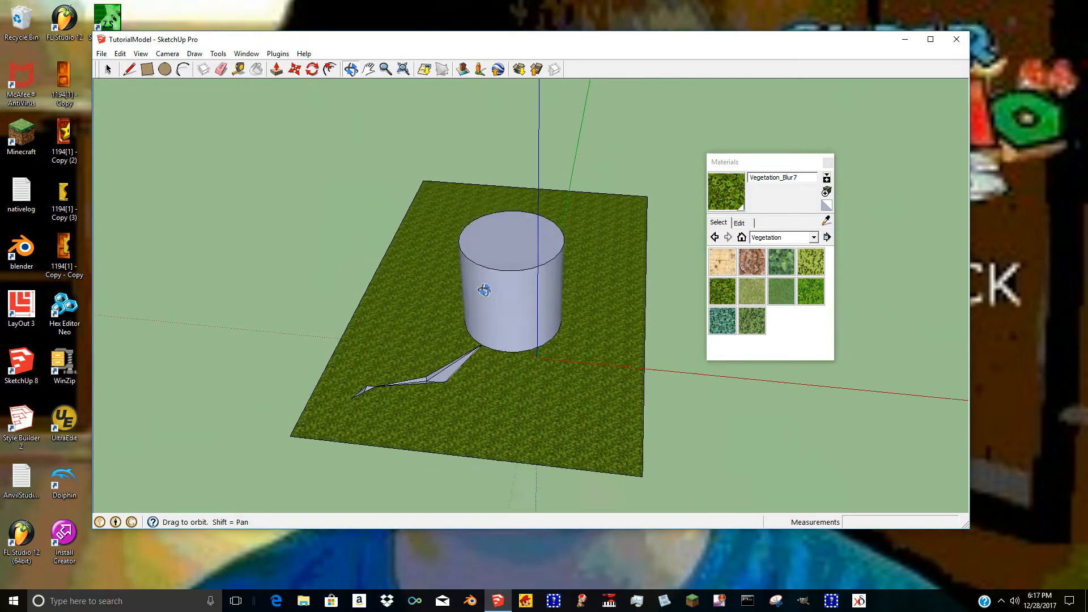
pyautogui.moveTo(476, 263); pyautogui.dragTo(533, 379)
pyautogui.scroll(5, 437, 478)
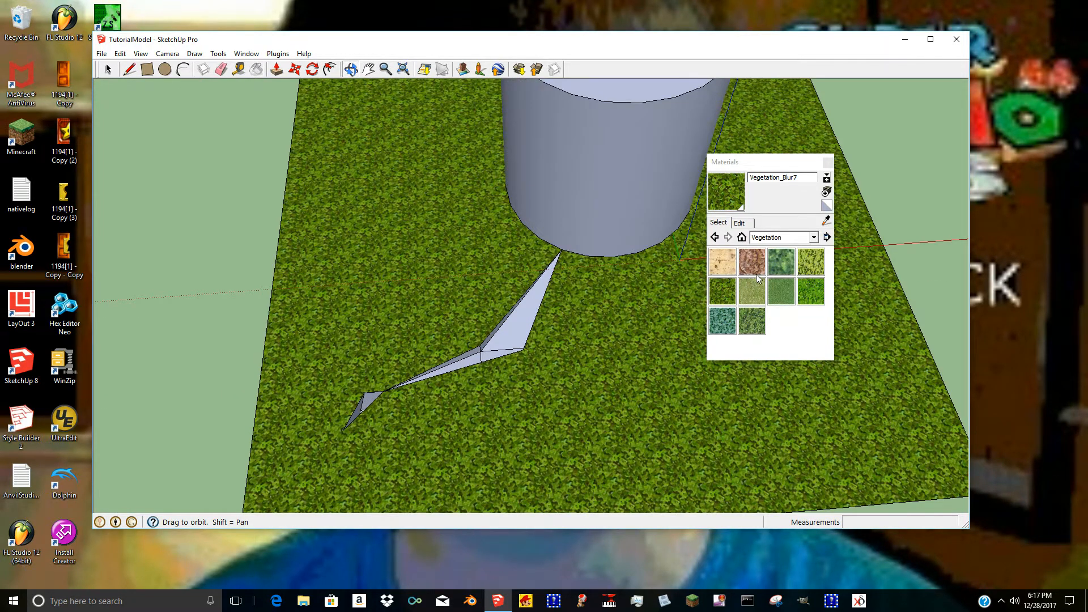
# Paint the inner faces of the recess nearest the cylinder, and its middle section, with Vegetation_Bark_Ponderosa.
pyautogui.click(752, 261)
pyautogui.click(504, 324)
pyautogui.scroll(6, 497, 327)
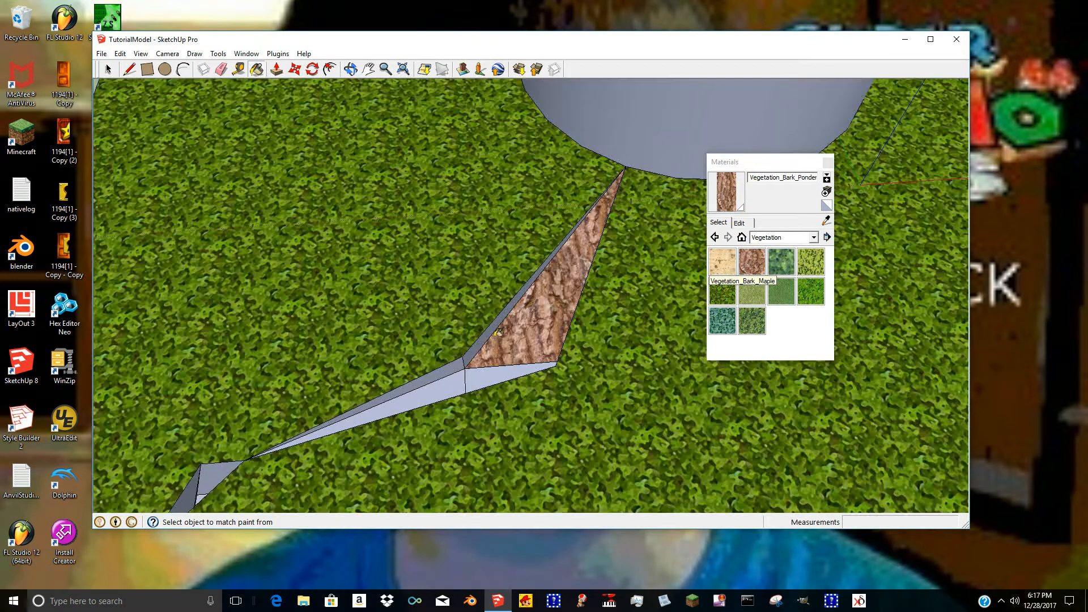
pyautogui.click(435, 420)
pyautogui.click(468, 397)
pyautogui.click(439, 369)
pyautogui.click(403, 394)
# Paint the hidden far-side inner faces of the recess's middle section with Vegetation_Bark_Ponderosa.
pyautogui.click(351, 69)
pyautogui.moveTo(453, 113); pyautogui.dragTo(687, 118)
pyautogui.press('b')
pyautogui.click(464, 226)
pyautogui.click(476, 232)
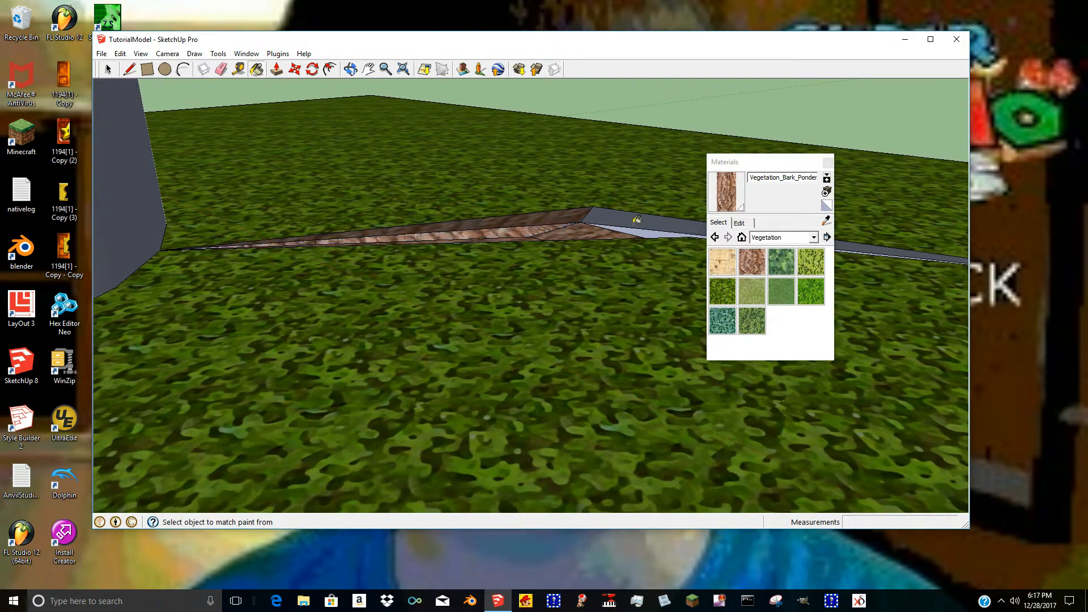
pyautogui.click(639, 221)
pyautogui.click(645, 230)
# Paint the large triangular faces inside the outer end of the recess with Vegetation_Bark_Ponderosa.
pyautogui.click(350, 69)
pyautogui.moveTo(558, 250); pyautogui.dragTo(433, 463)
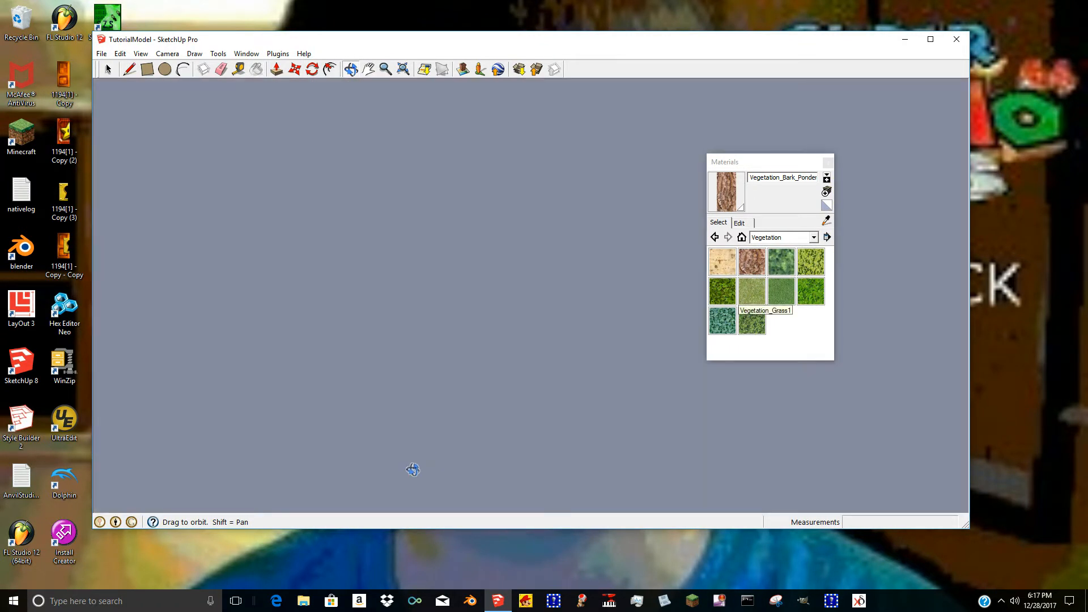
pyautogui.moveTo(514, 382); pyautogui.dragTo(339, 325)
pyautogui.click(257, 68)
pyautogui.click(496, 231)
pyautogui.click(351, 69)
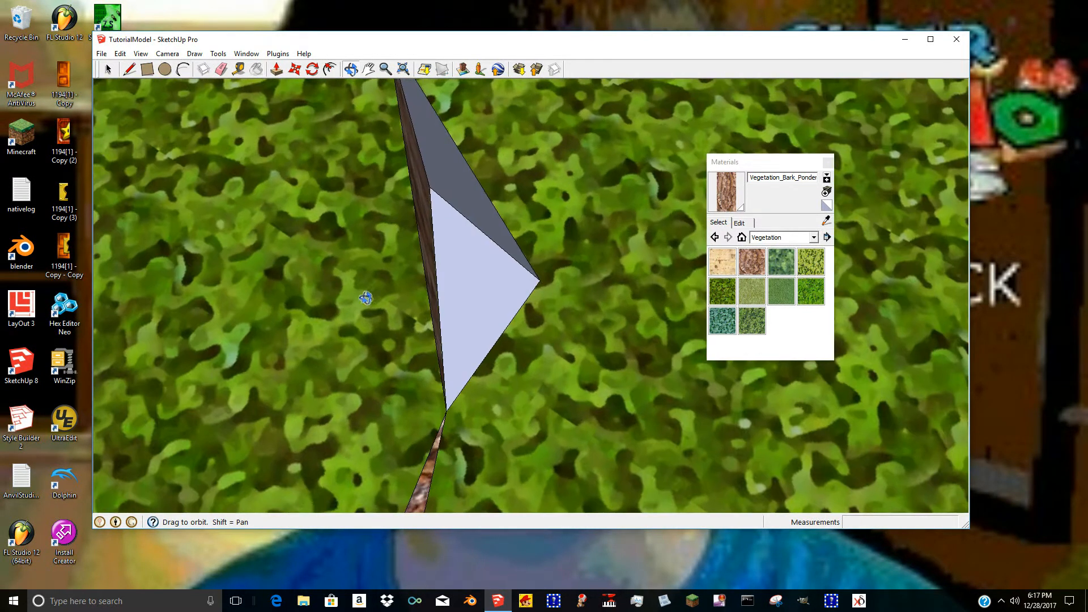
pyautogui.click(477, 298)
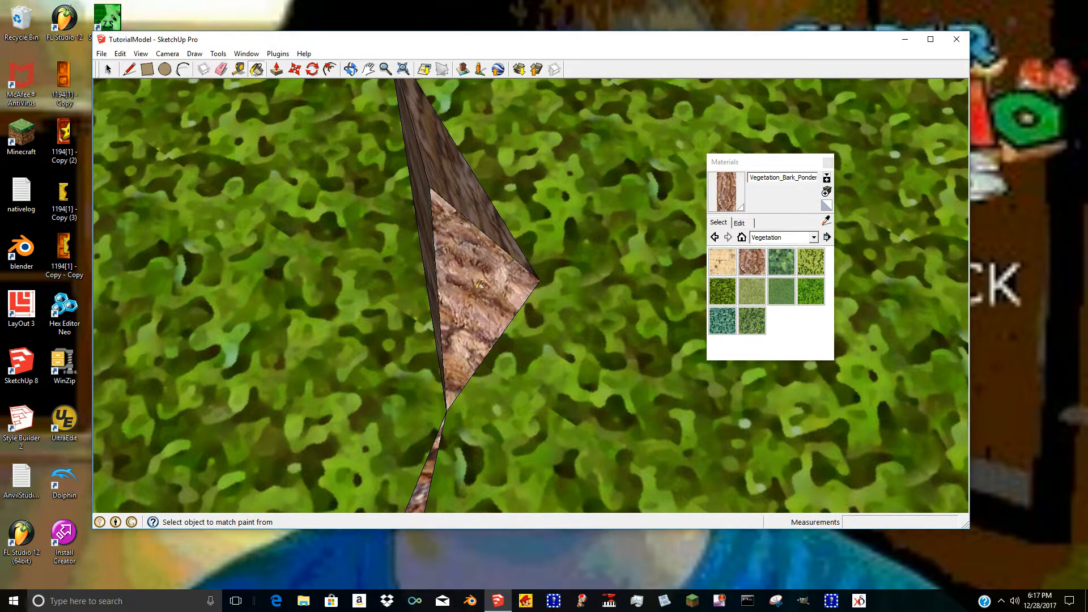
# Apply Vegetation_Bark_Ponderosa to the last bare inner walls at the recess's outer end.
pyautogui.moveTo(332, 247); pyautogui.dragTo(486, 209, button='middle')
pyautogui.click(256, 69)
pyautogui.click(513, 259)
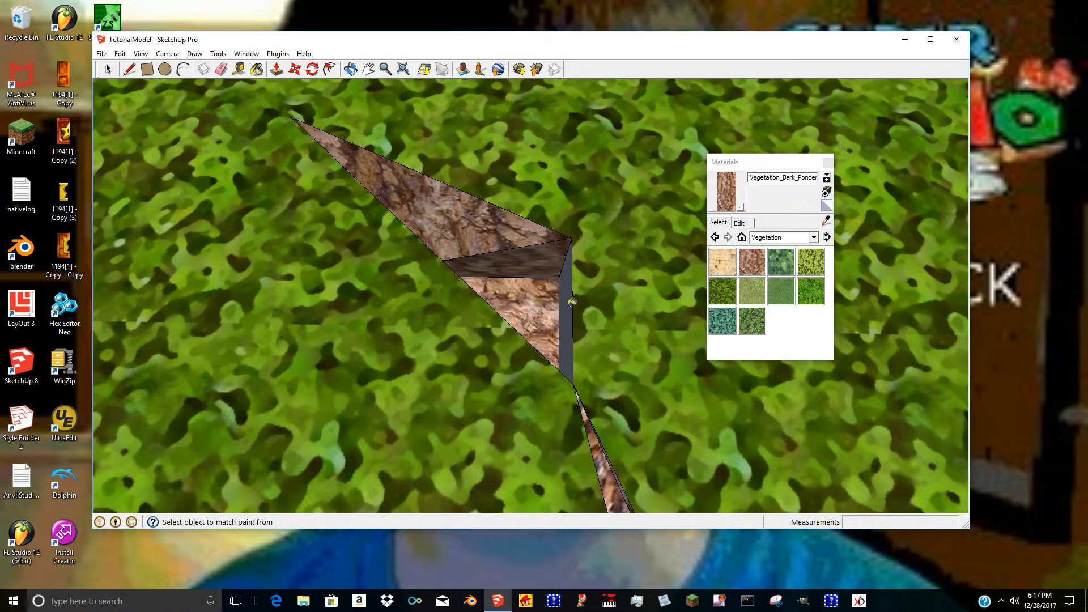
pyautogui.click(569, 304)
pyautogui.click(1012, 601)
pyautogui.click(1001, 601)
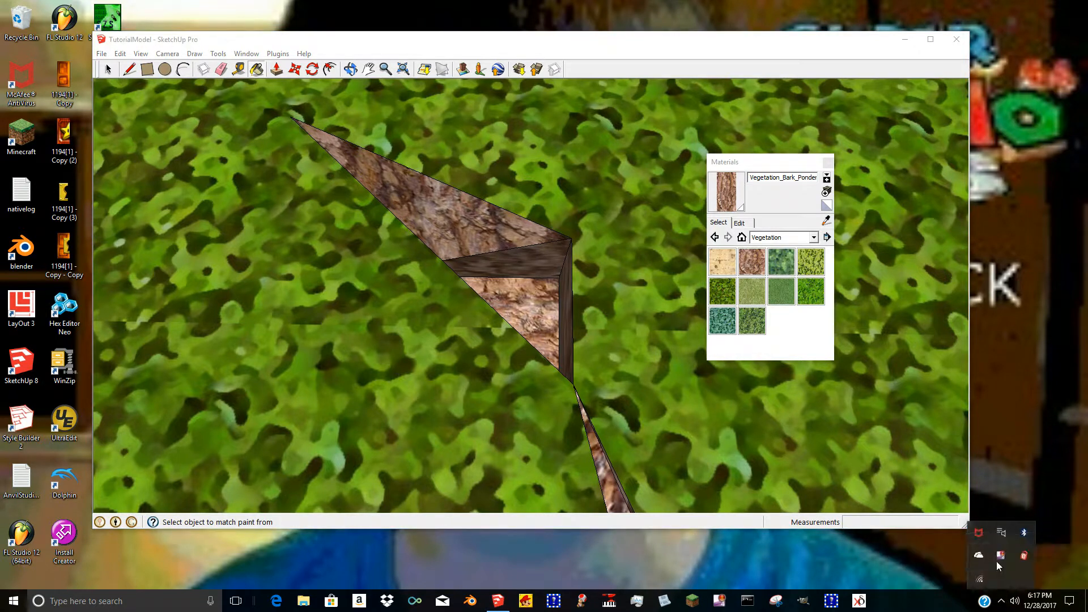
pyautogui.scroll(-5, 647, 387)
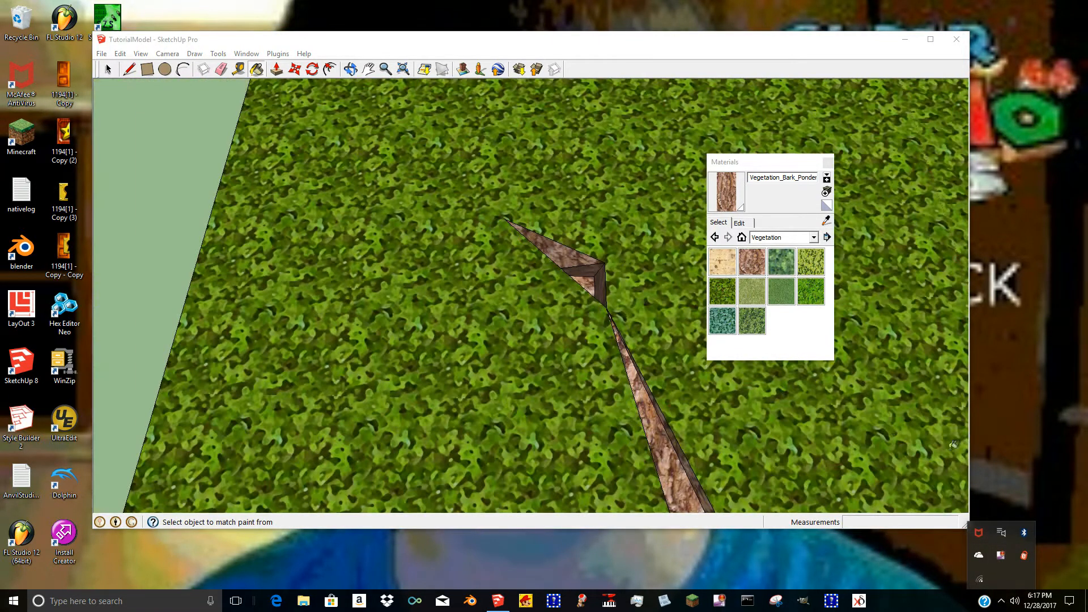
pyautogui.click(882, 438)
pyautogui.press('z')
pyautogui.hotkey('ctrl', 'z')
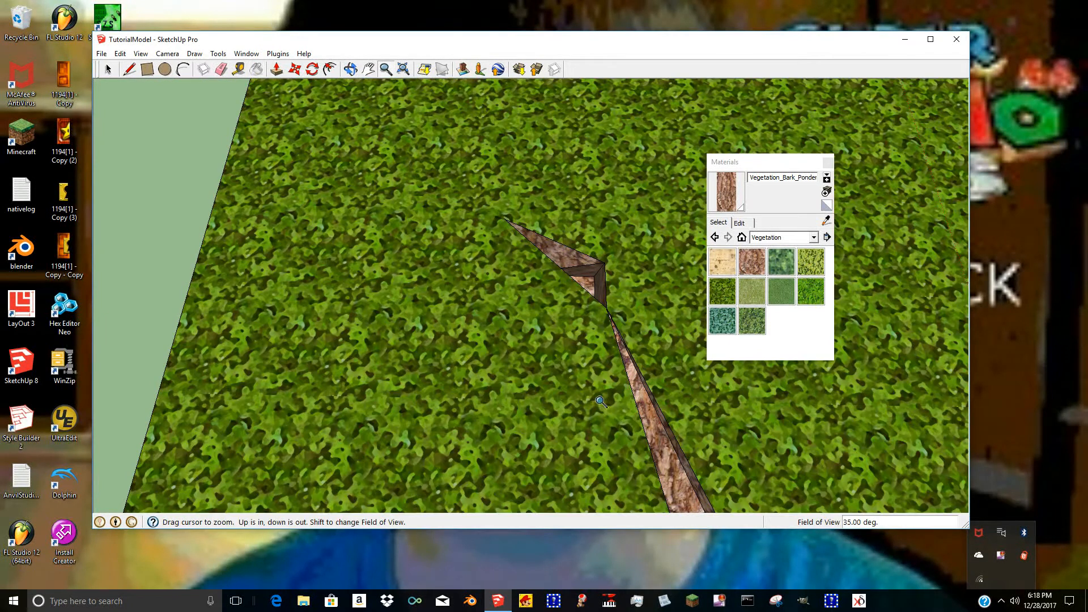
# Paint the side and the top of the large cylinder with Vegetation_Bark_Maple.
pyautogui.click(350, 69)
pyautogui.moveTo(363, 136); pyautogui.dragTo(536, 202)
pyautogui.scroll(-5, 552, 214)
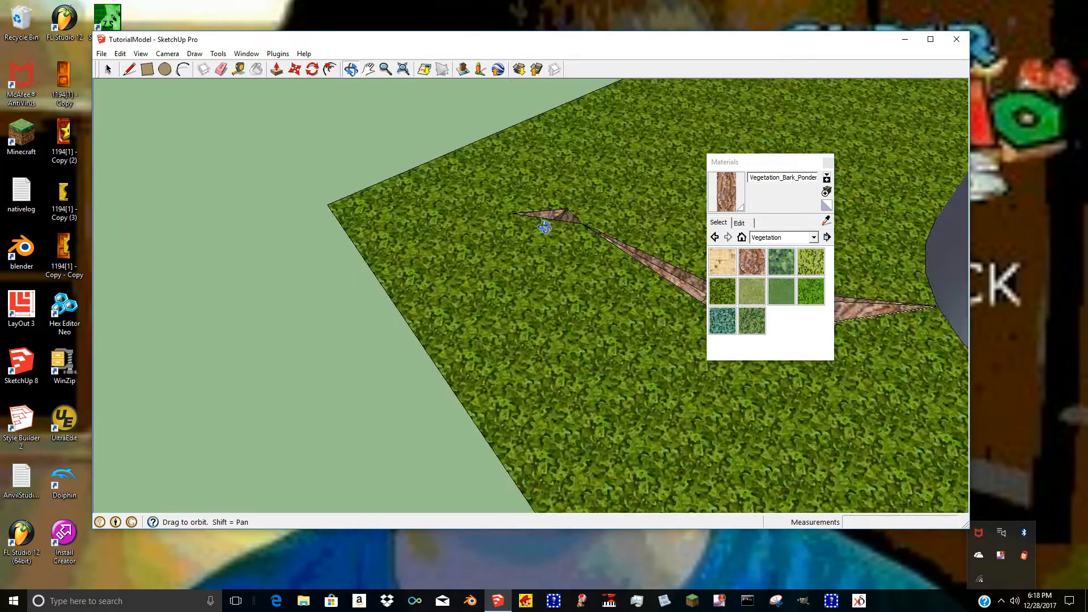
pyautogui.moveTo(478, 313); pyautogui.dragTo(621, 238)
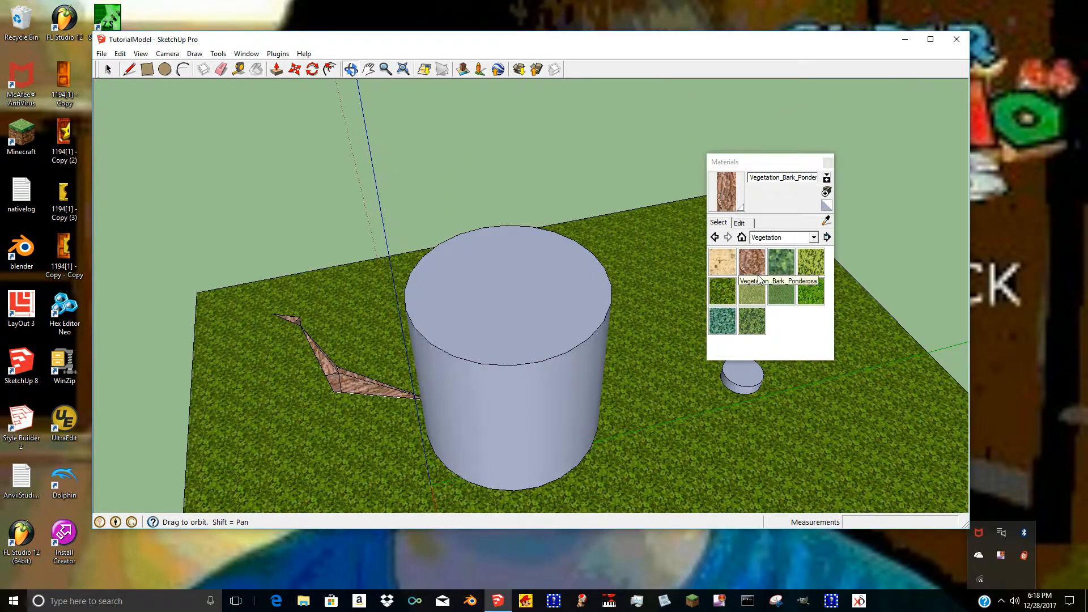
pyautogui.click(722, 261)
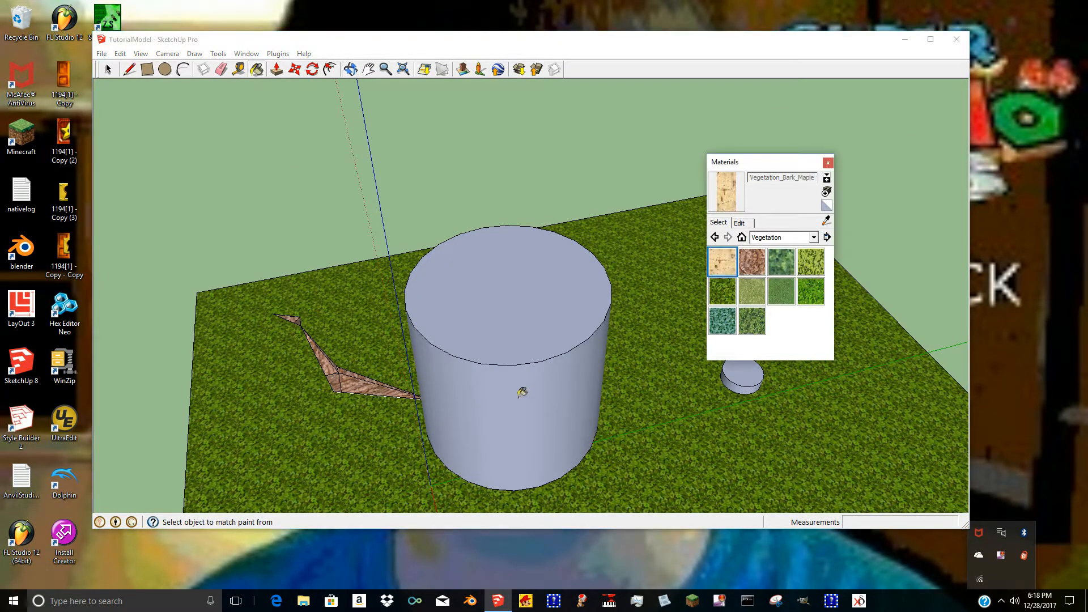
pyautogui.click(517, 397)
pyautogui.click(537, 336)
# Paint the small disc beside the cylinder with Vegetation_Blur3.
pyautogui.scroll(-4, 135, 161)
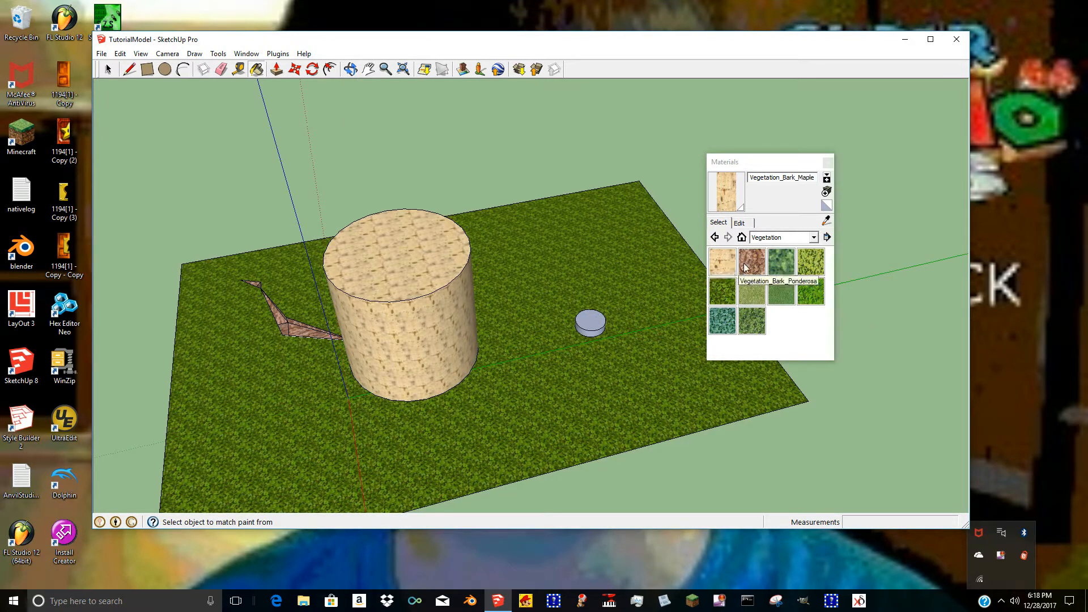
pyautogui.click(782, 262)
pyautogui.click(597, 330)
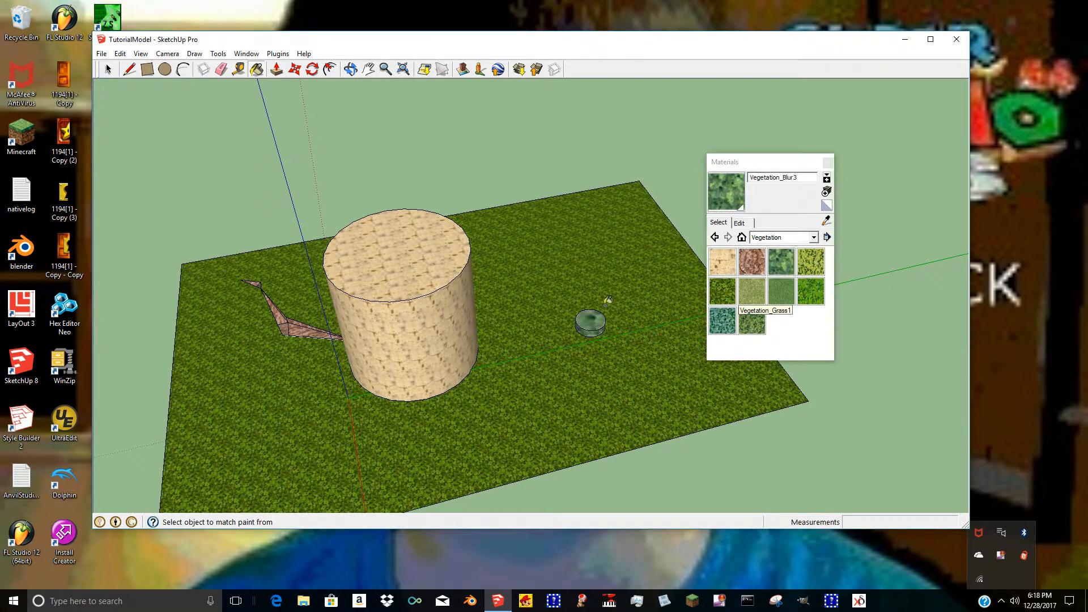
pyautogui.scroll(3, 591, 307)
pyautogui.scroll(-5, 643, 289)
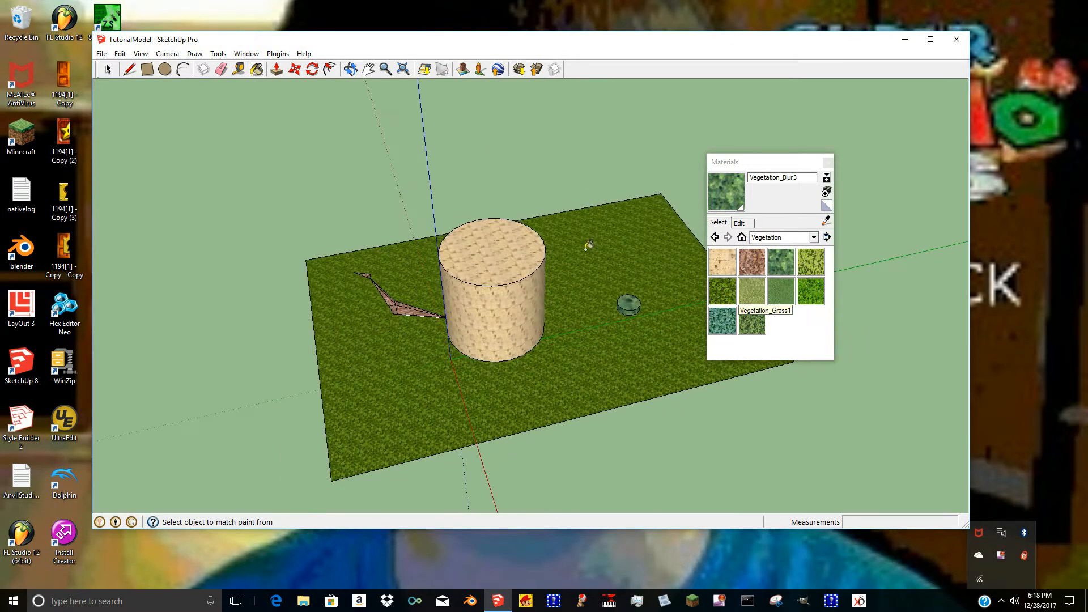
# Move the ground plane's corner beside the recess inward to meet the recess's pointed tip.
pyautogui.click(353, 69)
pyautogui.moveTo(345, 185); pyautogui.dragTo(277, 105)
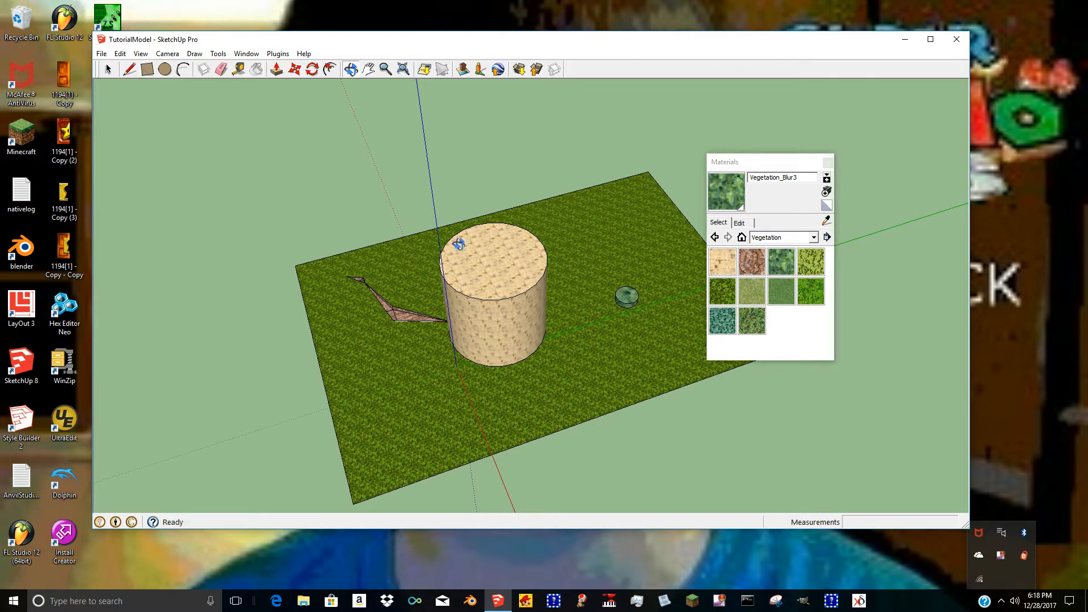
pyautogui.click(294, 69)
pyautogui.click(295, 265)
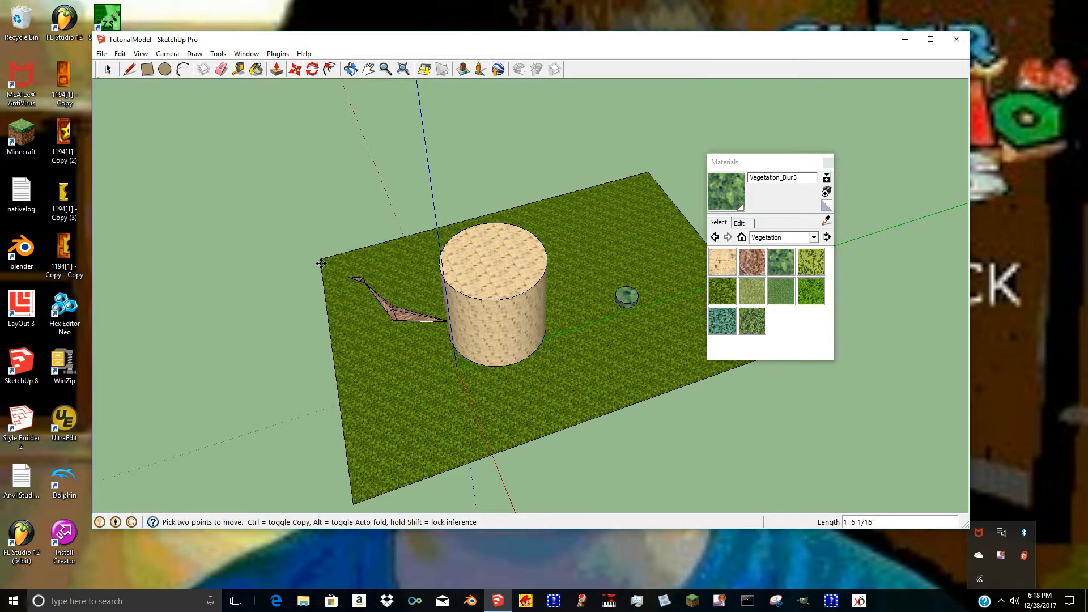
pyautogui.click(340, 279)
pyautogui.scroll(6, 311, 308)
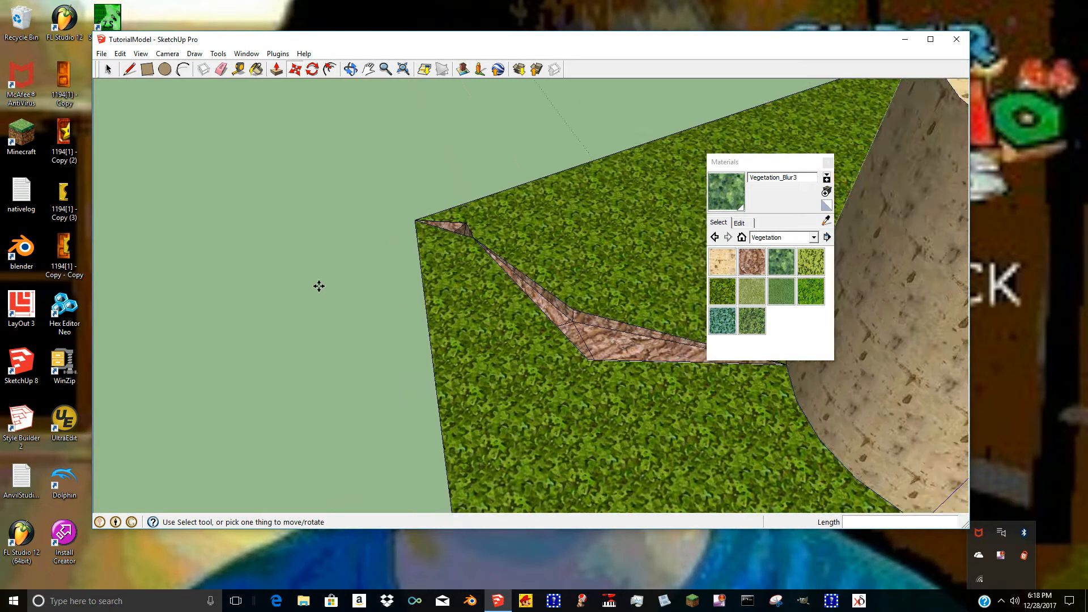
# Try to move the ground plane's adjacent corner inward toward the bend of the recess.
pyautogui.click(350, 69)
pyautogui.moveTo(510, 114); pyautogui.dragTo(649, 178)
pyautogui.click(295, 69)
pyautogui.click(357, 438)
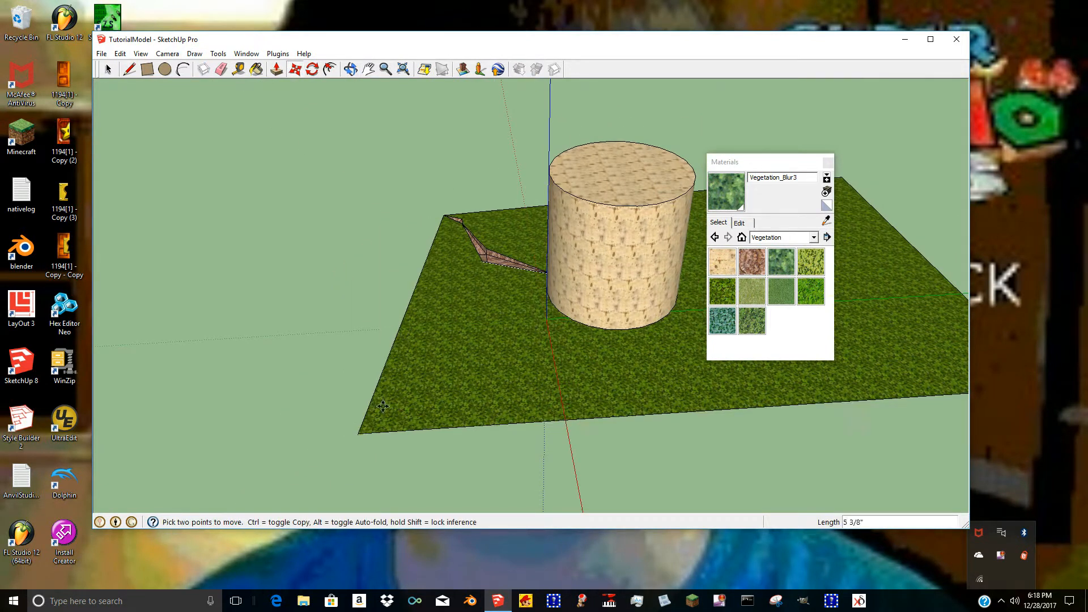
pyautogui.click(486, 257)
pyautogui.click(351, 69)
pyautogui.moveTo(397, 142); pyautogui.dragTo(521, 383)
pyautogui.scroll(5, 522, 376)
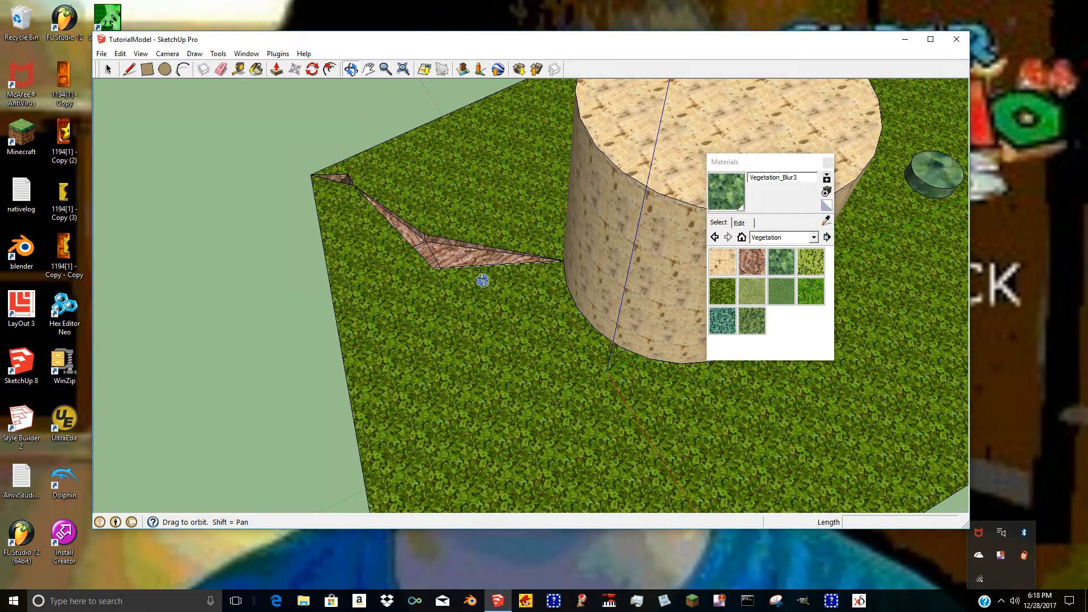
# Close the Materials window.
pyautogui.scroll(-4, 460, 349)
pyautogui.moveTo(589, 272); pyautogui.dragTo(761, 176)
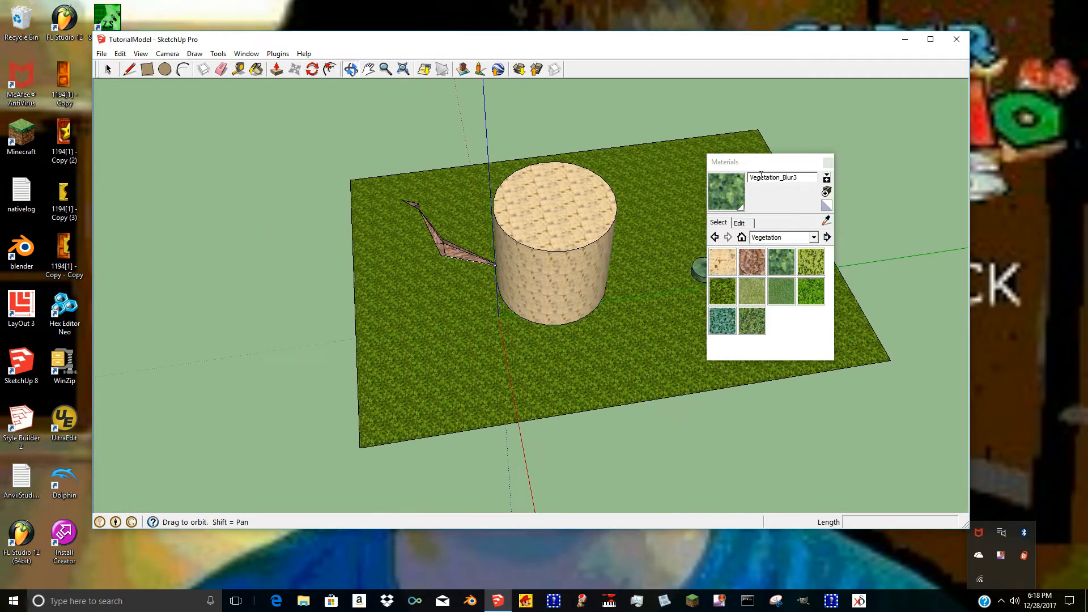
pyautogui.click(827, 162)
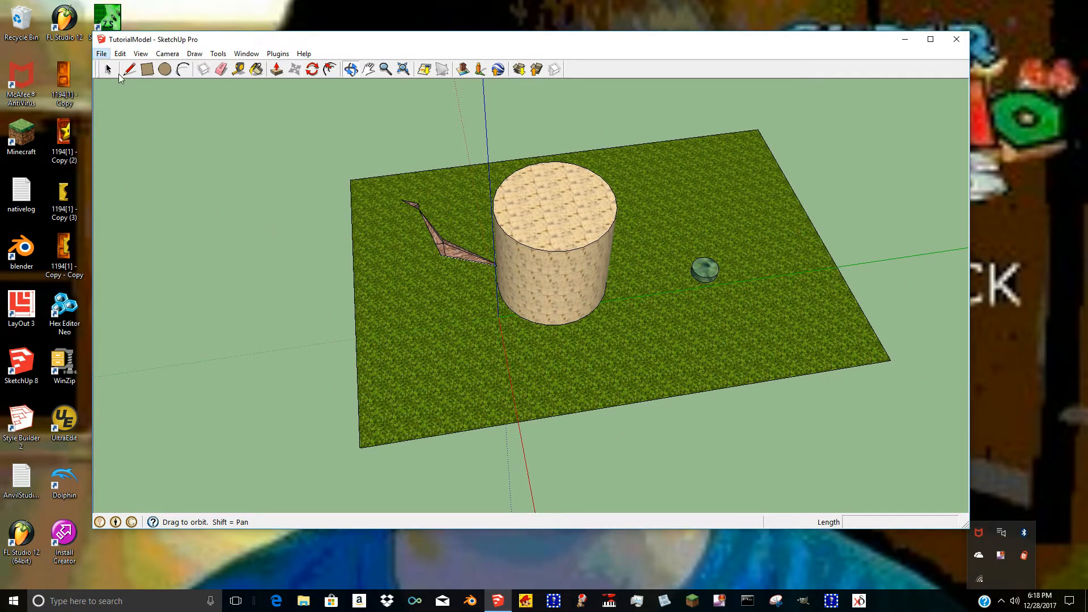
pyautogui.click(102, 54)
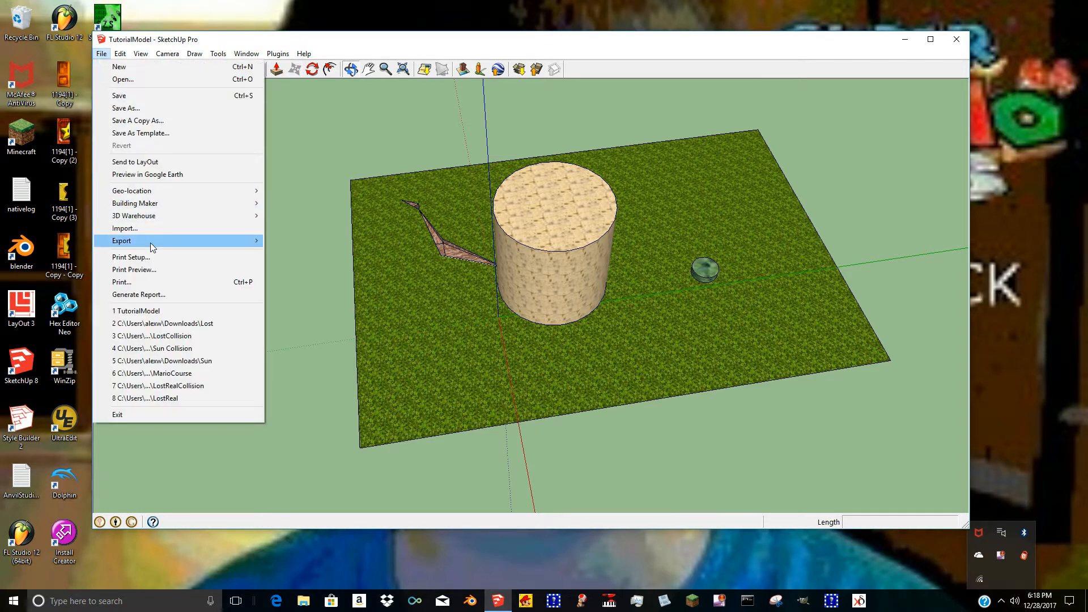
pyautogui.moveTo(202, 239)
pyautogui.click(295, 241)
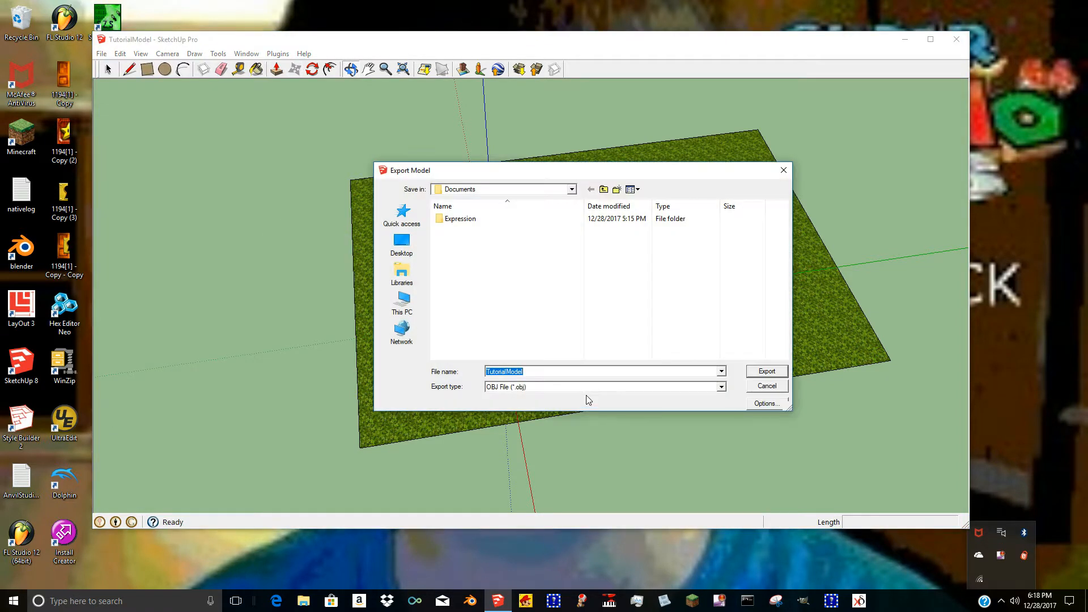
pyautogui.click(763, 387)
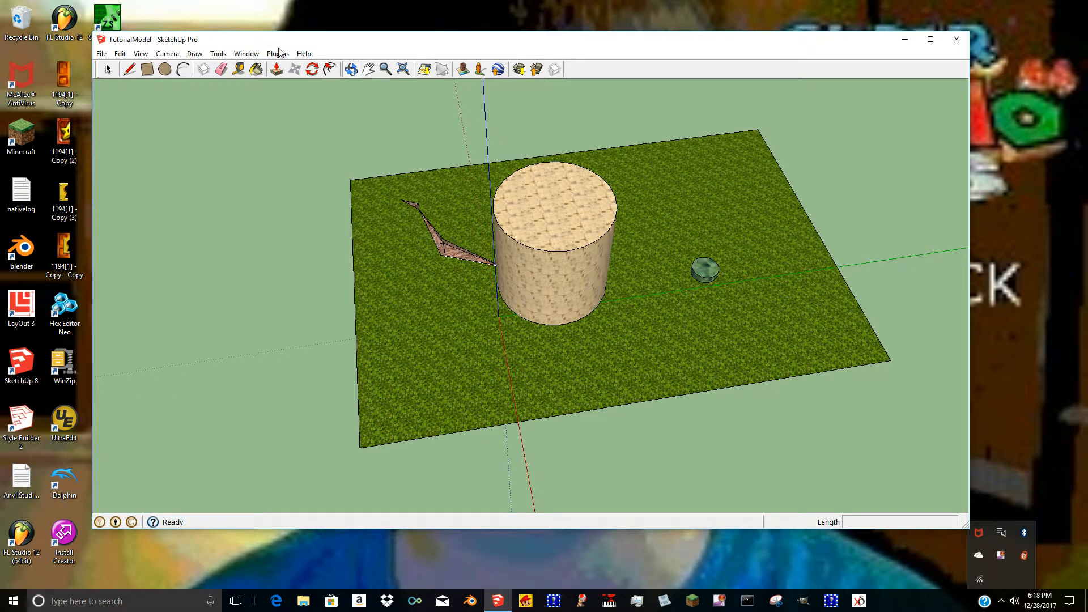
# Set up the .Obj File Exporter plugin to export front and back faces, with guessing which faces to export turned off.
pyautogui.click(278, 53)
pyautogui.click(300, 67)
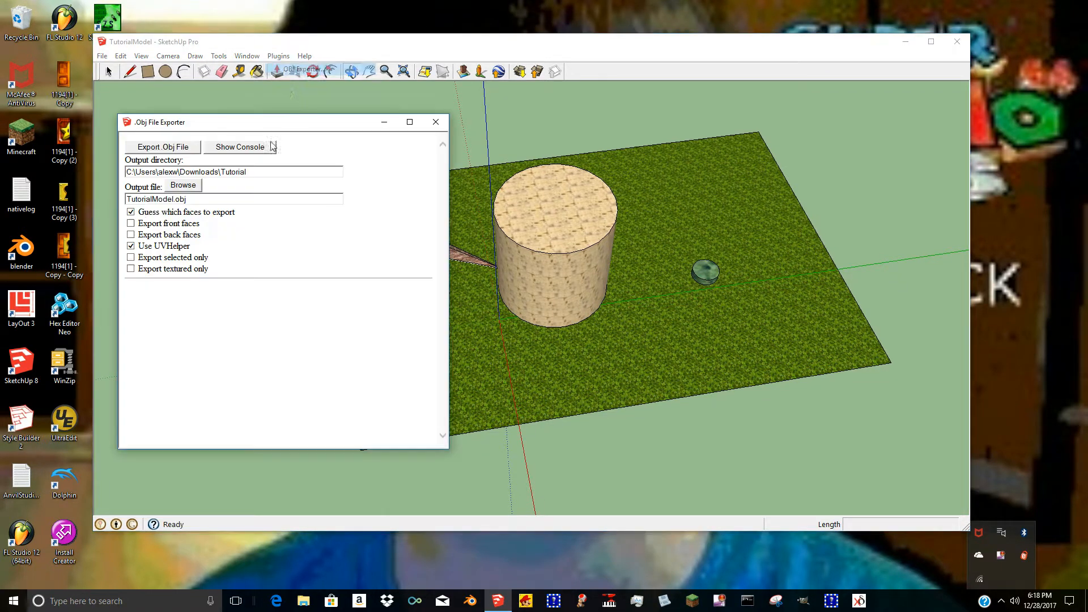
pyautogui.click(130, 213)
pyautogui.click(131, 213)
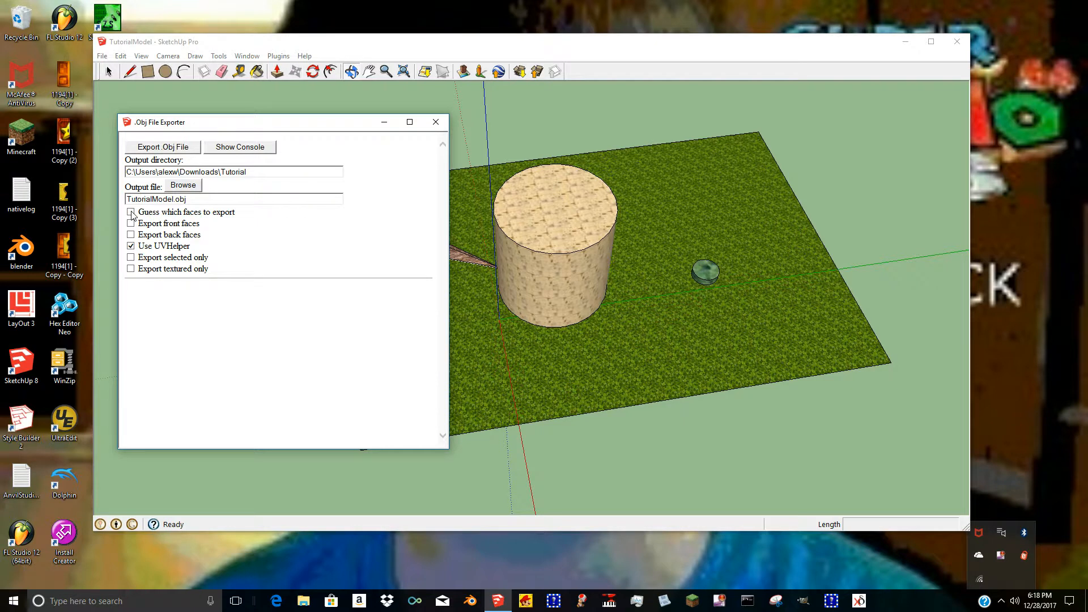
pyautogui.click(130, 224)
pyautogui.click(130, 235)
# Export the model as TutorialModel.obj to the Tutorial folder in Downloads and close both the exporter and SketchUp.
pyautogui.doubleClick(233, 172)
pyautogui.click(154, 150)
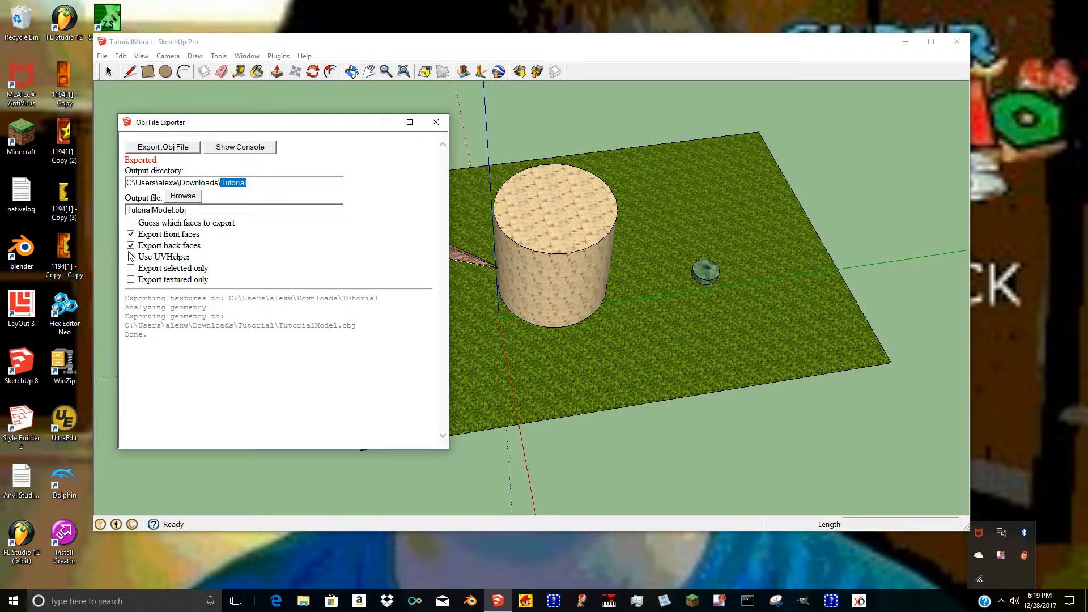
pyautogui.click(435, 122)
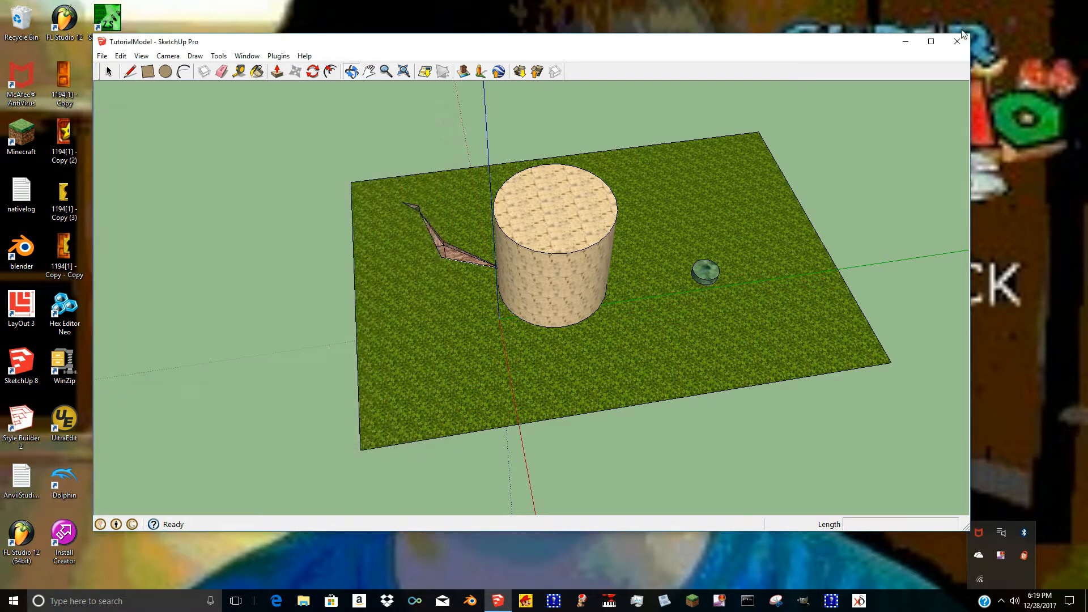
pyautogui.click(956, 41)
# Switch to File Explorer and open the Tutorial folder that contains the recent TutorialModel file.
pyautogui.click(303, 601)
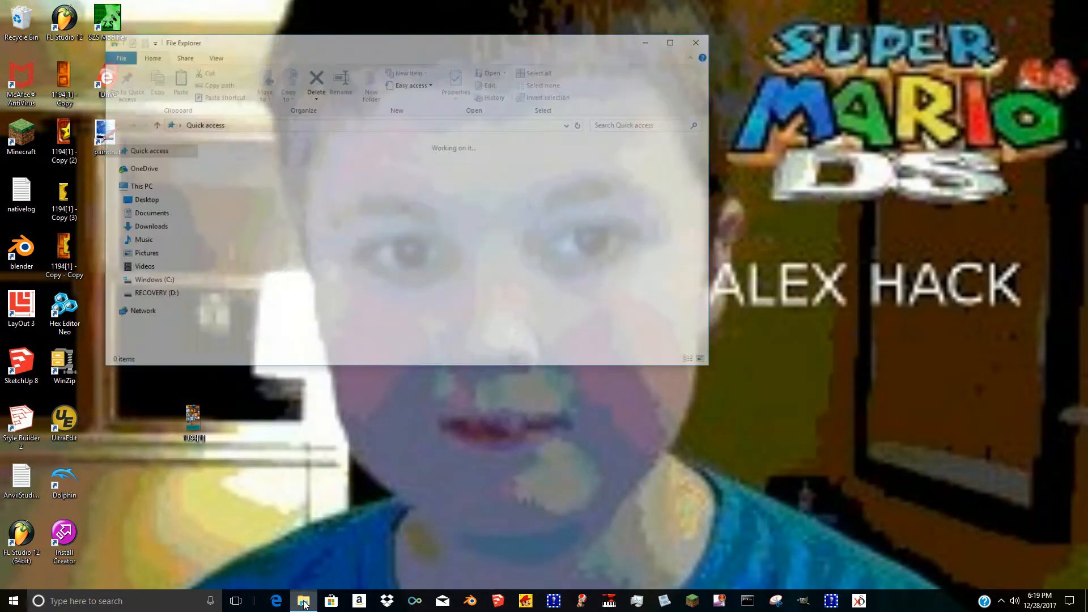
pyautogui.scroll(-2, 255, 269)
pyautogui.rightClick(255, 270)
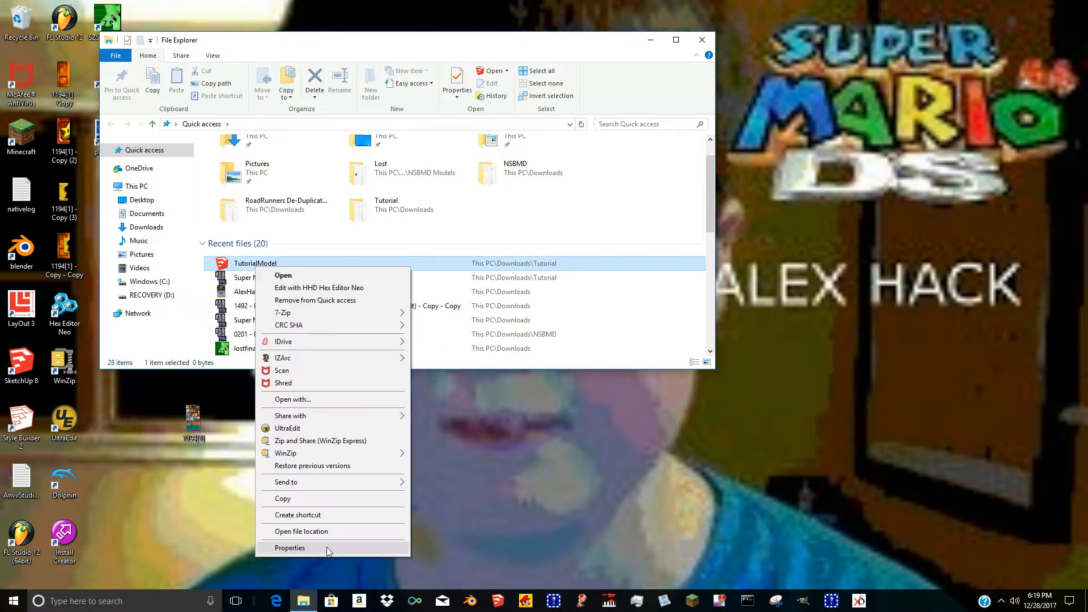
pyautogui.click(329, 532)
pyautogui.scroll(-3, 315, 336)
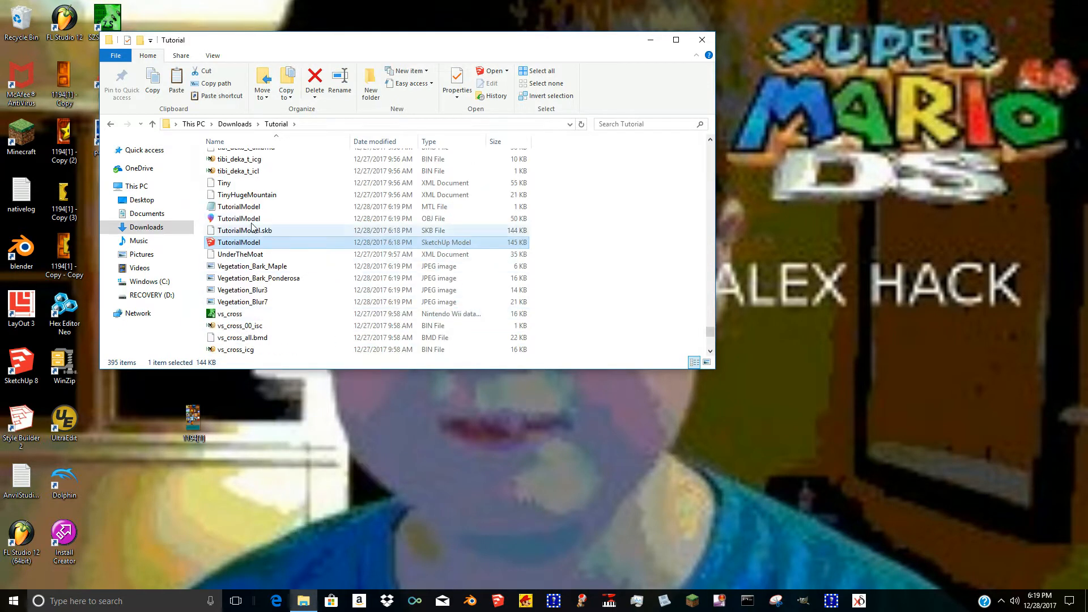
# Open the TutorialModel MTL file in Notepad and examine the texture file names its materials reference.
pyautogui.click(246, 209)
pyautogui.click(247, 218)
pyautogui.doubleClick(246, 208)
pyautogui.hotkey('ctrl', 'a')
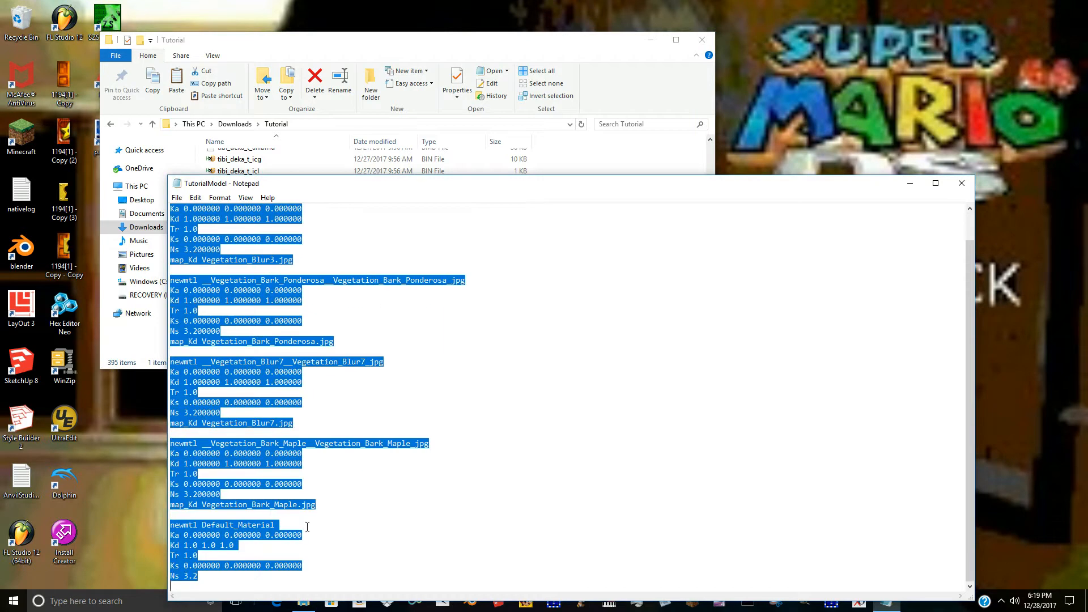
pyautogui.click(222, 575)
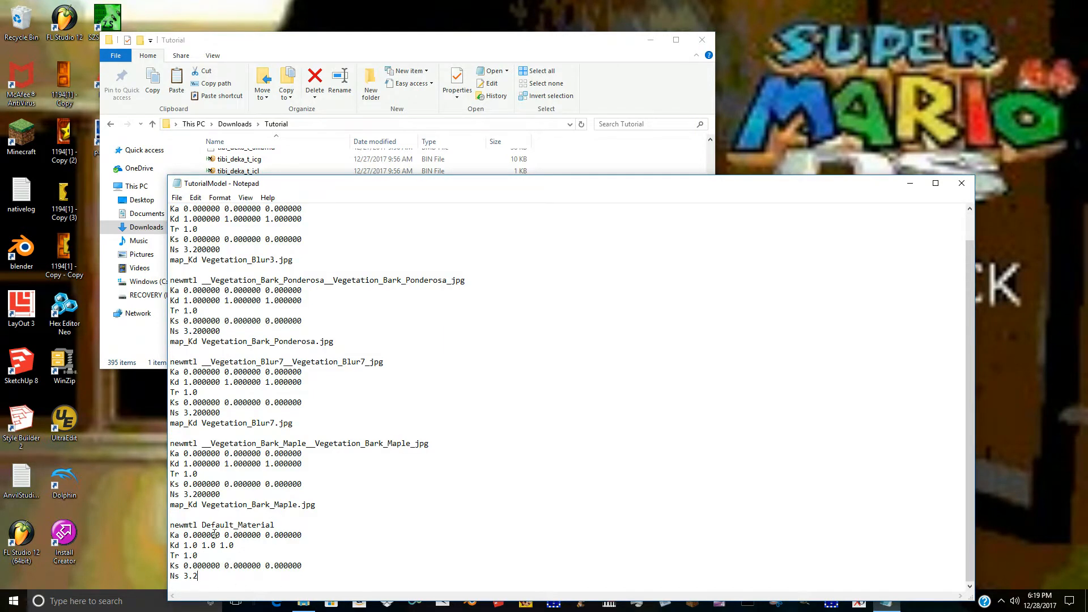
pyautogui.moveTo(337, 183); pyautogui.dragTo(464, 176)
pyautogui.scroll(1, 437, 470)
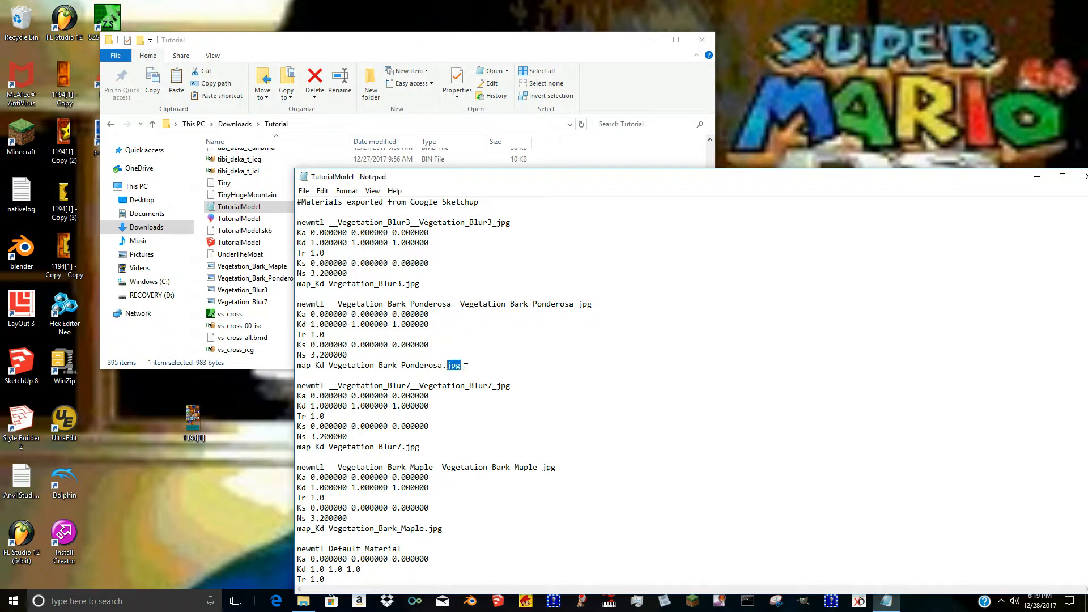
# Return to the Tutorial folder and search it for .jpg files.
pyautogui.click(452, 55)
pyautogui.scroll(5, 360, 243)
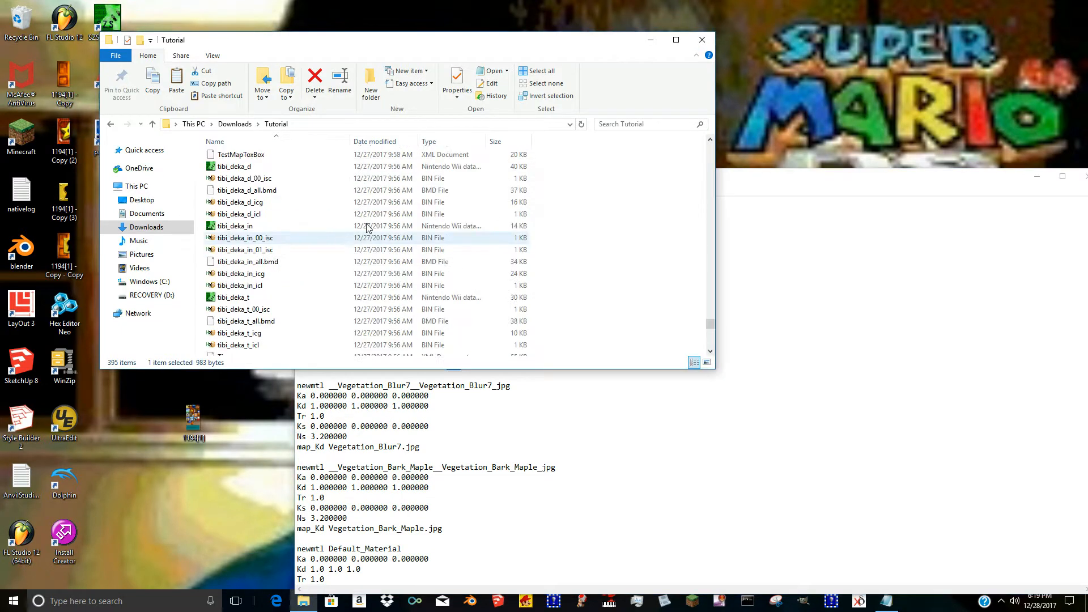
pyautogui.click(648, 123)
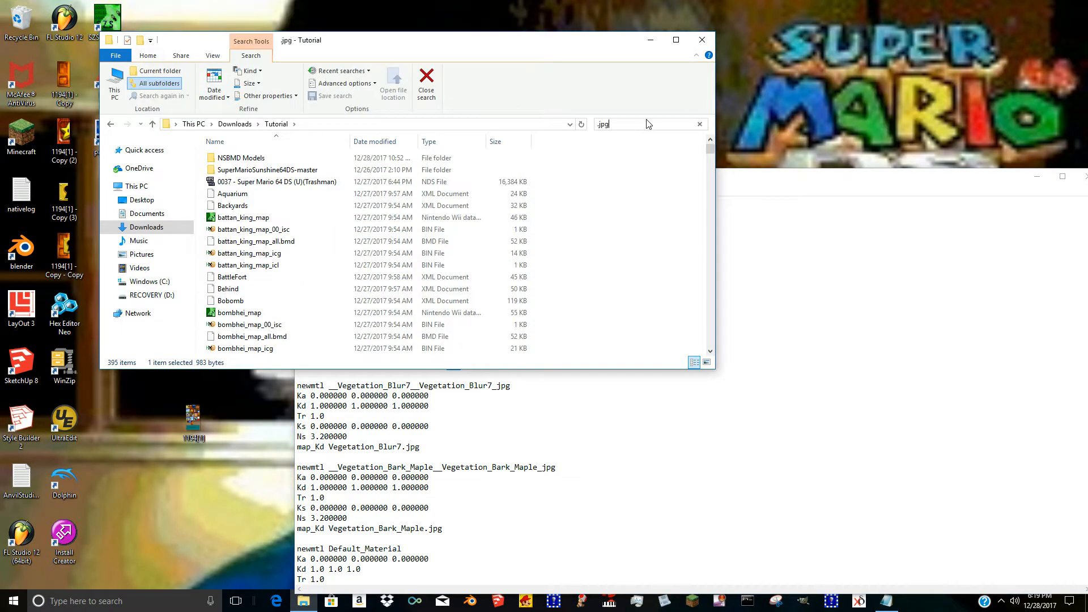
# Open Vegetation_Bark_Maple.jpg in paint.net and resize it to 16 × 32 pixels.
pyautogui.click(329, 161)
pyautogui.rightClick(330, 161)
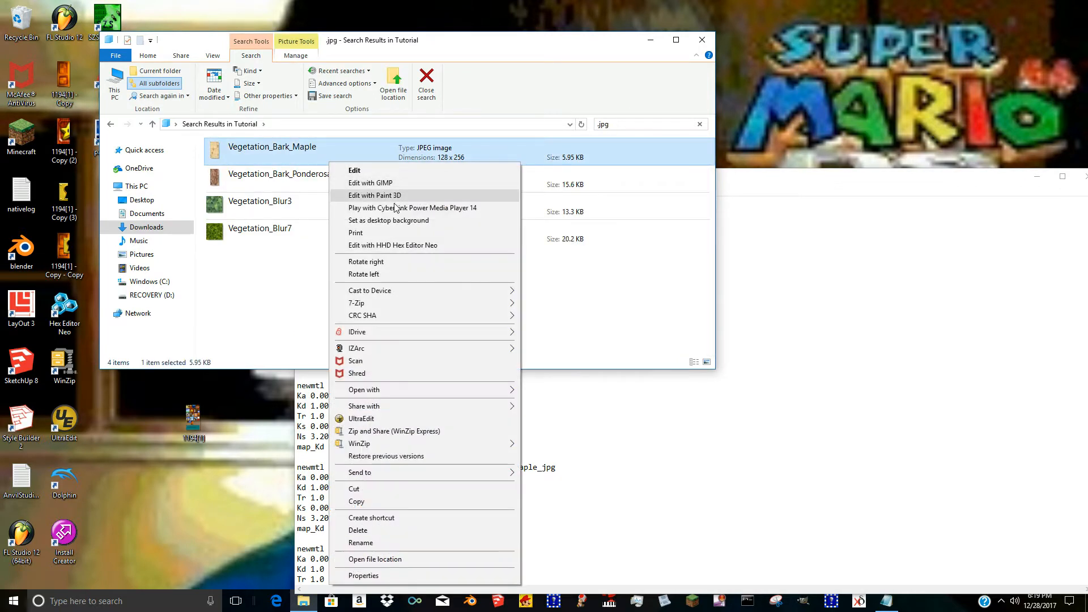
pyautogui.click(355, 170)
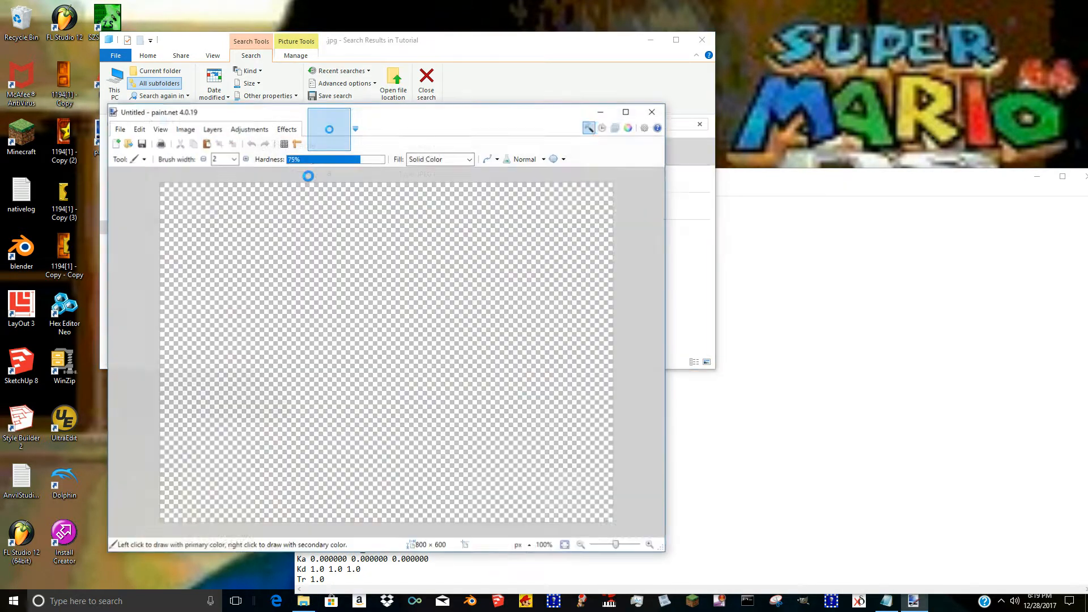
pyautogui.click(186, 129)
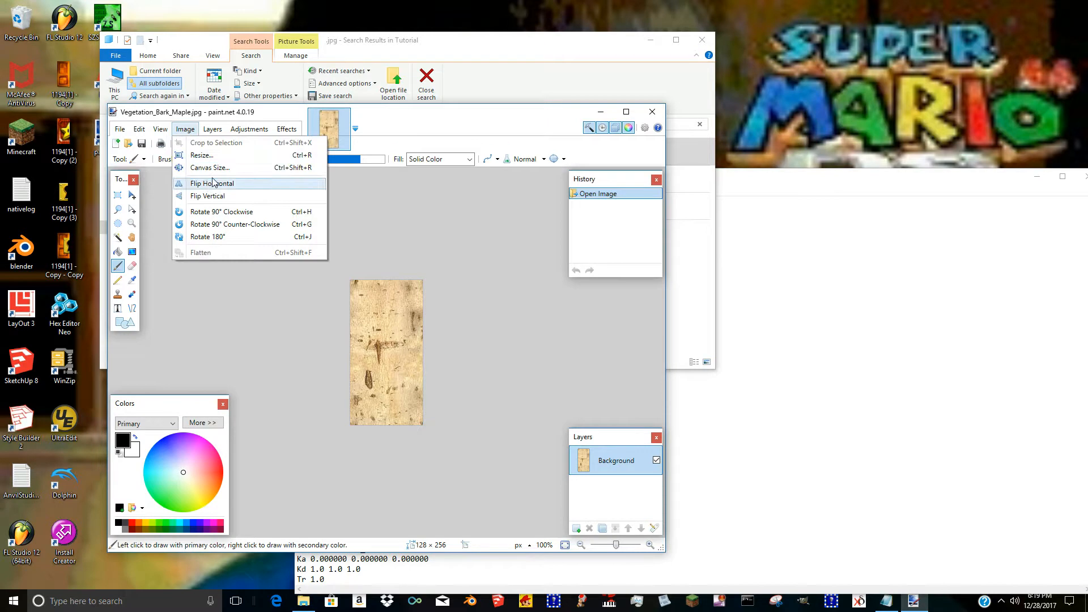
pyautogui.click(202, 155)
pyautogui.write('32')
pyautogui.click(388, 433)
# Save the resized Vegetation_Bark_Maple image over its original JPEG.
pyautogui.hotkey('ctrl', 's')
pyautogui.press('Return')
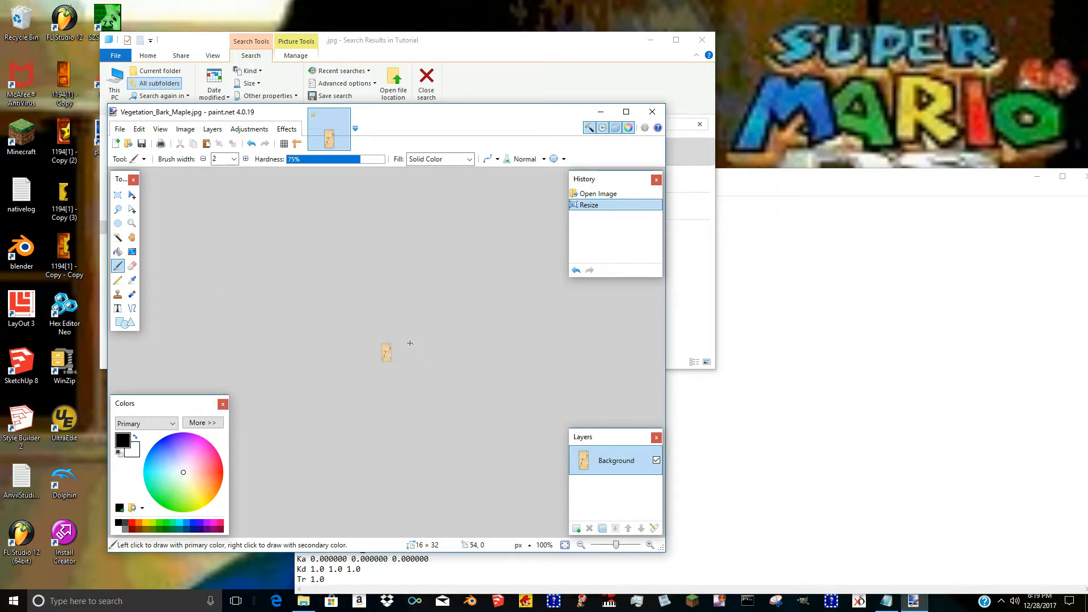
pyautogui.hotkey('ctrl', 'e')
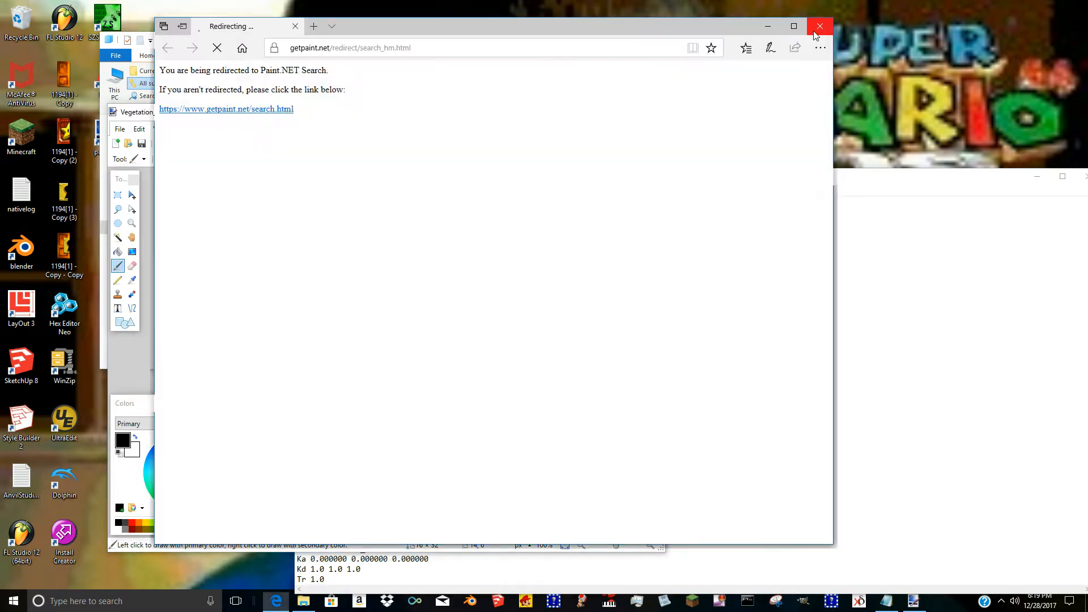
pyautogui.click(820, 27)
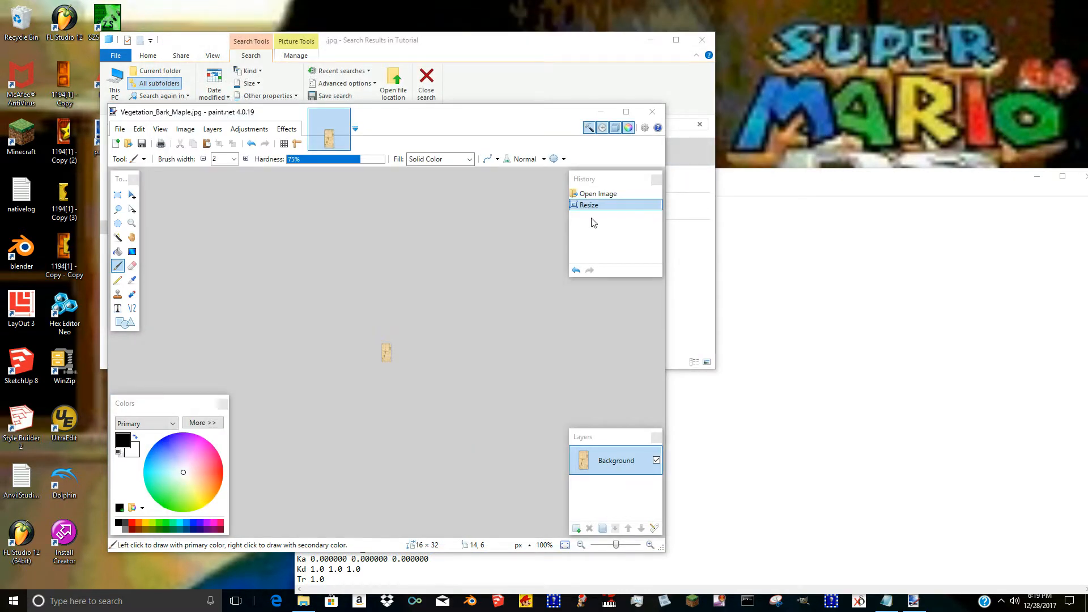
# Save a BMP copy of Vegetation_Bark_Maple in the Tutorial folder with auto-detected bit depth and close paint.net.
pyautogui.moveTo(424, 123); pyautogui.dragTo(446, 108)
pyautogui.hotkey('ctrl', 'shift', 's')
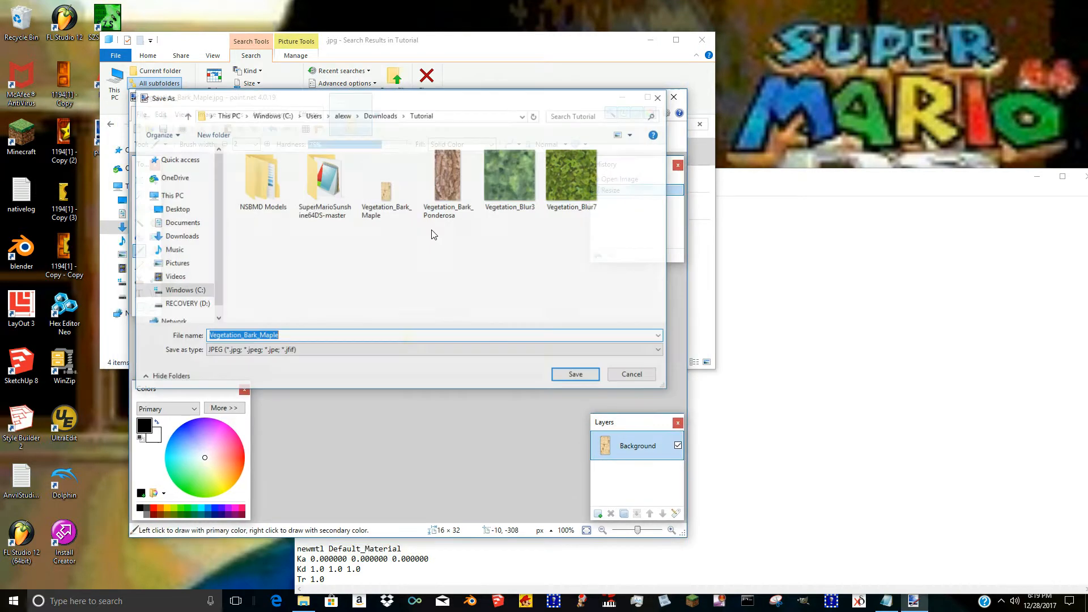
pyautogui.click(327, 352)
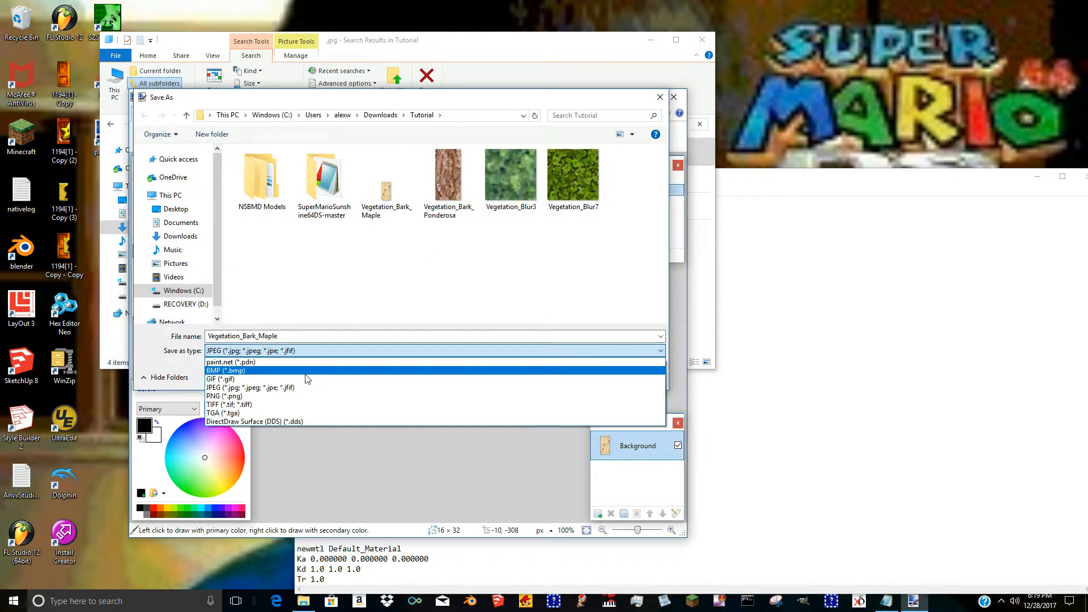
pyautogui.click(310, 370)
pyautogui.click(575, 378)
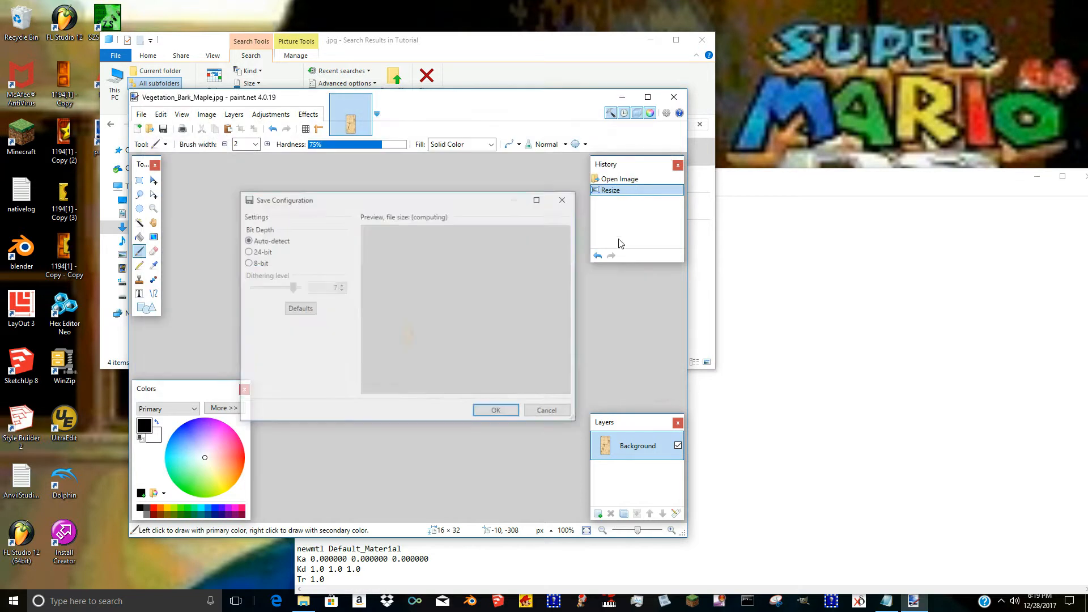
pyautogui.click(495, 410)
pyautogui.click(674, 97)
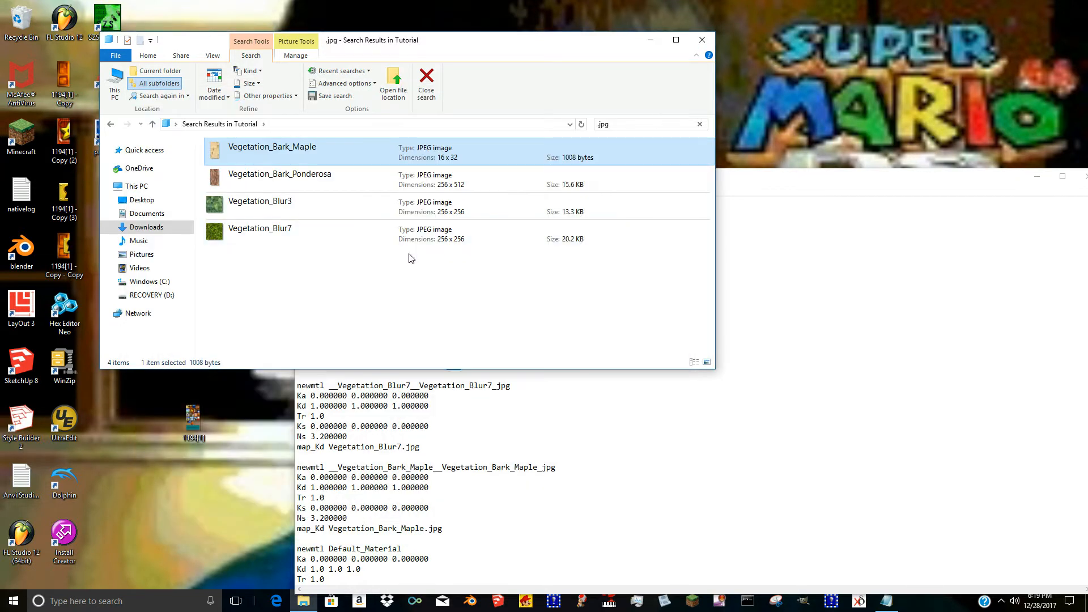
# Open Vegetation_Bark_Ponderosa.jpg in paint.net and resize it to 16 × 32 pixels.
pyautogui.rightClick(322, 186)
pyautogui.rightClick(311, 170)
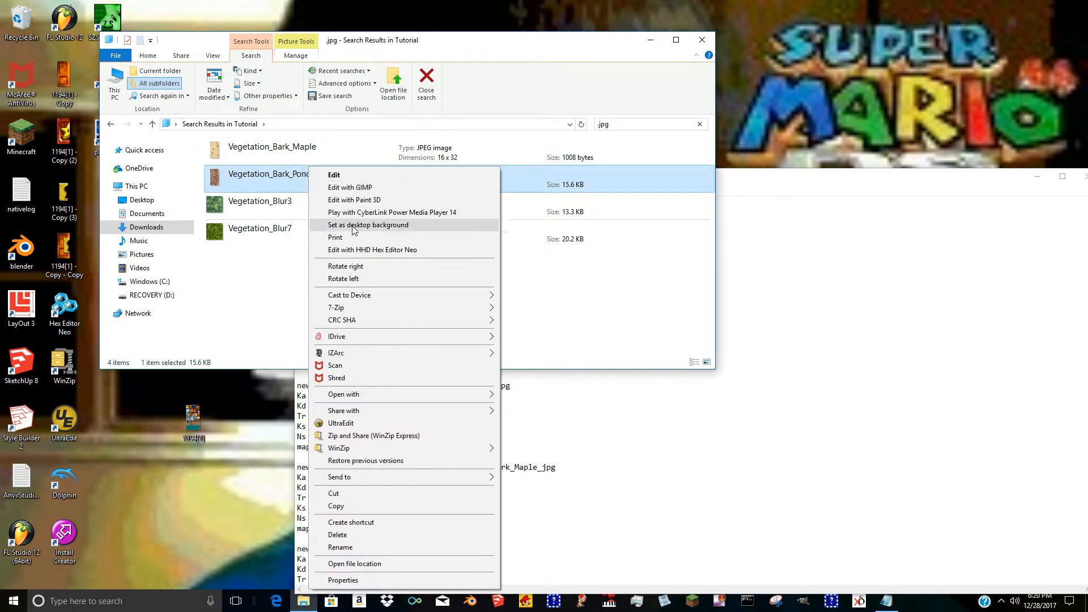
pyautogui.click(359, 176)
pyautogui.click(207, 114)
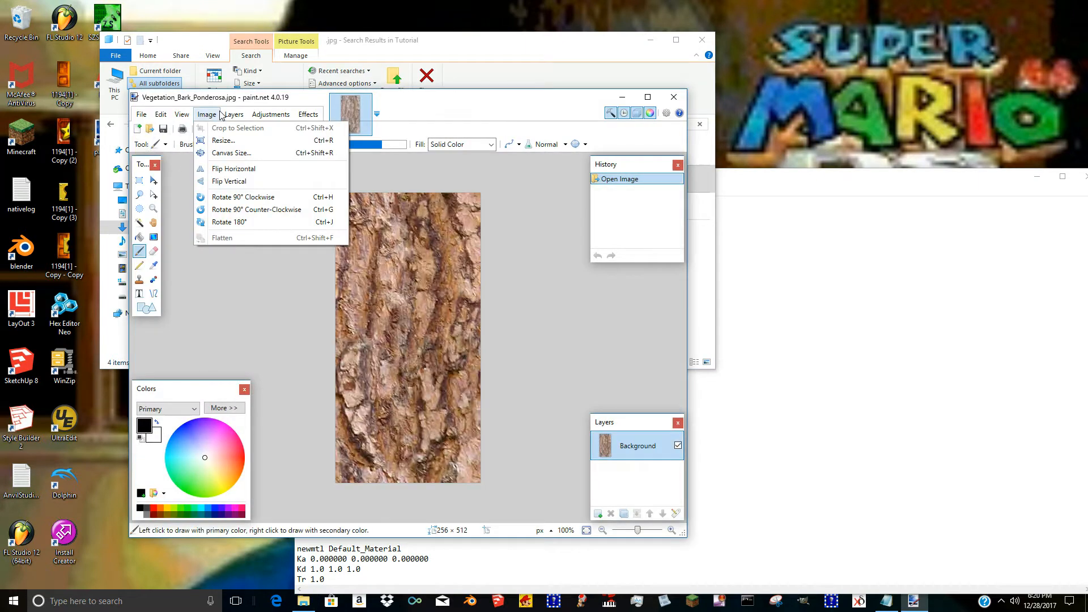
pyautogui.click(224, 141)
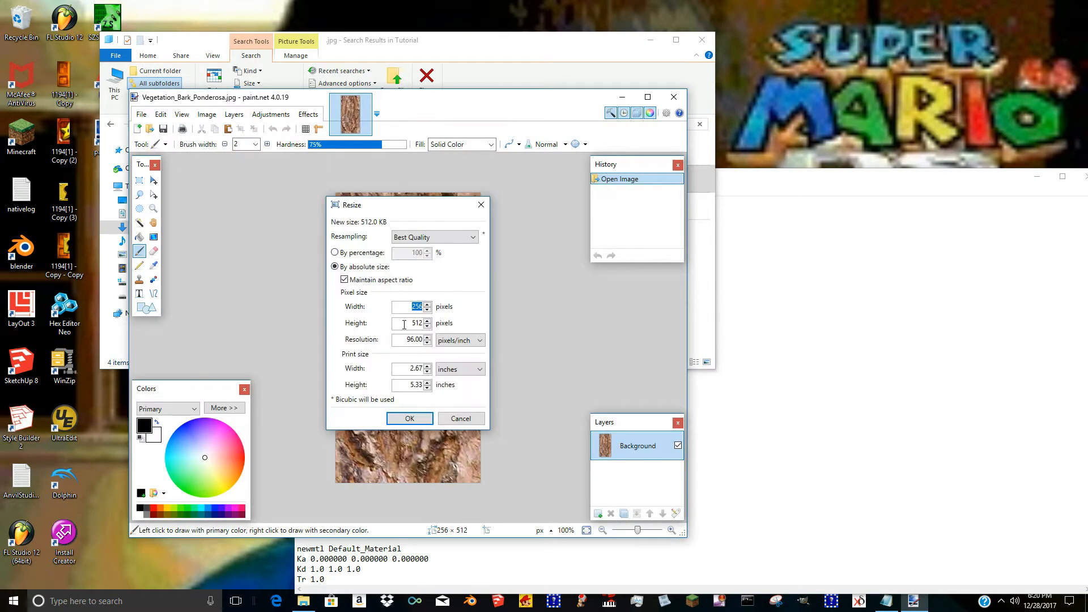
pyautogui.write('2')
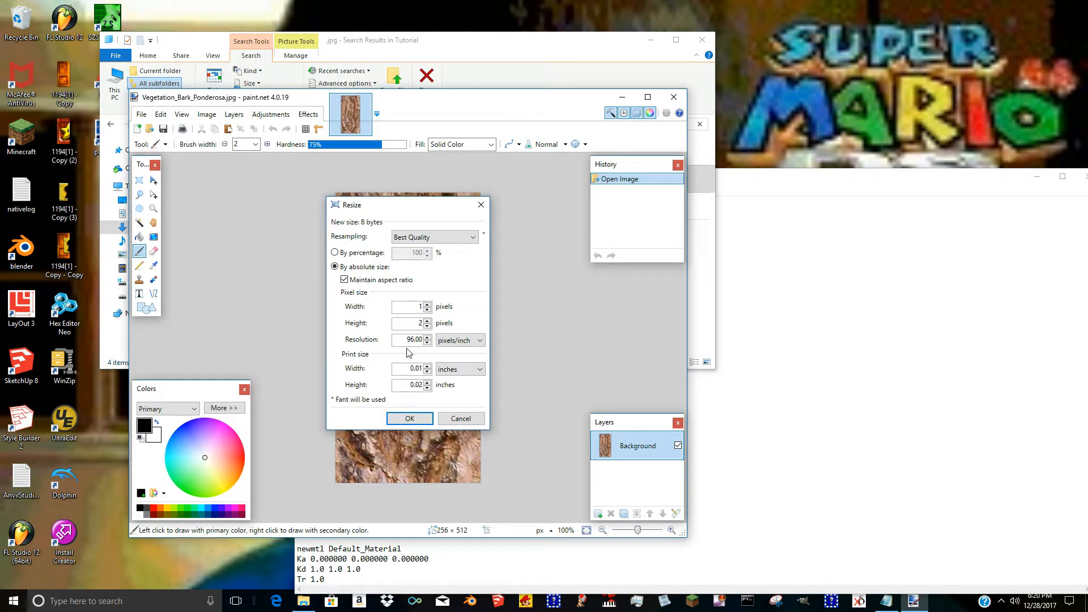
pyautogui.click(419, 419)
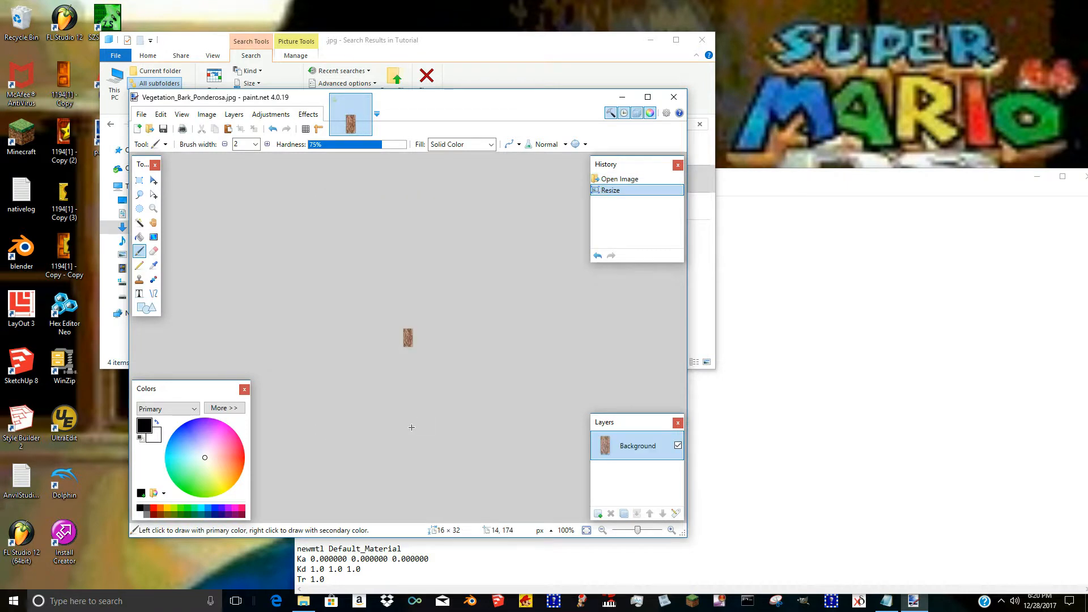
# Save Vegetation_Bark_Ponderosa as a BMP in the Tutorial folder and close paint.net.
pyautogui.hotkey('ctrl', 'shift', 's')
pyautogui.click(313, 351)
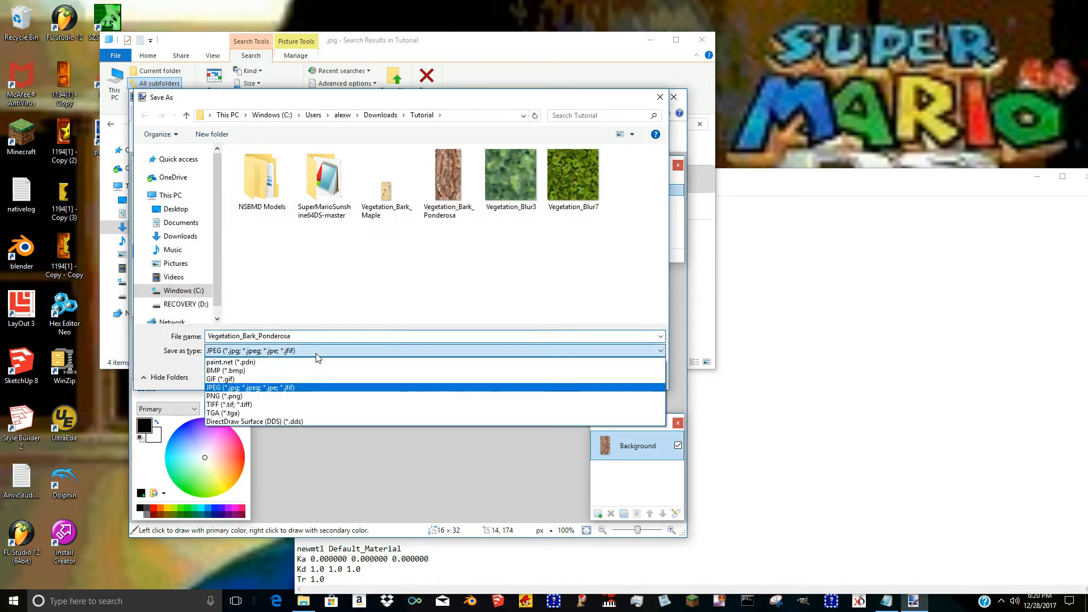
pyautogui.click(295, 370)
pyautogui.click(573, 374)
pyautogui.click(492, 411)
pyautogui.click(673, 96)
# Open Vegetation_Blur3.jpg in paint.net and resize it to 32 × 32 pixels.
pyautogui.rightClick(292, 206)
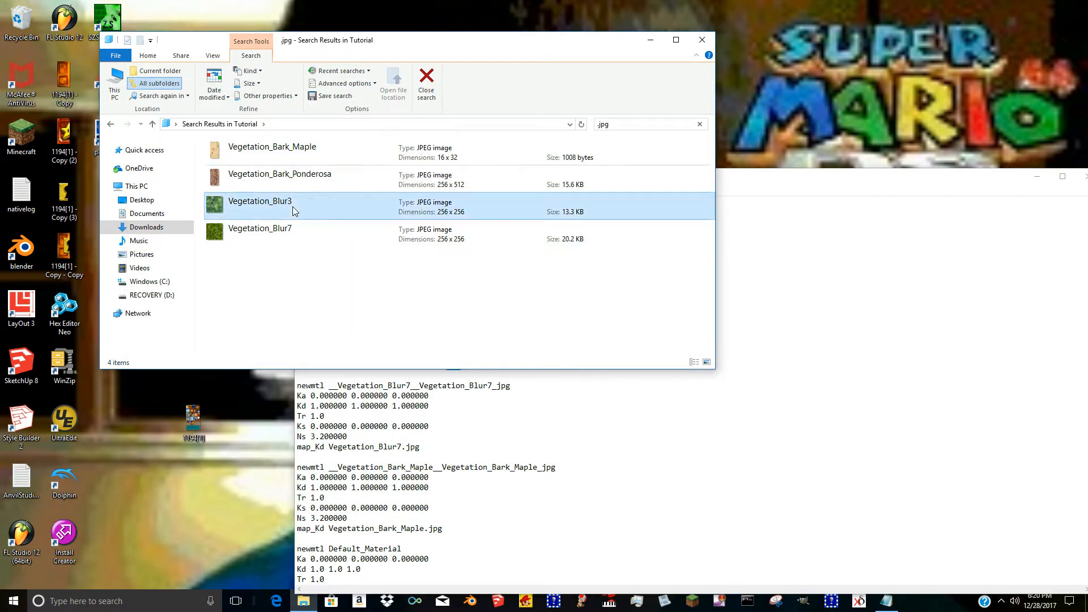
pyautogui.click(317, 175)
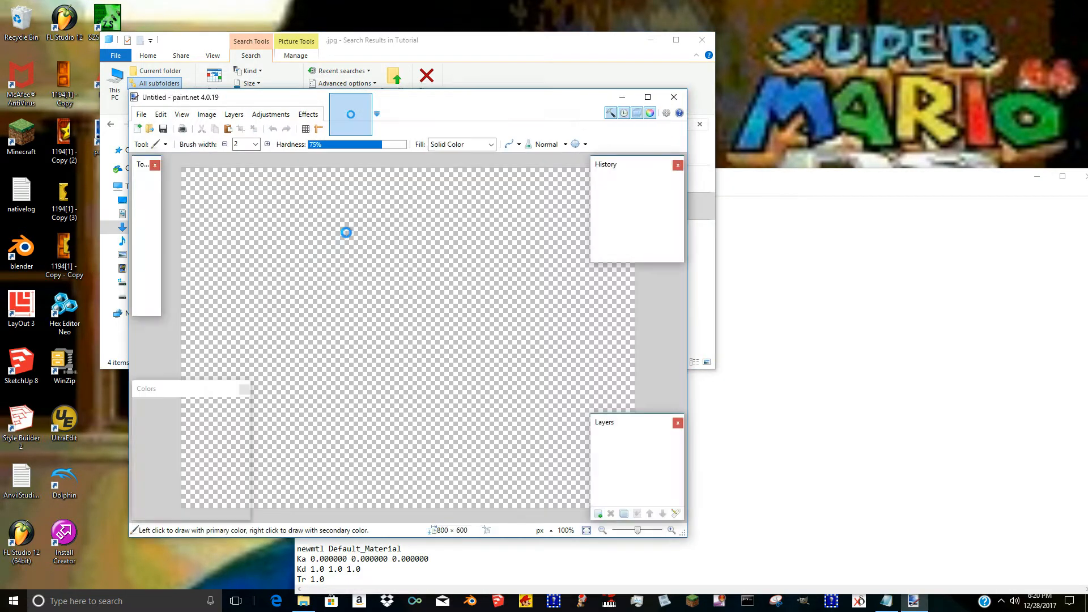
pyautogui.click(207, 114)
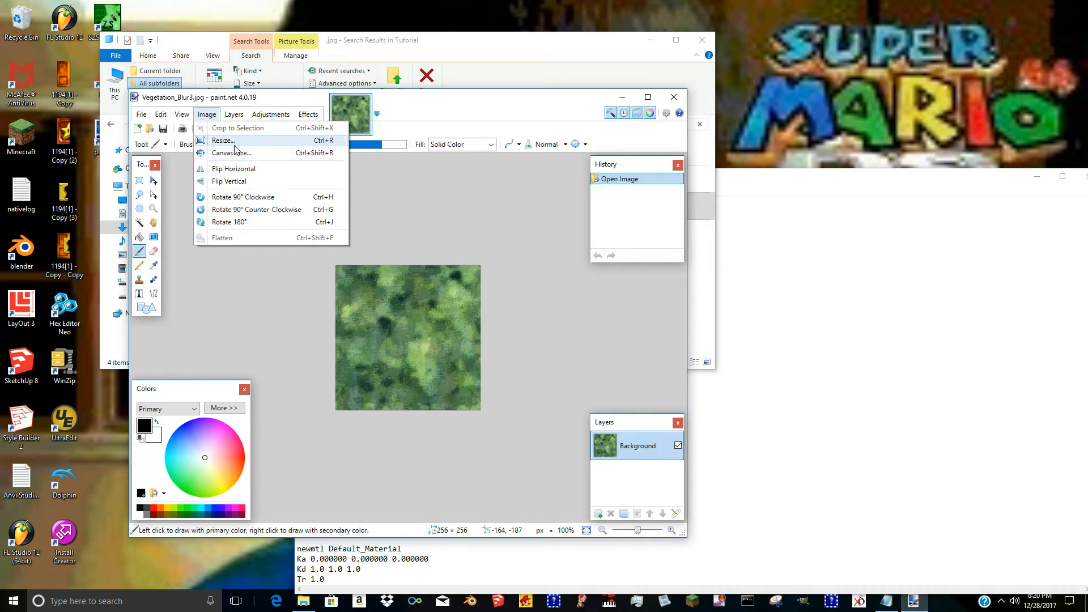
pyautogui.click(223, 141)
pyautogui.write('32')
pyautogui.click(425, 419)
# Save Vegetation_Blur3 as a BMP in the Tutorial folder and close paint.net.
pyautogui.hotkey('ctrl', 'shift', 's')
pyautogui.click(362, 352)
pyautogui.click(363, 364)
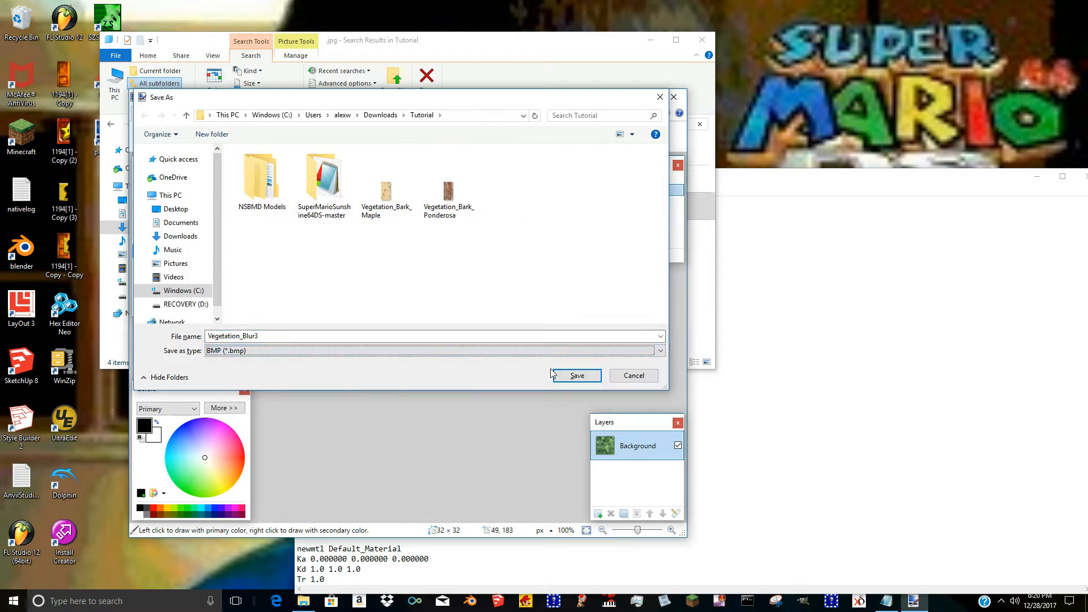
pyautogui.click(577, 375)
pyautogui.click(497, 414)
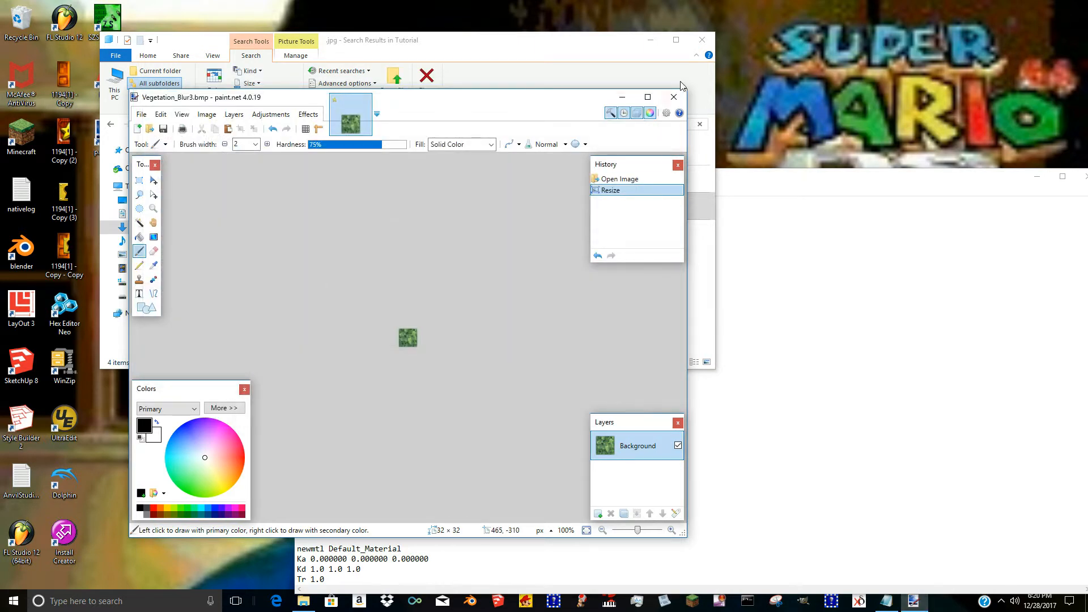
pyautogui.click(674, 97)
# Open Vegetation_Blur7.jpg in paint.net and resize it to 32 × 32 pixels.
pyautogui.click(322, 229)
pyautogui.rightClick(322, 229)
pyautogui.click(351, 174)
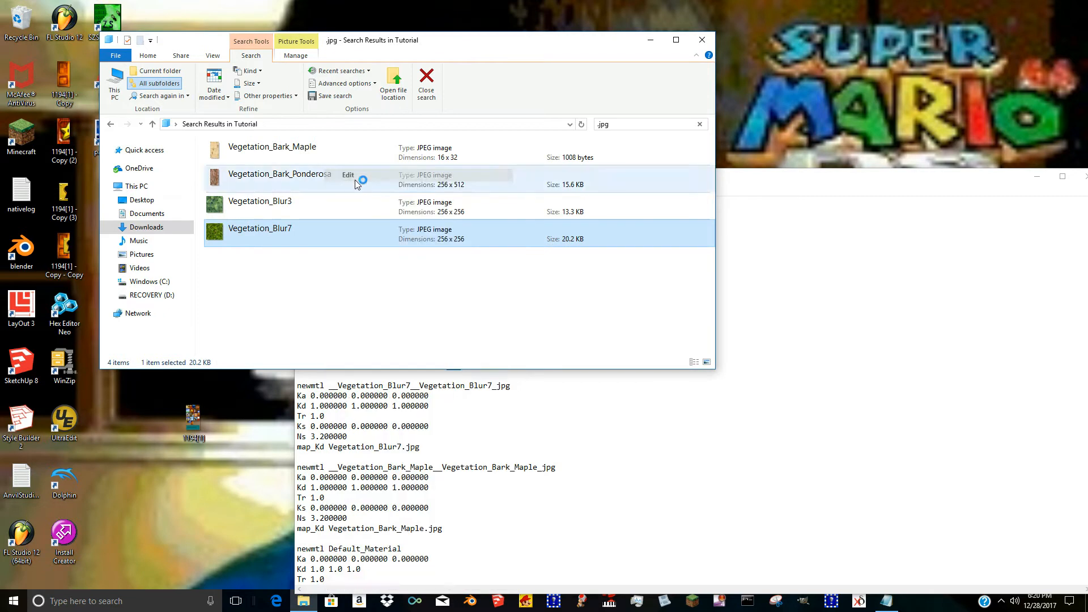
pyautogui.click(218, 115)
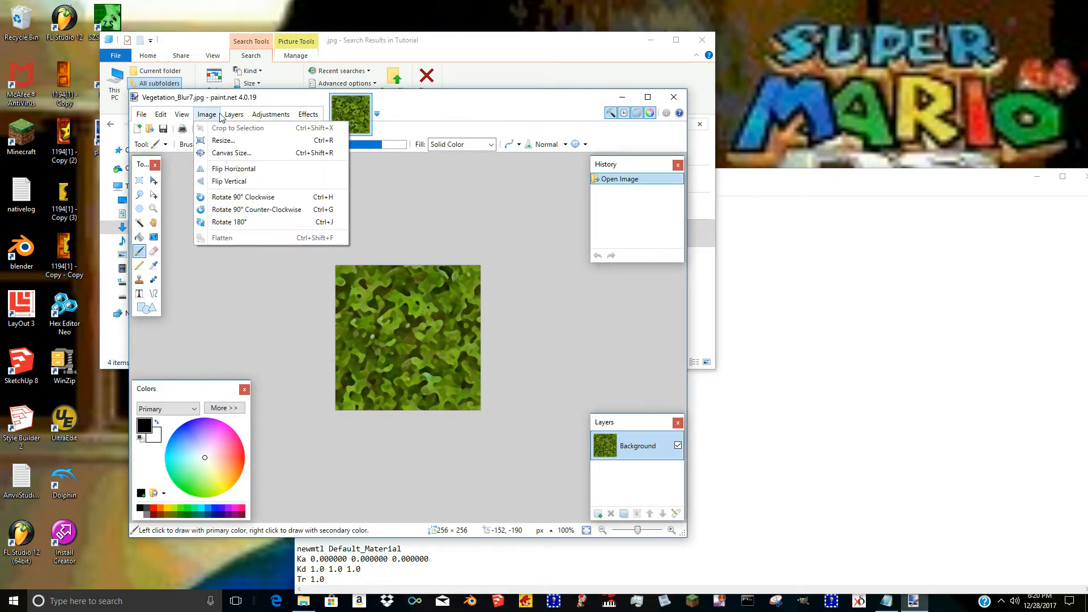
pyautogui.click(224, 140)
pyautogui.write('32')
pyautogui.click(424, 418)
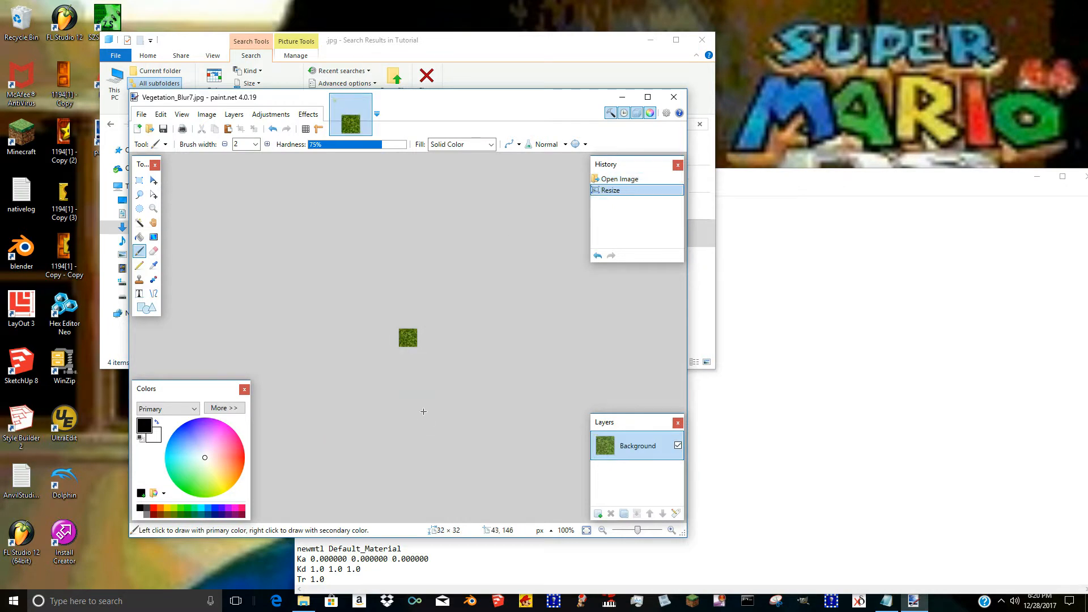
# Save Vegetation_Blur7 as a BMP in the Tutorial folder with auto-detected bit depth and close paint.net.
pyautogui.hotkey('ctrl', 'shift', 's')
pyautogui.click(330, 351)
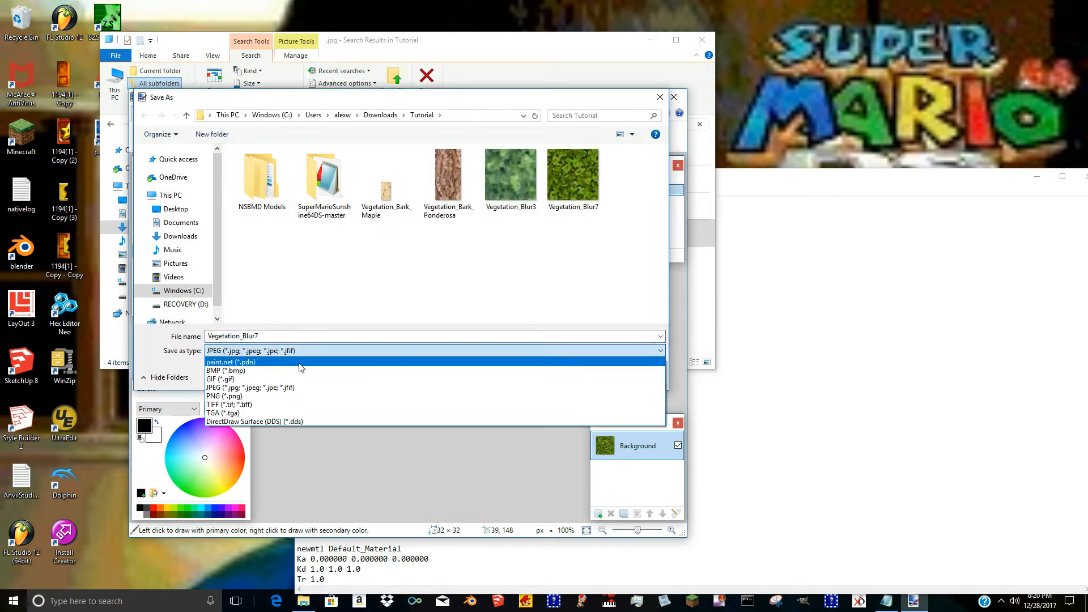
pyautogui.click(249, 362)
pyautogui.click(577, 375)
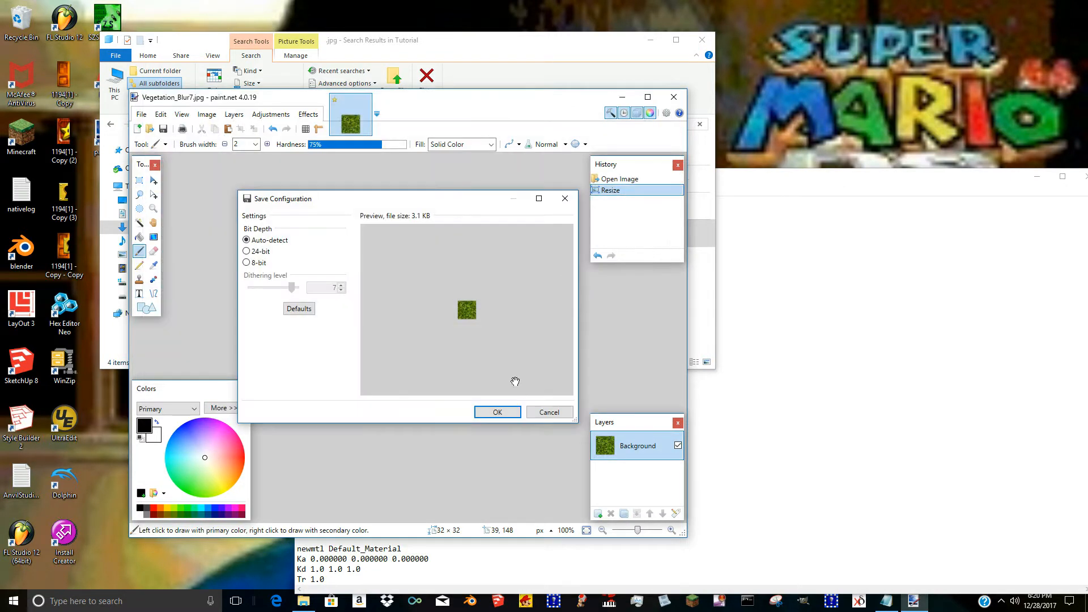
pyautogui.click(509, 408)
pyautogui.click(674, 97)
# Switch to the TutorialModel material file in Notepad and replace every "jpg" with "bmp".
pyautogui.click(848, 308)
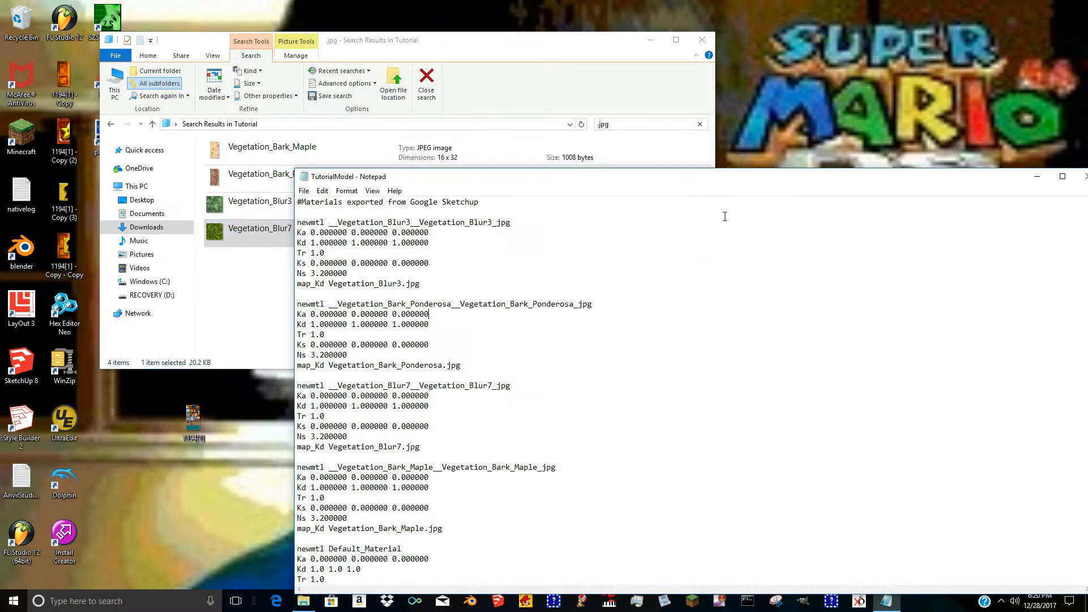
pyautogui.moveTo(560, 183); pyautogui.dragTo(477, 54)
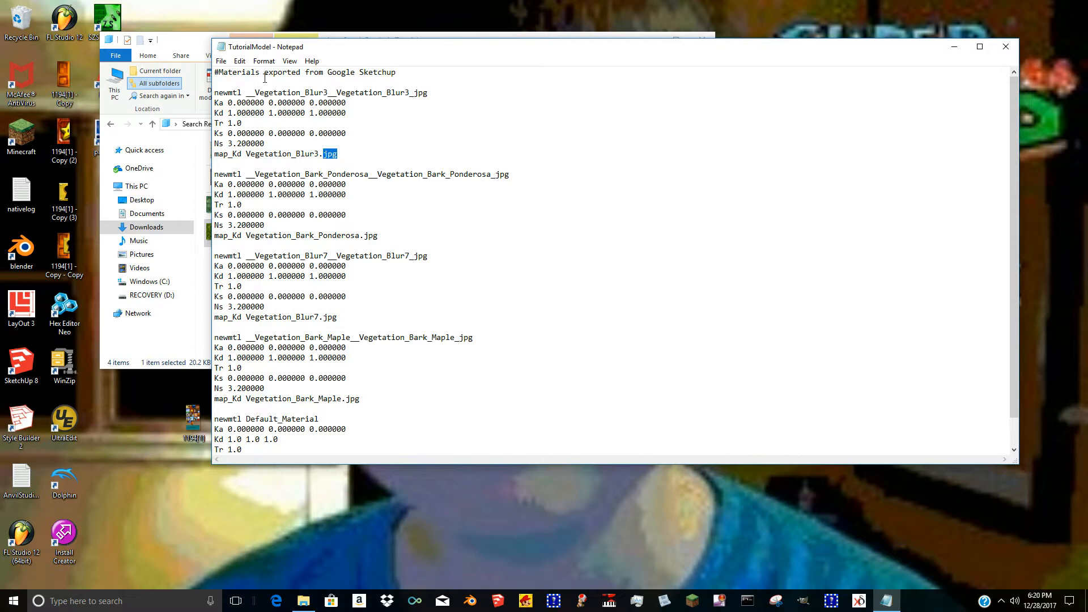
pyautogui.moveTo(341, 154); pyautogui.dragTo(329, 152)
pyautogui.click(240, 61)
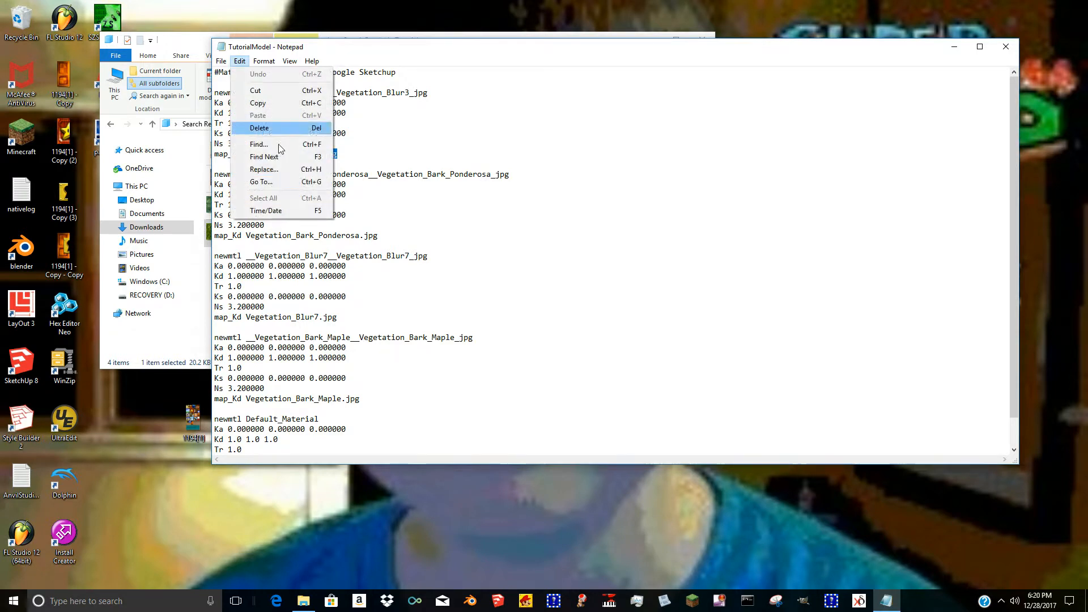
pyautogui.click(264, 168)
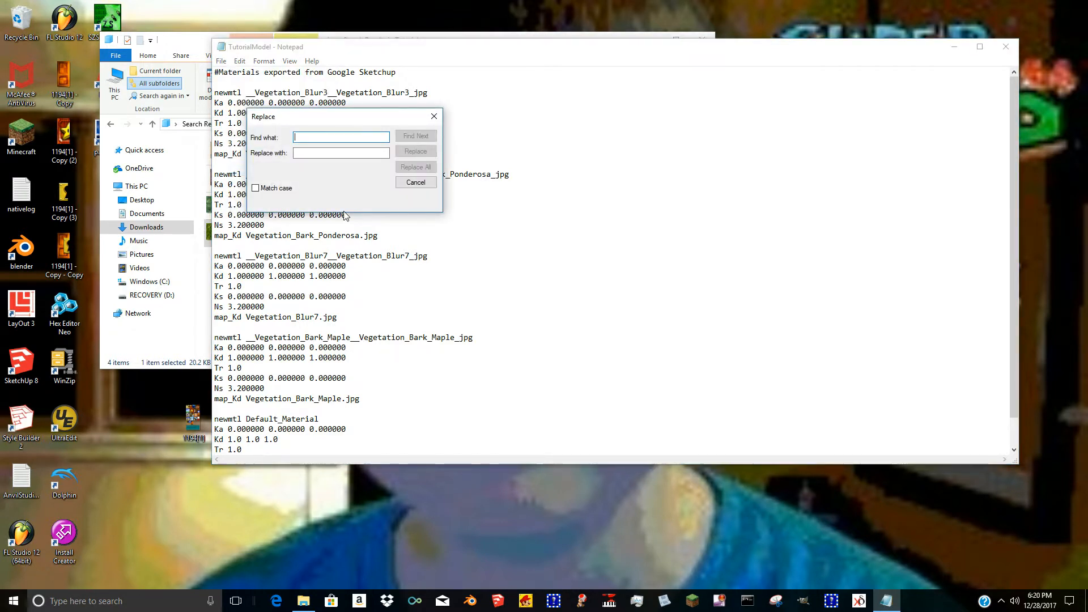
pyautogui.write('.jp')
pyautogui.moveTo(414, 92); pyautogui.dragTo(430, 92)
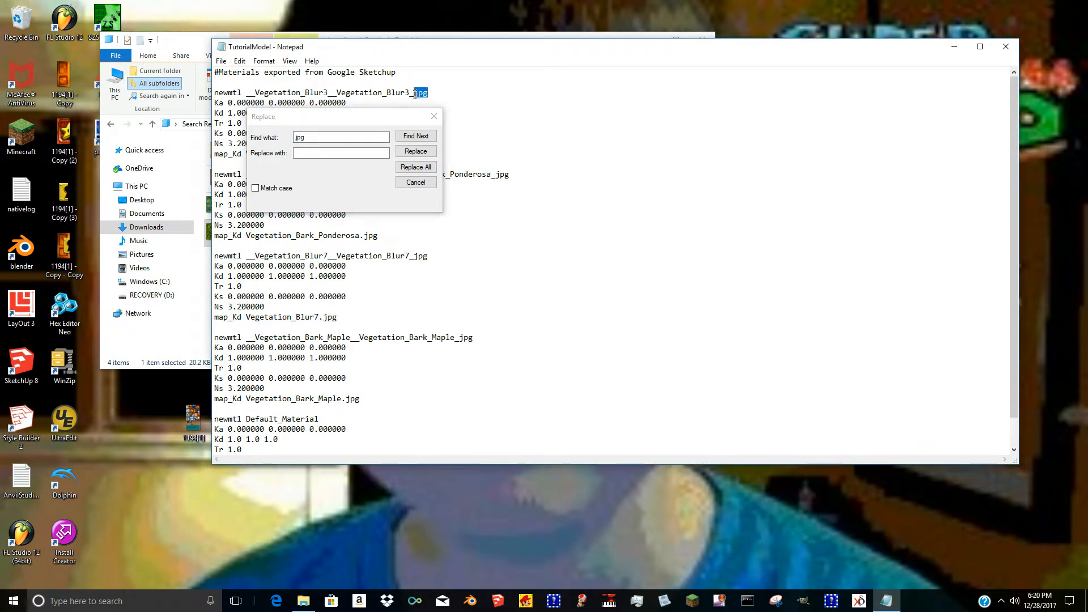
pyautogui.click(335, 154)
pyautogui.write('.bmp')
pyautogui.hotkey('shift', 'Tab')
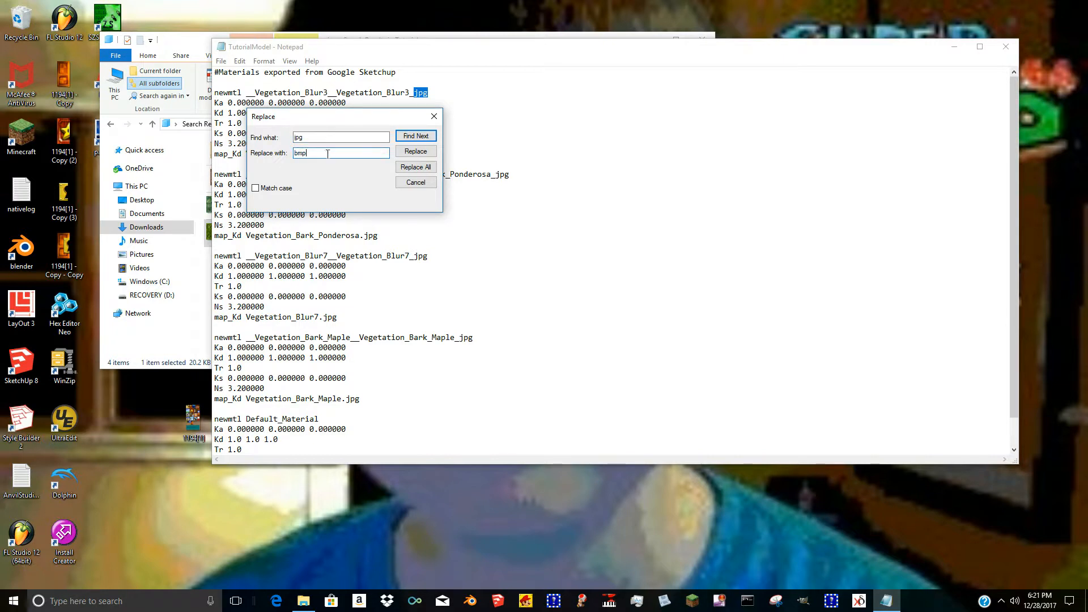
pyautogui.click(429, 168)
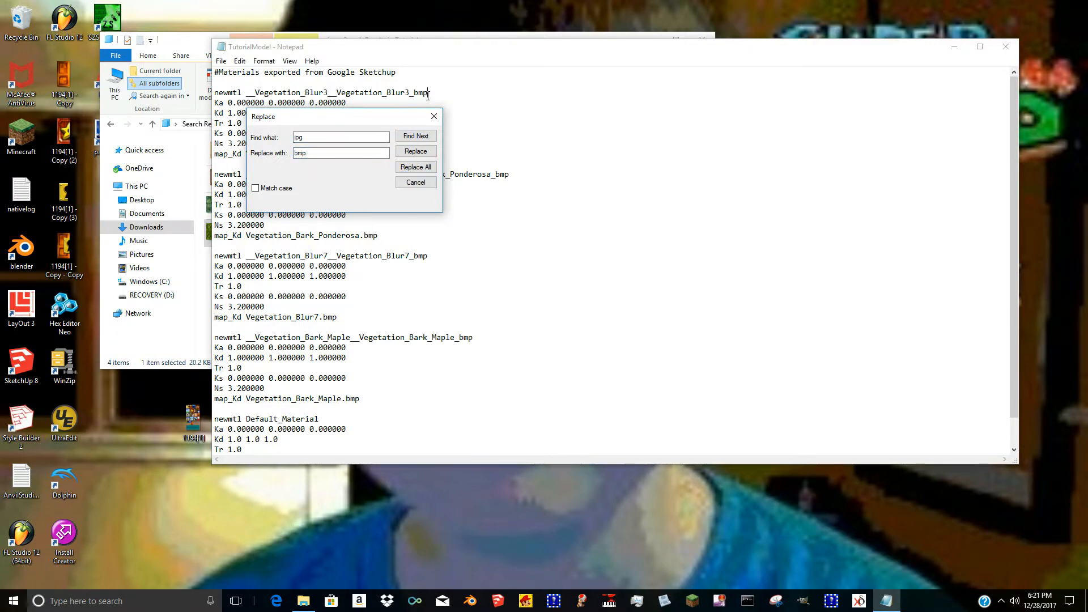
# Close the Replace dialog and undo the replacement of "jpg" in the material file.
pyautogui.click(432, 118)
pyautogui.hotkey('ctrl', 'z')
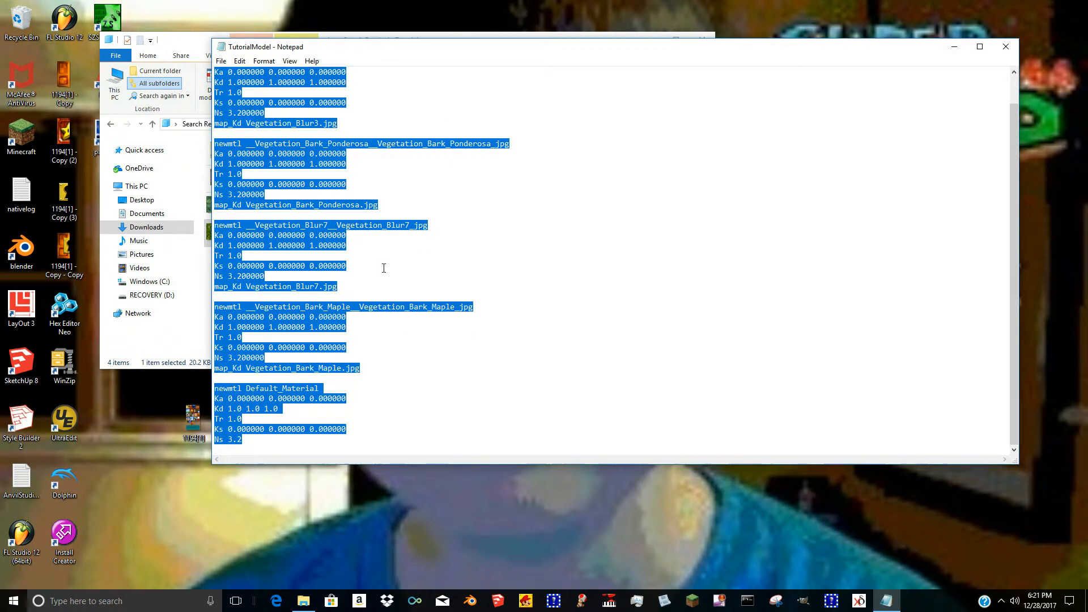
pyautogui.hotkey('ctrl', 'z')
pyautogui.scroll(1, 349, 162)
# Replace every ".jpg" with ".bmp" in the TutorialModel material file, then save and close it.
pyautogui.click(344, 154)
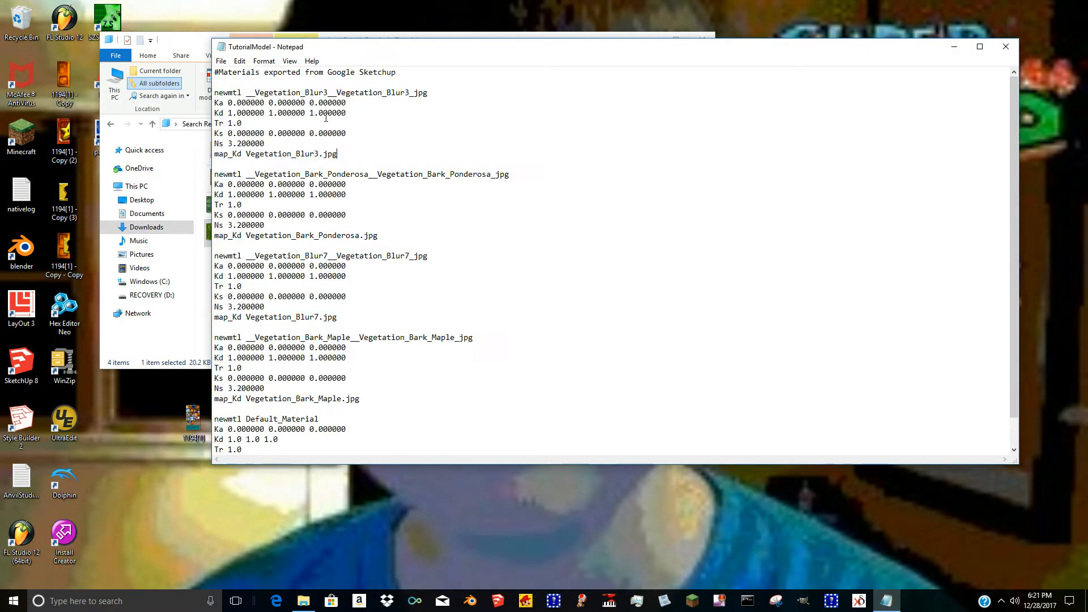
pyautogui.click(239, 61)
pyautogui.click(298, 170)
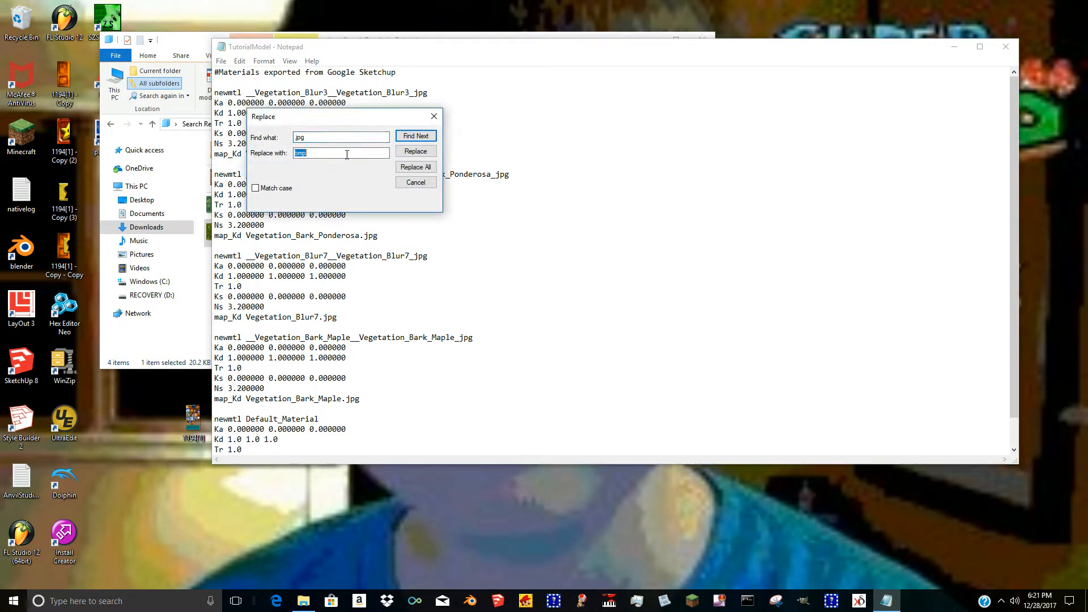
pyautogui.moveTo(369, 116); pyautogui.dragTo(472, 189)
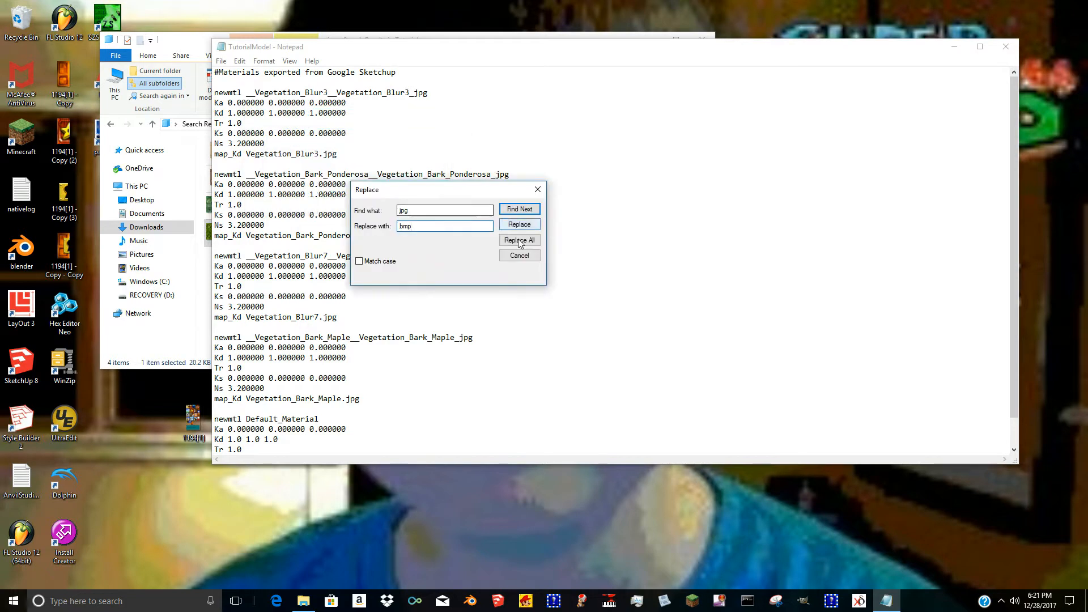
pyautogui.click(538, 190)
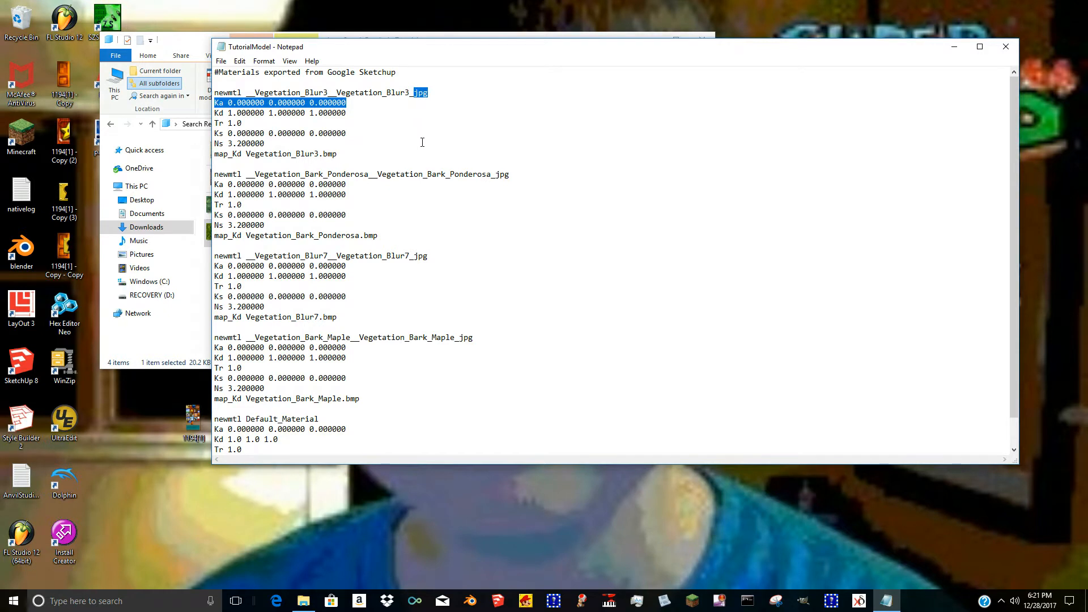
pyautogui.click(1010, 50)
# Open the Super Mario 64 DS Tutorial ROM in SM64DS Editor and open the Bob-Omb Battlefield level for editing.
pyautogui.click(555, 600)
pyautogui.click(338, 67)
pyautogui.click(830, 600)
pyautogui.click(111, 98)
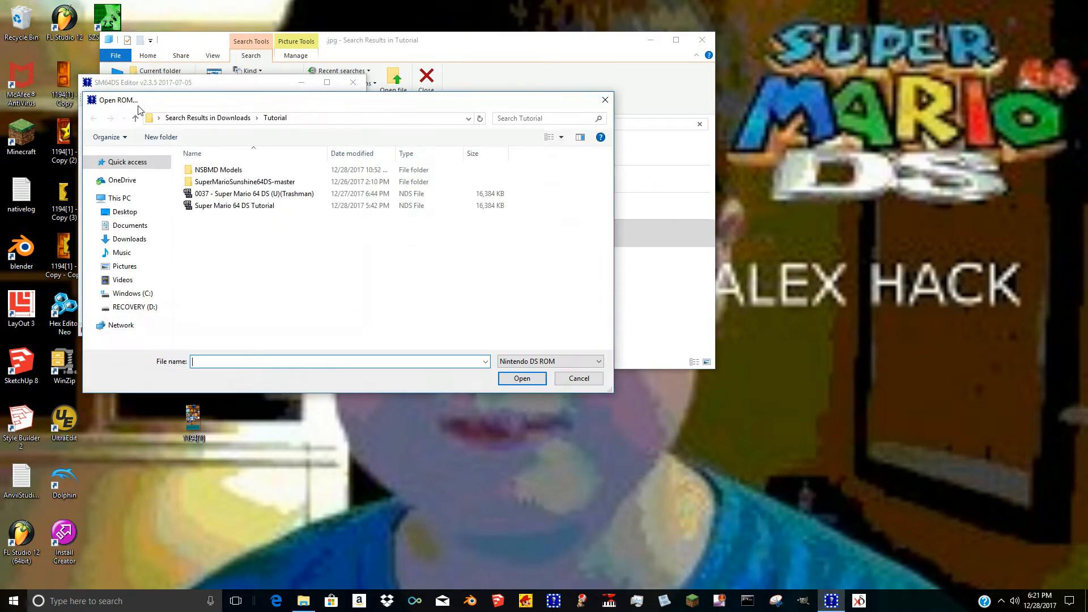
pyautogui.doubleClick(266, 205)
pyautogui.click(142, 170)
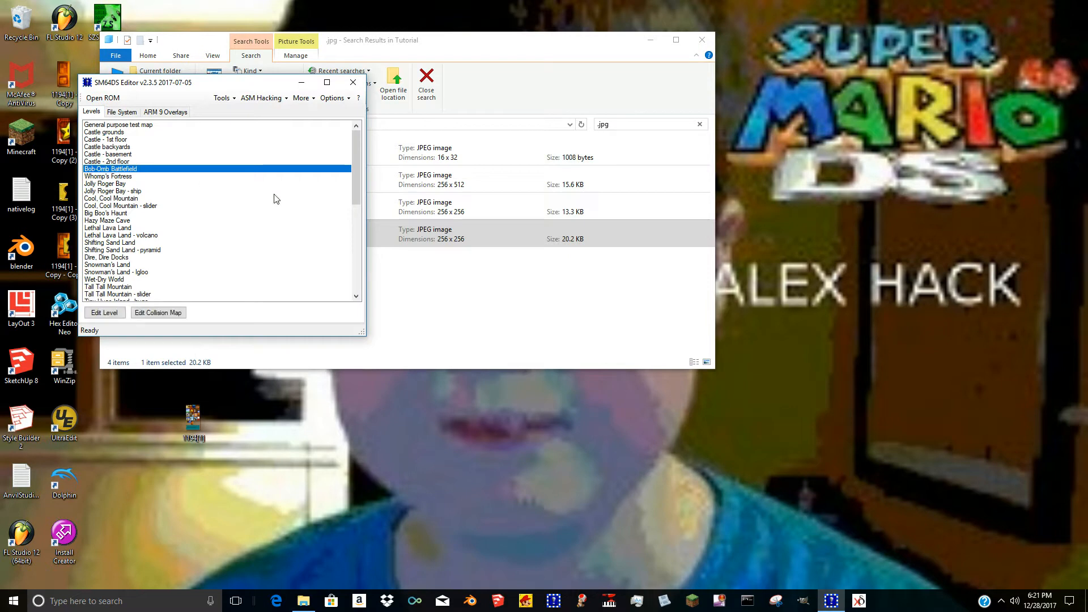
pyautogui.moveTo(322, 196); pyautogui.dragTo(534, 319)
pyautogui.moveTo(362, 187); pyautogui.dragTo(408, 170)
pyautogui.moveTo(439, 277); pyautogui.dragTo(437, 220)
# Remove all objects and all warps from Bob-Omb Battlefield and save the level.
pyautogui.click(210, 129)
pyautogui.click(379, 112)
pyautogui.click(201, 126)
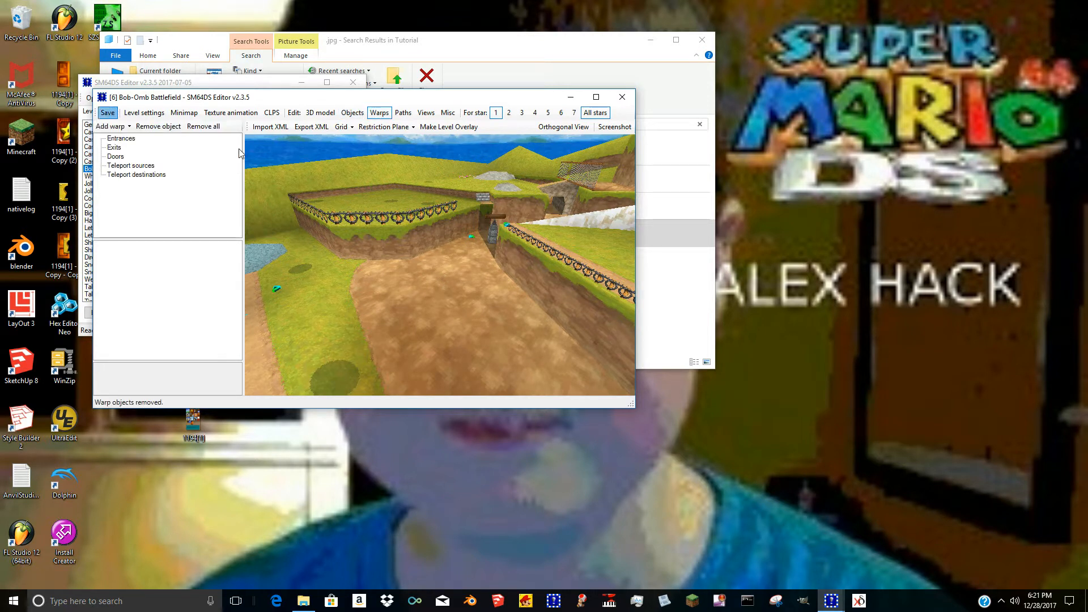
pyautogui.click(108, 112)
# Add an entrance warp on the level's ground and save the changes.
pyautogui.click(577, 327)
pyautogui.moveTo(552, 275); pyautogui.dragTo(577, 194, button='right')
pyautogui.click(110, 127)
pyautogui.click(122, 138)
pyautogui.click(428, 237)
pyautogui.click(578, 194)
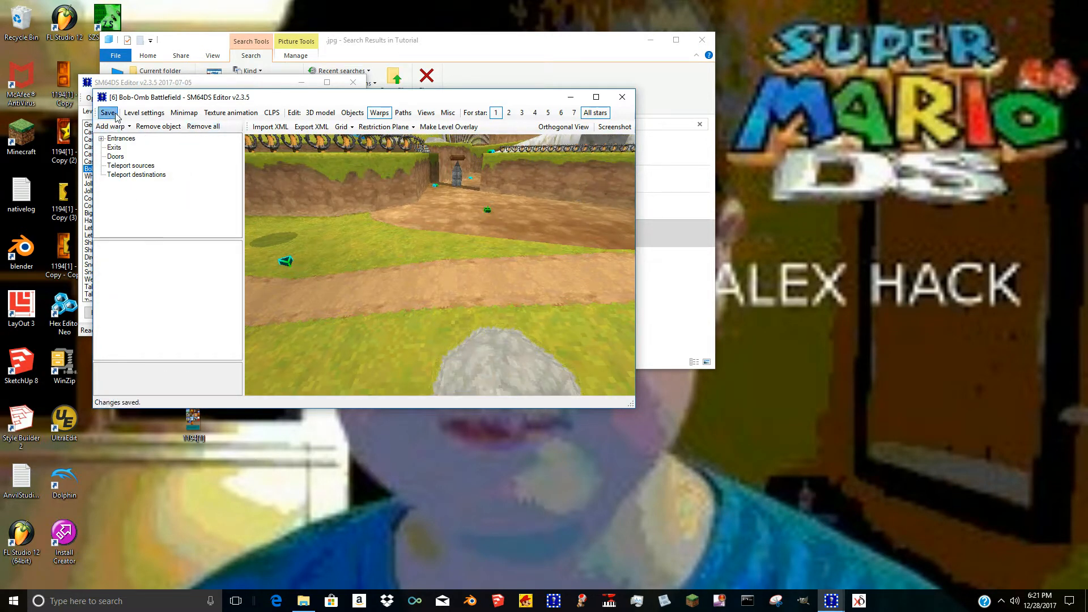
# Remove all paths from the level and save the changes.
pyautogui.click(404, 114)
pyautogui.click(175, 127)
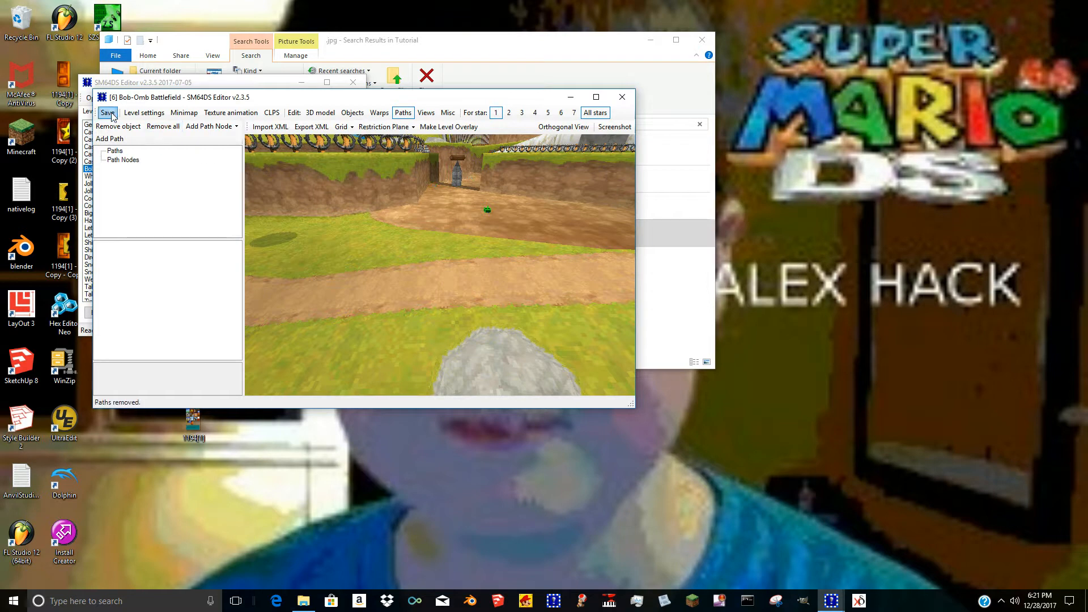
pyautogui.click(426, 113)
pyautogui.click(116, 117)
# Start a level model import and load TutorialModel.obj as the external model.
pyautogui.click(320, 113)
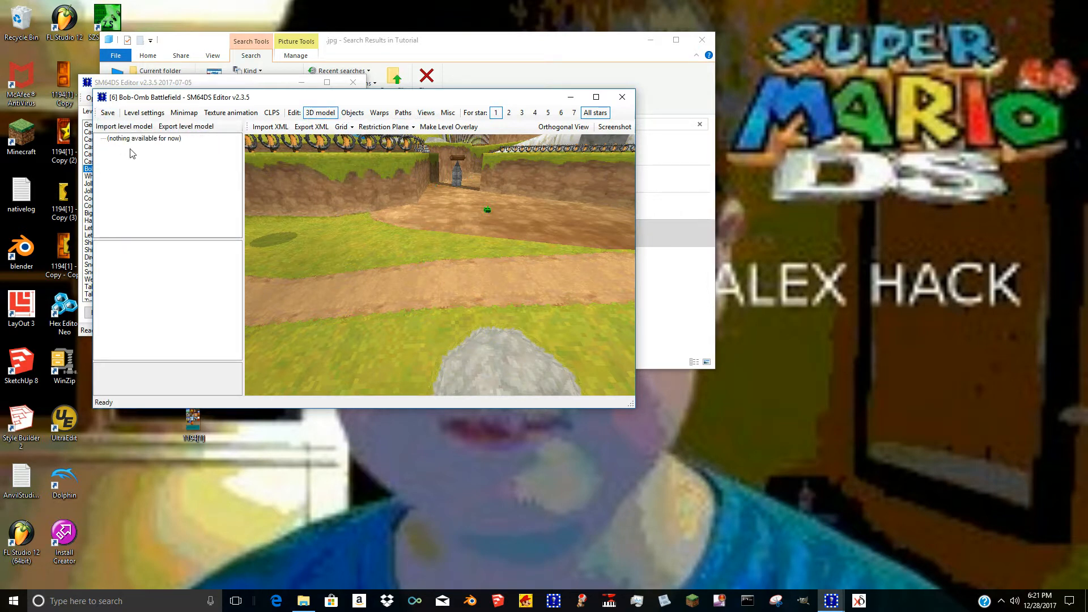
pyautogui.click(134, 129)
pyautogui.click(124, 128)
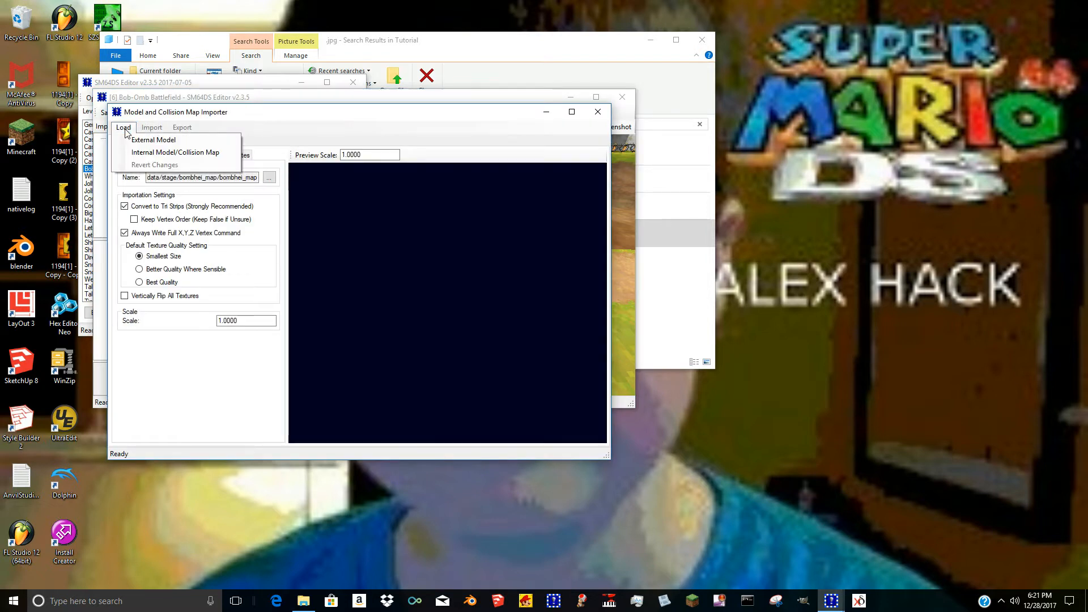
pyautogui.click(150, 140)
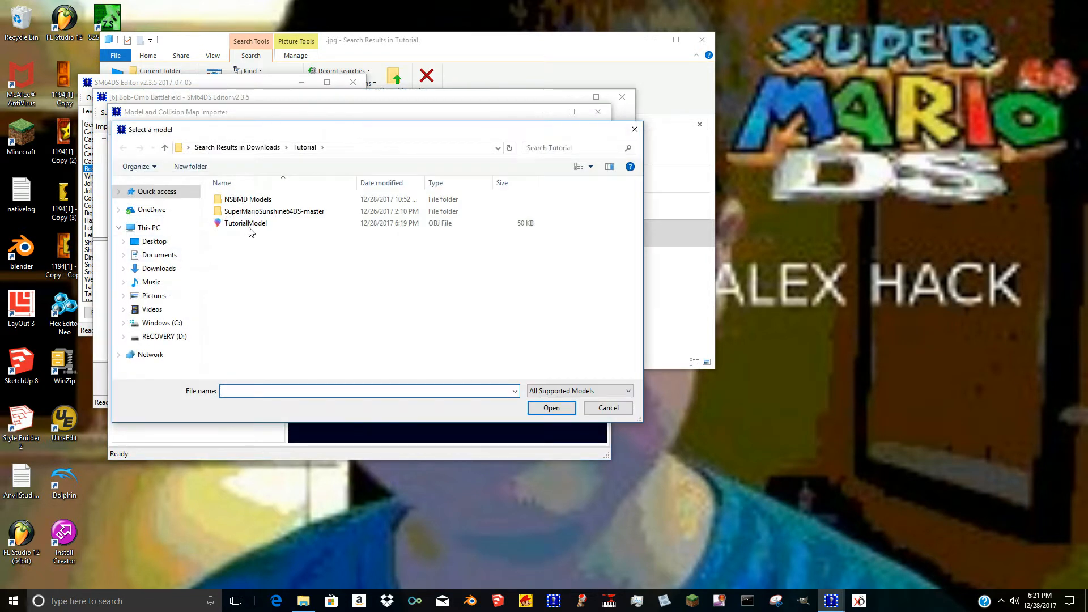
pyautogui.doubleClick(245, 223)
pyautogui.moveTo(567, 199); pyautogui.dragTo(258, 215, button='right')
pyautogui.scroll(-3, 402, 269)
pyautogui.moveTo(429, 212); pyautogui.dragTo(370, 209, button='right')
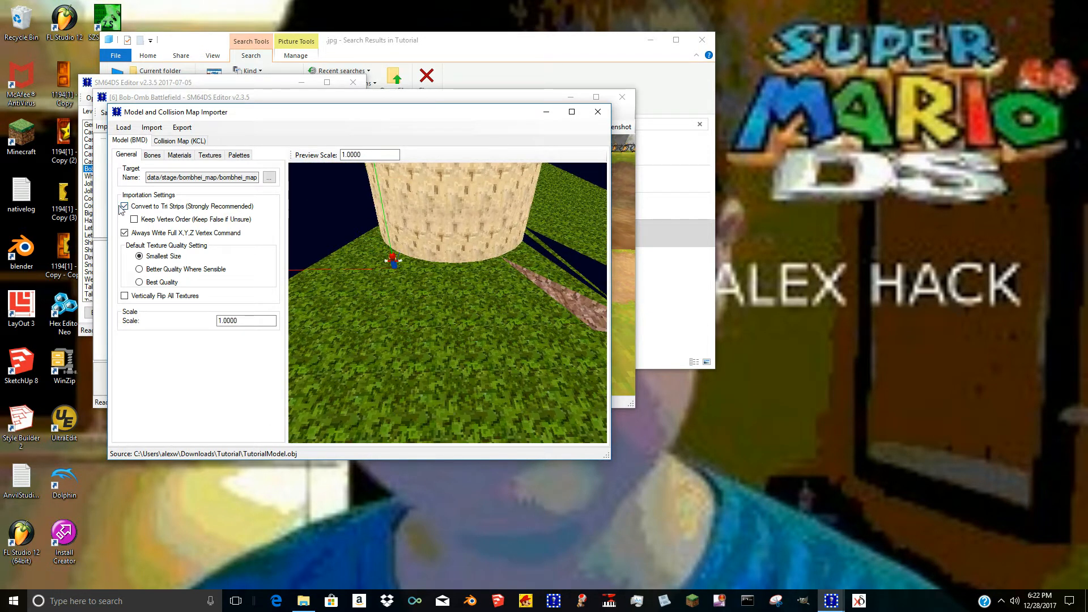
# Examine the loaded model in the preview along with its texture list and general import settings.
pyautogui.click(123, 129)
pyautogui.click(124, 128)
pyautogui.click(209, 155)
pyautogui.moveTo(295, 170); pyautogui.dragTo(363, 278, button='right')
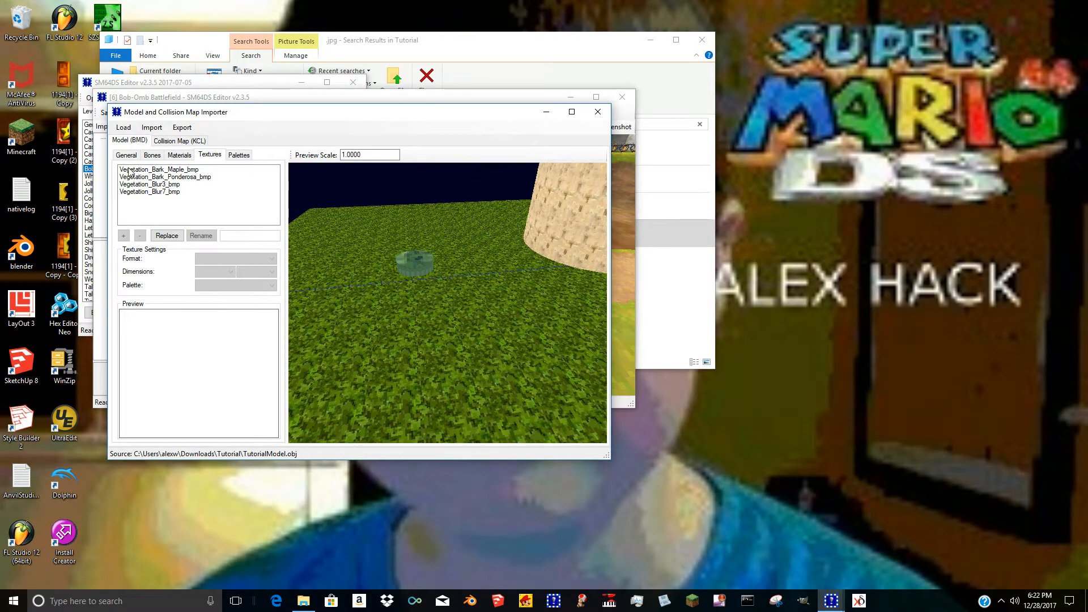
pyautogui.click(126, 155)
pyautogui.moveTo(340, 238); pyautogui.dragTo(437, 305, button='right')
pyautogui.click(210, 155)
pyautogui.moveTo(362, 238); pyautogui.dragTo(418, 240, button='right')
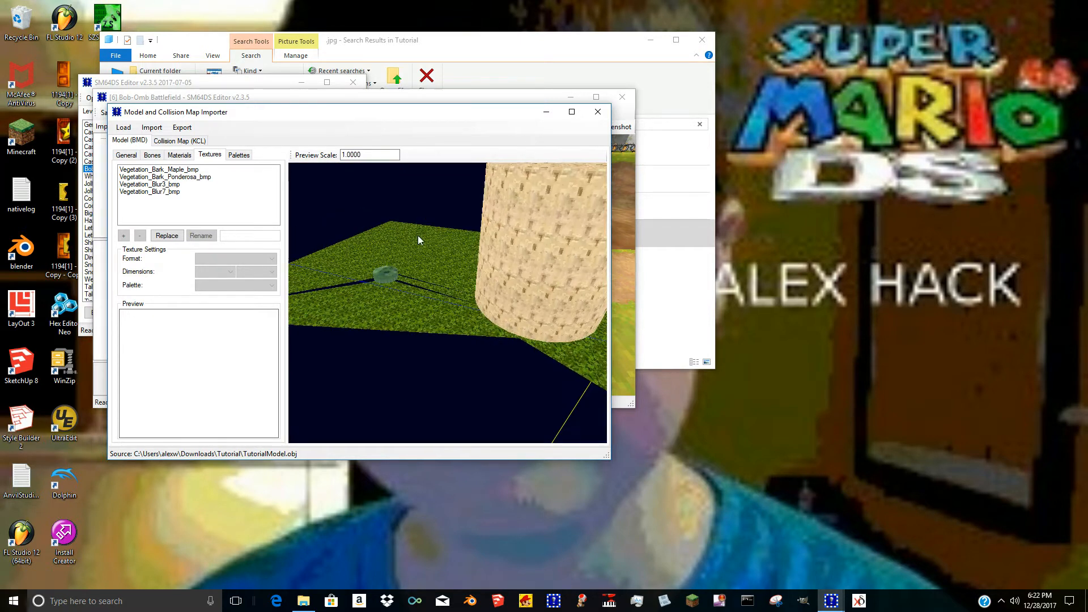
pyautogui.click(128, 156)
pyautogui.click(209, 156)
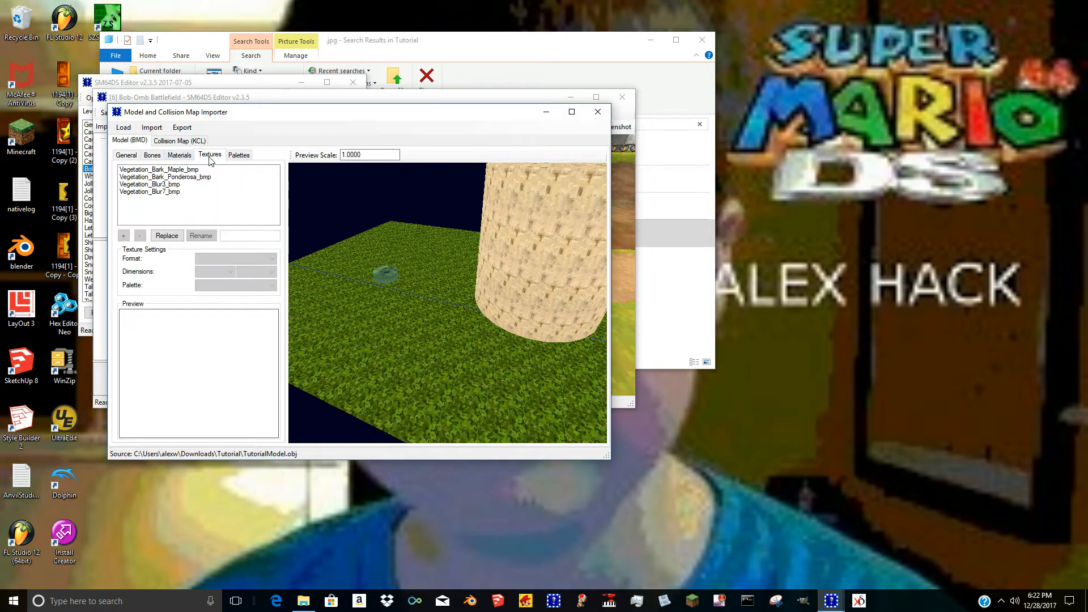
pyautogui.click(125, 155)
pyautogui.moveTo(508, 262); pyautogui.dragTo(426, 240, button='right')
pyautogui.moveTo(171, 203); pyautogui.dragTo(337, 250, button='right')
pyautogui.moveTo(338, 249); pyautogui.dragTo(509, 283)
pyautogui.moveTo(509, 283); pyautogui.dragTo(289, 187, button='right')
# Assign collision types 1, 2, 3 and 4 to the four vegetation materials in the collision map import settings.
pyautogui.click(161, 140)
pyautogui.moveTo(359, 212); pyautogui.dragTo(361, 280, button='right')
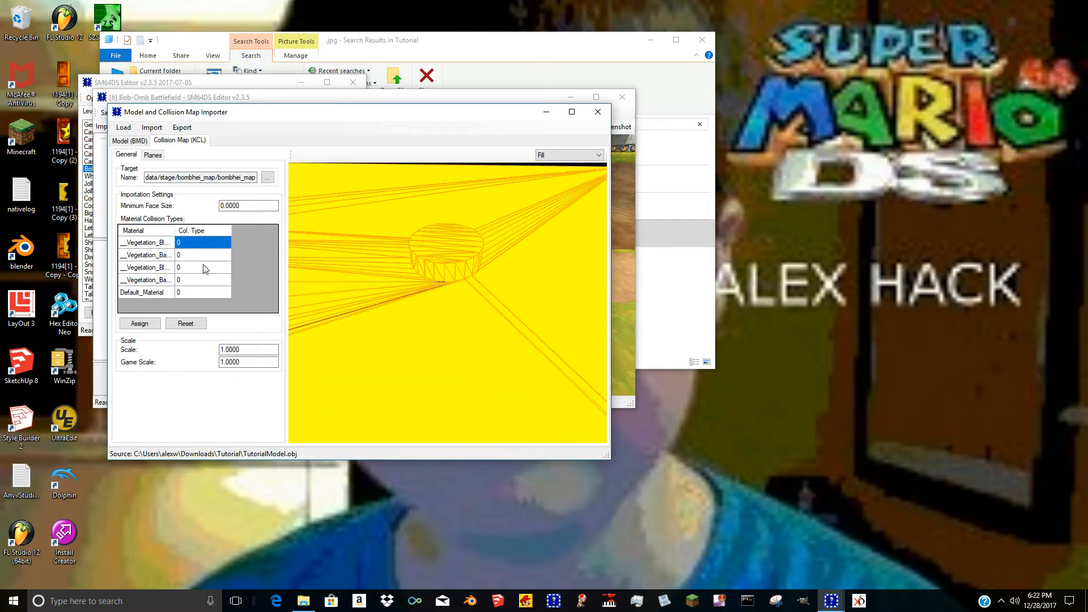
pyautogui.click(145, 325)
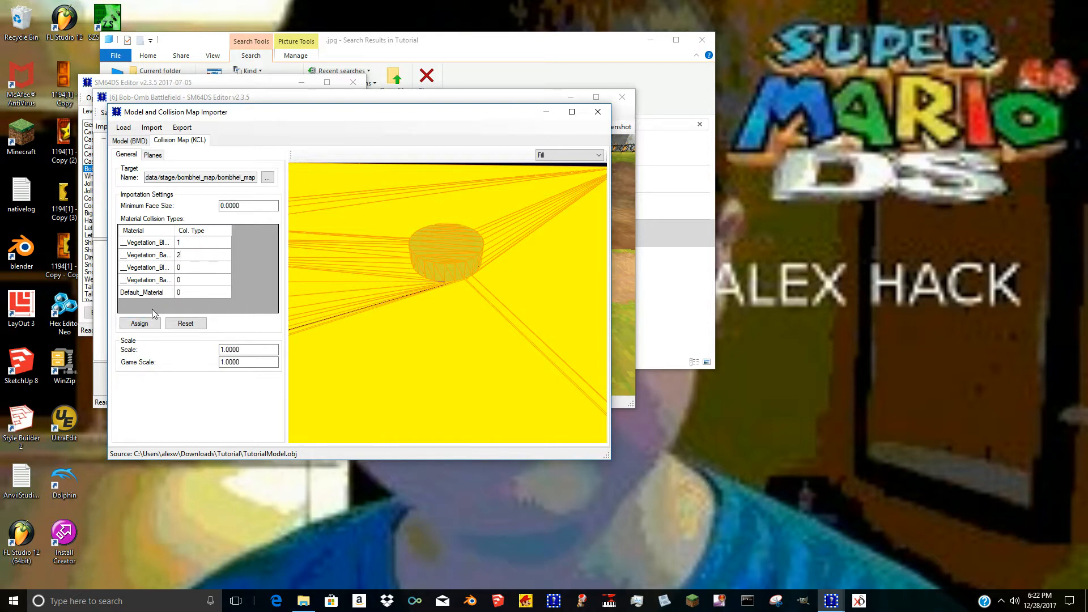
pyautogui.click(145, 327)
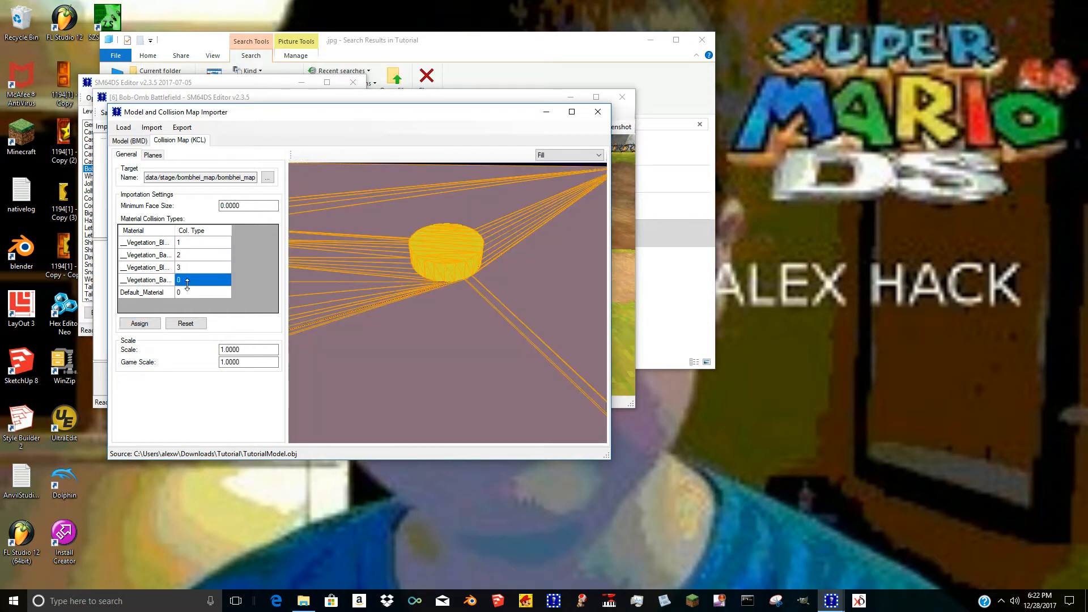
pyautogui.moveTo(405, 288); pyautogui.dragTo(456, 257, button='right')
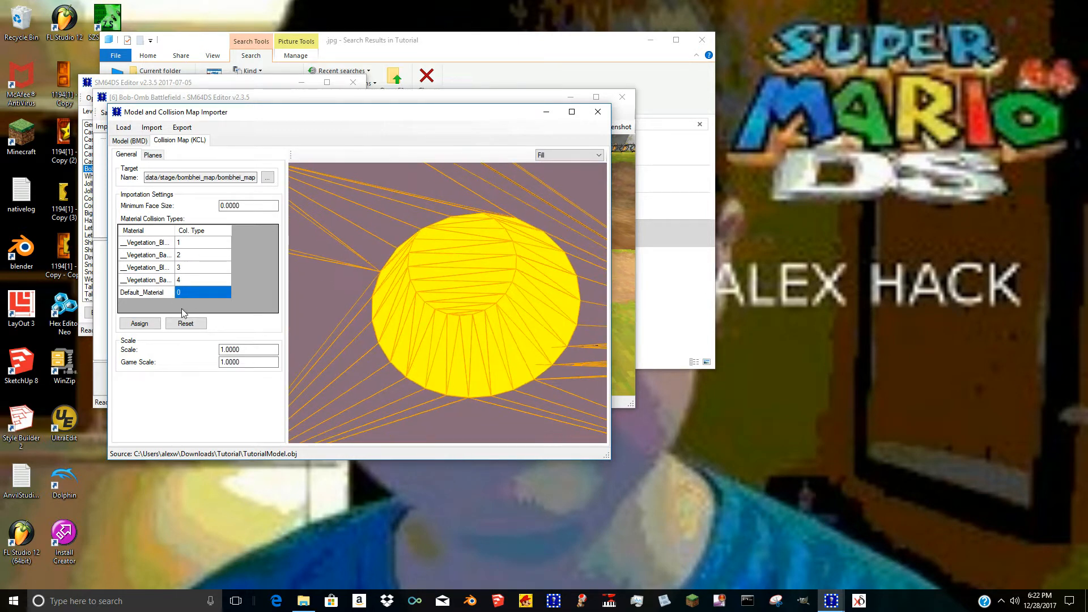
pyautogui.moveTo(328, 248); pyautogui.dragTo(450, 292, button='right')
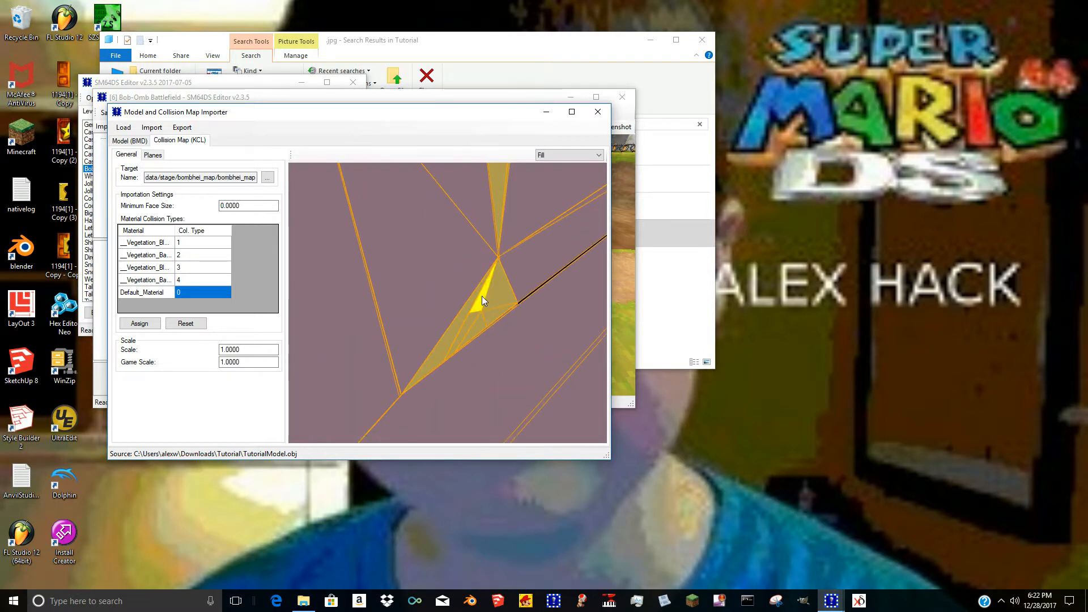
# Import the model and its collision map into the level, and close the importer and level editor.
pyautogui.click(130, 140)
pyautogui.moveTo(404, 224); pyautogui.dragTo(340, 227, button='right')
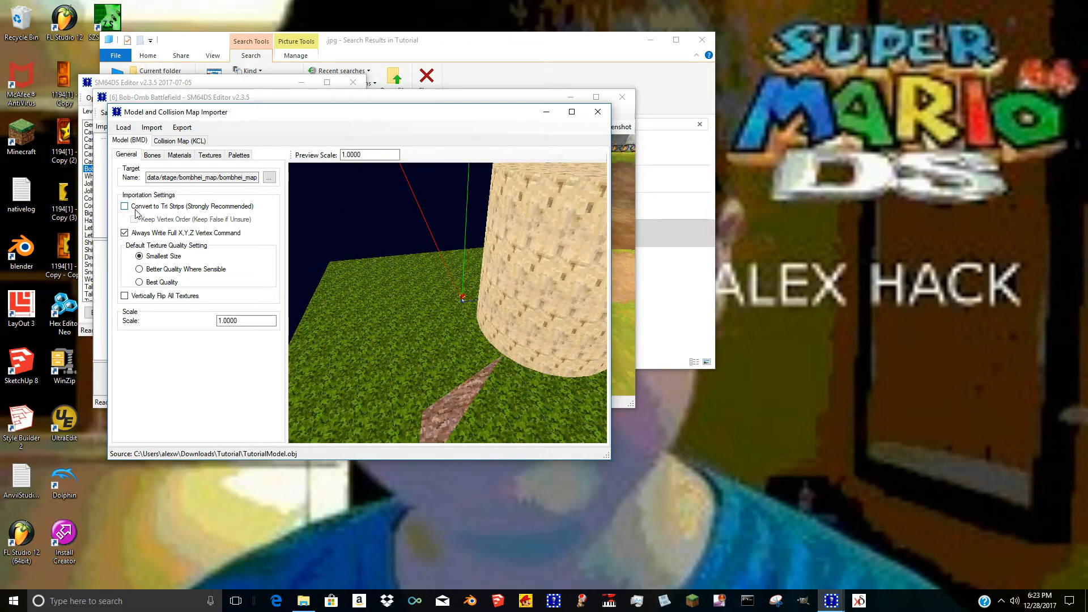
pyautogui.click(193, 141)
pyautogui.moveTo(366, 205); pyautogui.dragTo(226, 288, button='right')
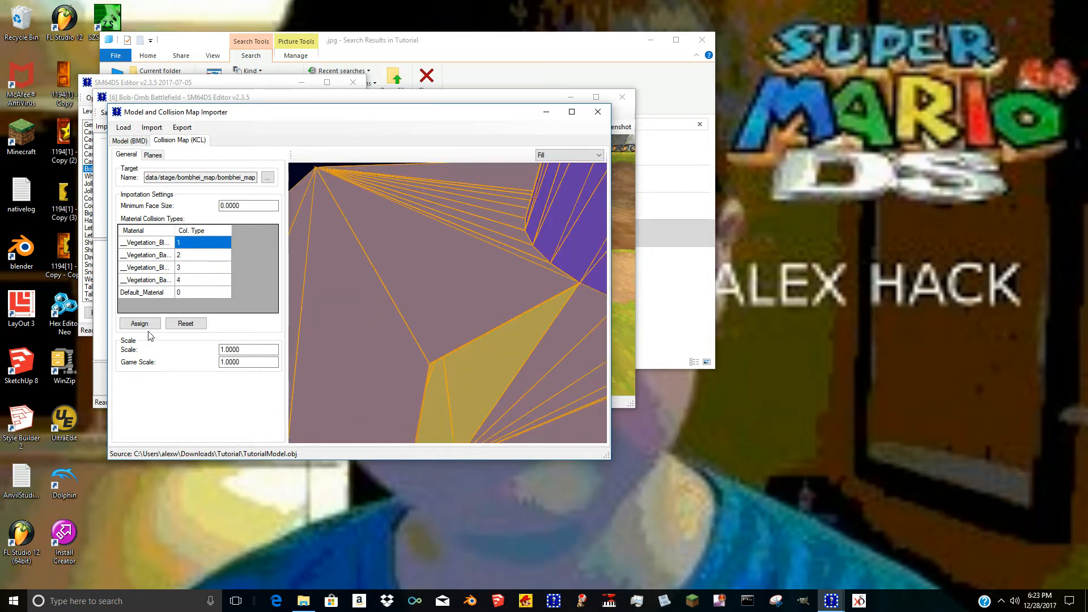
pyautogui.moveTo(481, 274); pyautogui.dragTo(527, 287, button='right')
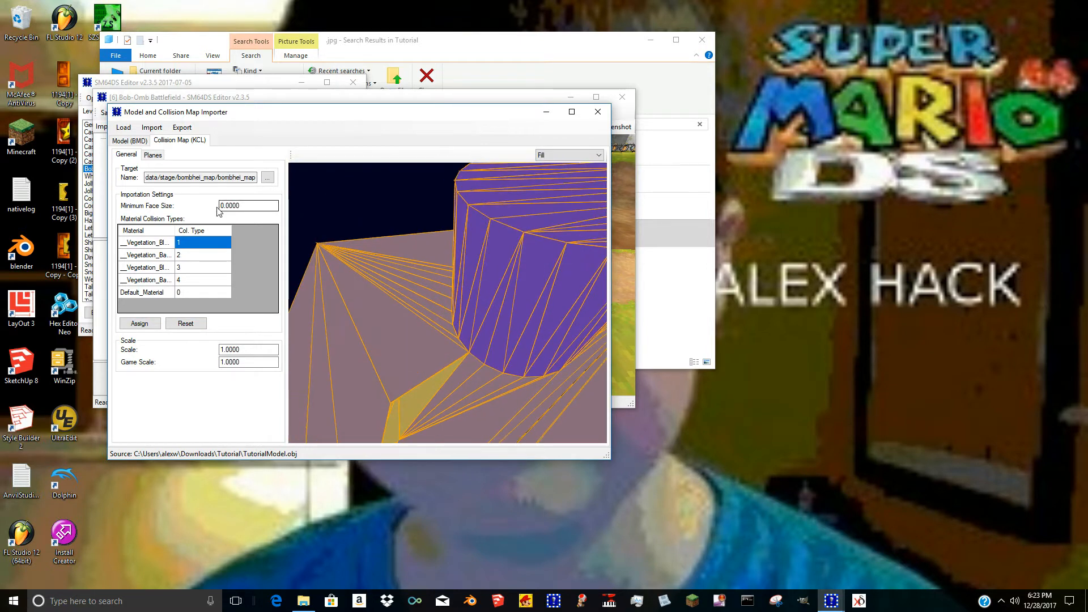
pyautogui.click(131, 140)
pyautogui.click(149, 128)
pyautogui.click(152, 139)
pyautogui.click(597, 113)
pyautogui.click(621, 97)
# Reopen Bob-Omb Battlefield and inspect the imported model and its entrance warp.
pyautogui.doubleClick(136, 169)
pyautogui.moveTo(358, 243); pyautogui.dragTo(498, 311)
pyautogui.moveTo(499, 312); pyautogui.dragTo(556, 311, button='right')
pyautogui.moveTo(556, 311); pyautogui.dragTo(426, 178)
pyautogui.click(409, 142)
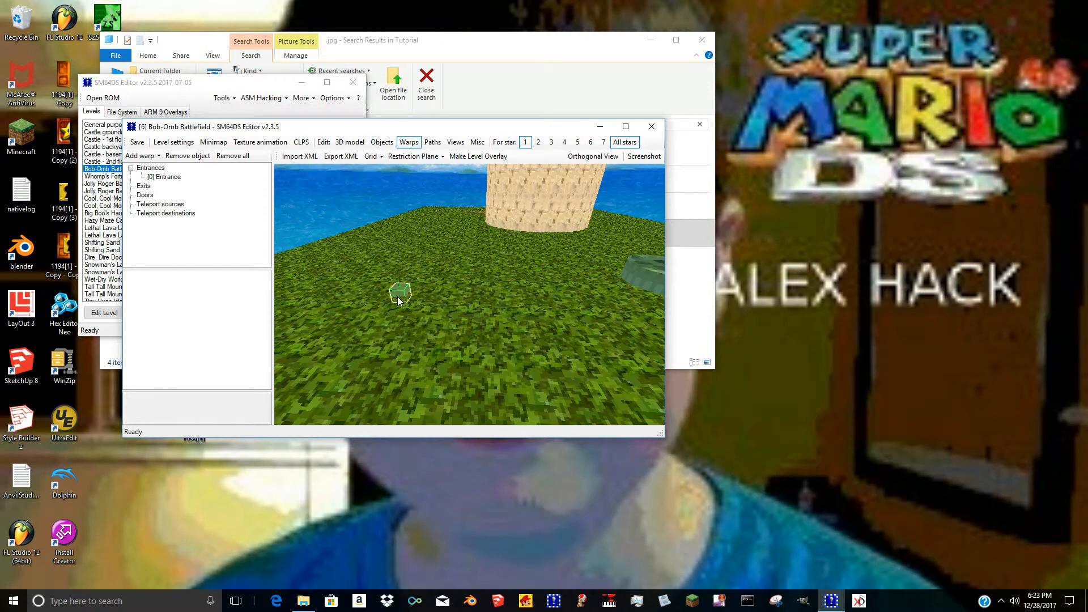
pyautogui.moveTo(503, 270); pyautogui.dragTo(347, 174)
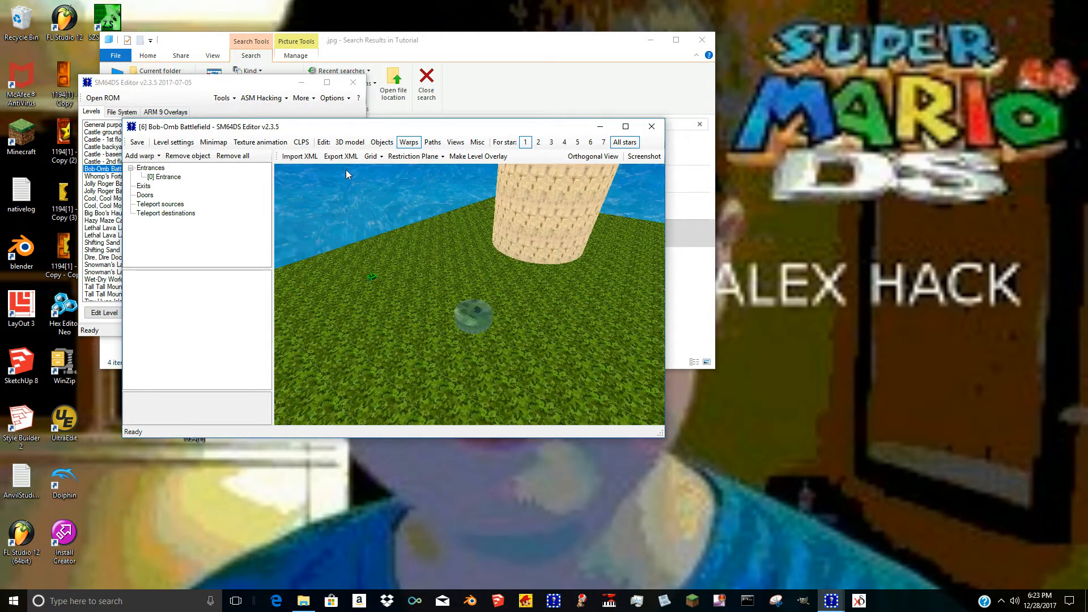
pyautogui.click(646, 128)
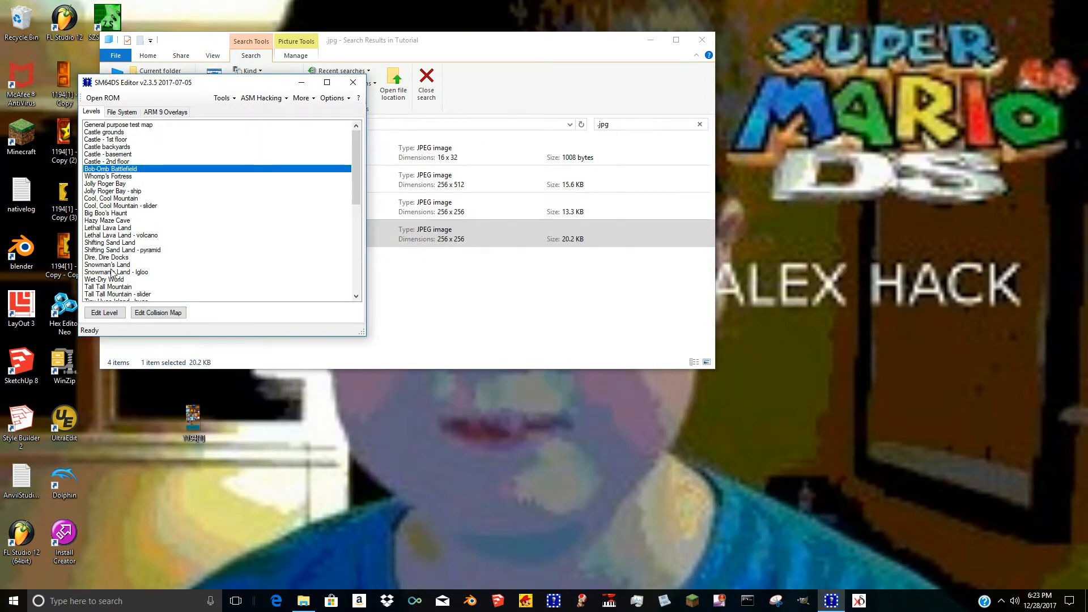
# Inspect the imported collision map of Bob-Omb Battlefield.
pyautogui.click(179, 314)
pyautogui.scroll(-5, 368, 296)
pyautogui.moveTo(470, 359); pyautogui.dragTo(476, 406)
pyautogui.click(630, 148)
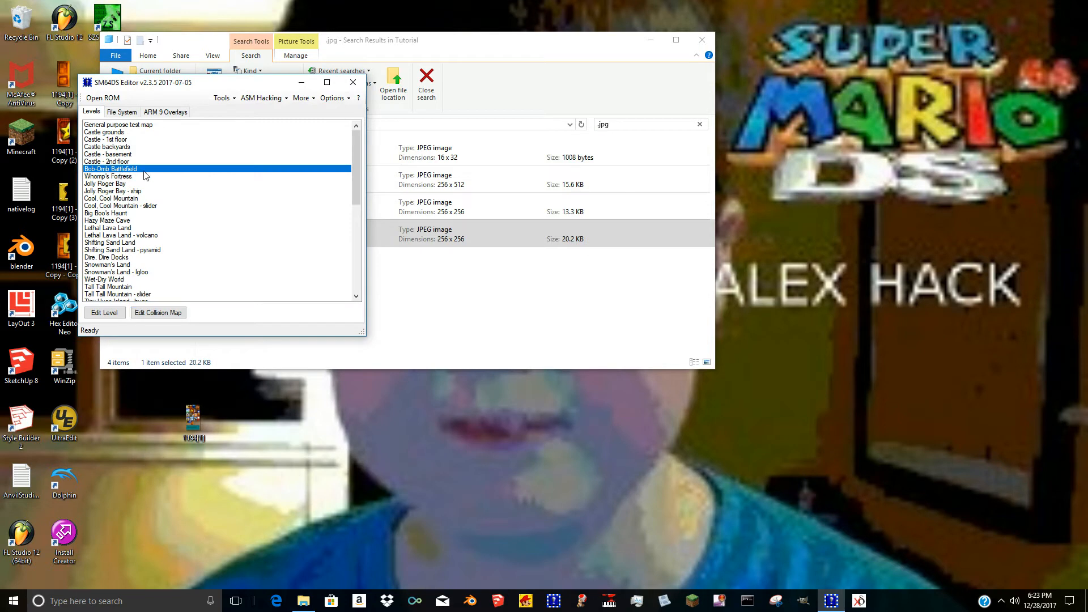
# Export Bob-Omb Battlefield as the XML file Level_6bobomb in the Downloads folder and close the level editor.
pyautogui.doubleClick(121, 170)
pyautogui.click(242, 57)
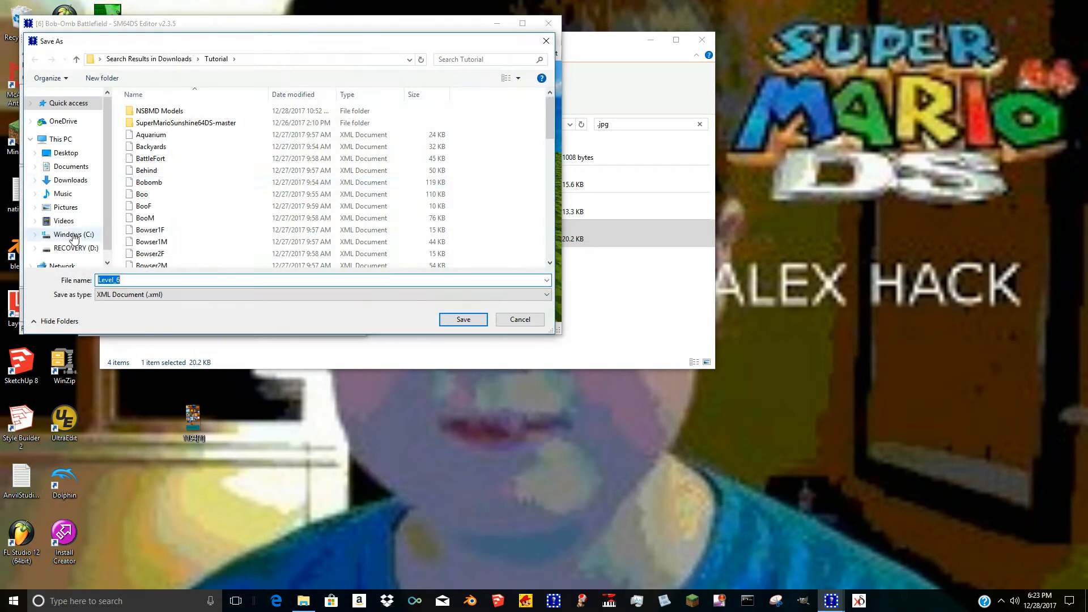
pyautogui.click(70, 180)
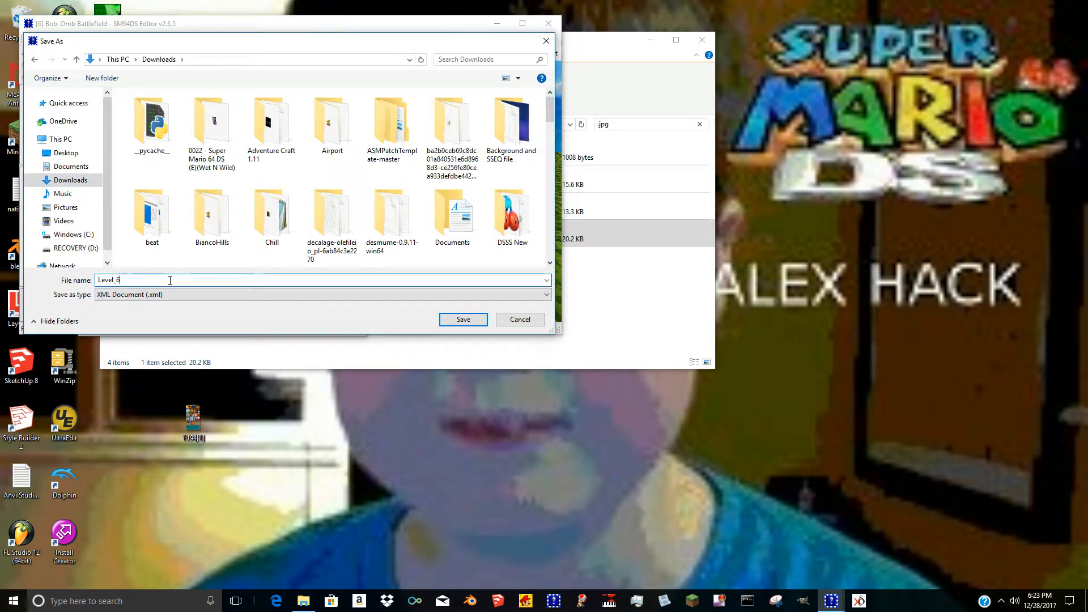
pyautogui.write('ob')
pyautogui.press('Return')
pyautogui.click(549, 23)
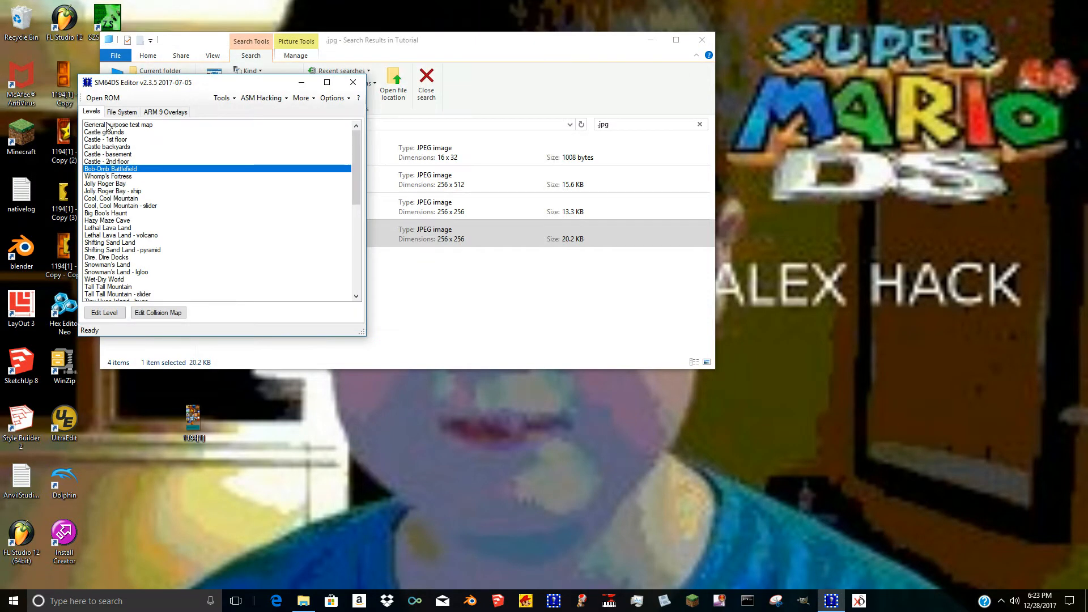
# Reopen the level's collision map and check where a collision map can be imported.
pyautogui.click(185, 314)
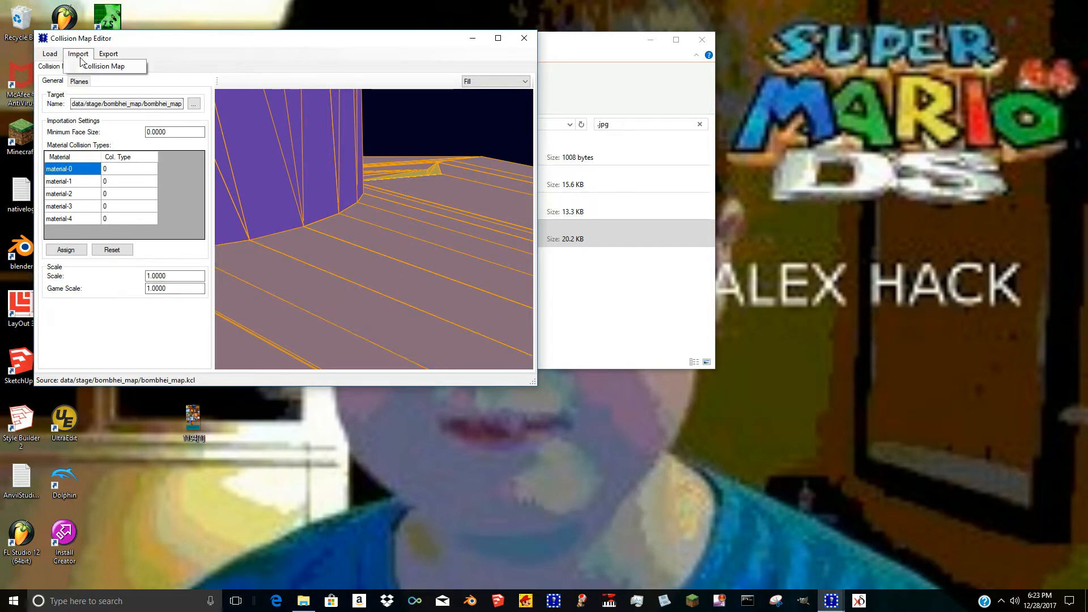
pyautogui.click(482, 40)
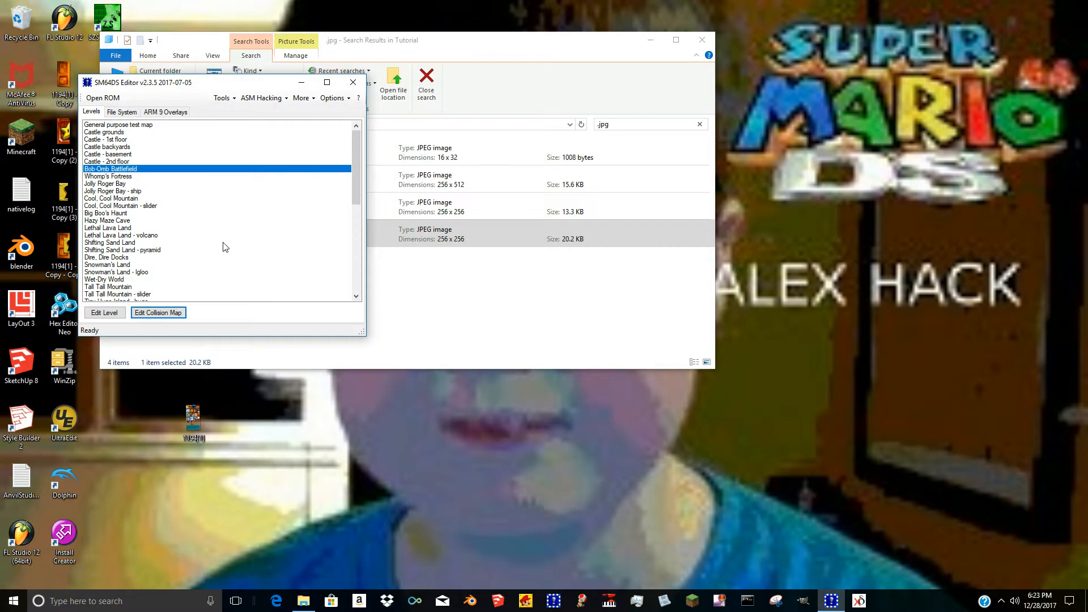
pyautogui.click(160, 313)
pyautogui.moveTo(309, 434); pyautogui.dragTo(531, 27, button='right')
pyautogui.click(537, 53)
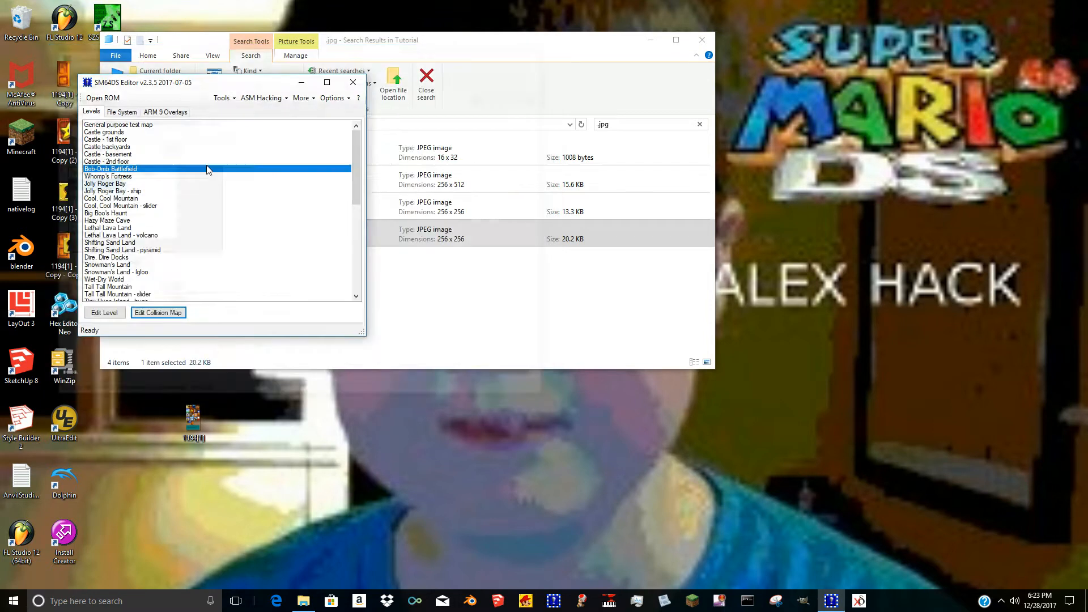
# Import the Level_6bobomb XML file into Bob-Omb Battlefield and close the level editor.
pyautogui.doubleClick(137, 170)
pyautogui.click(236, 101)
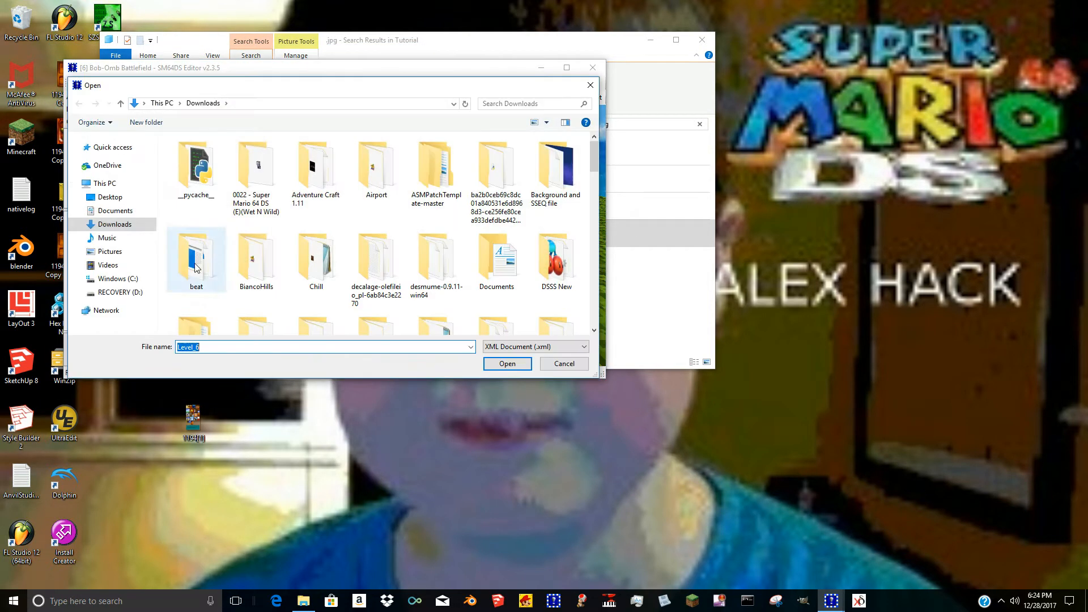
pyautogui.click(111, 148)
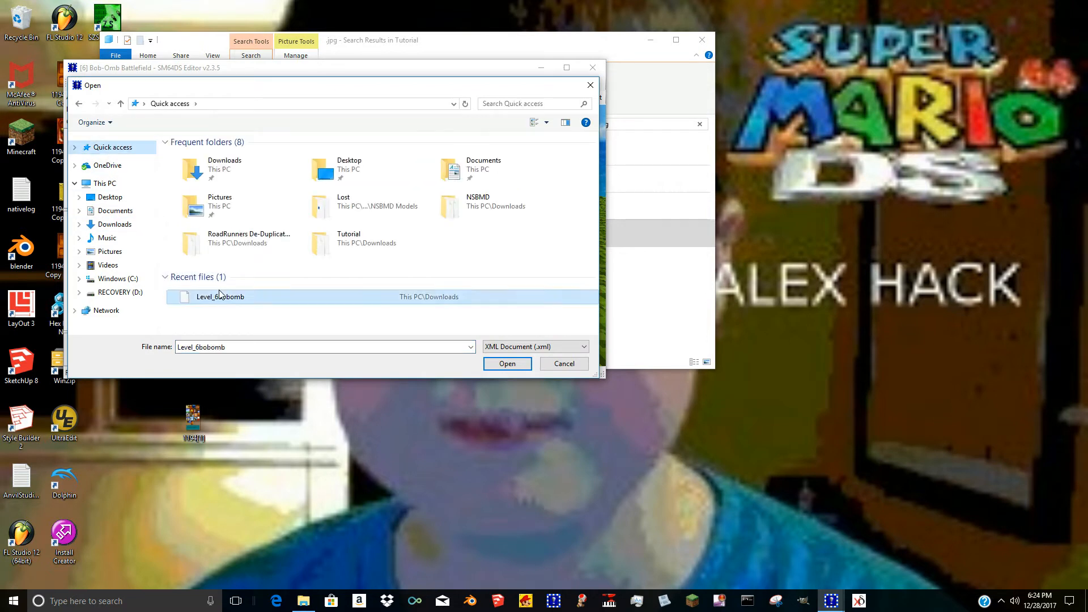
pyautogui.doubleClick(272, 295)
pyautogui.moveTo(515, 150); pyautogui.dragTo(582, 87, button='right')
pyautogui.click(591, 67)
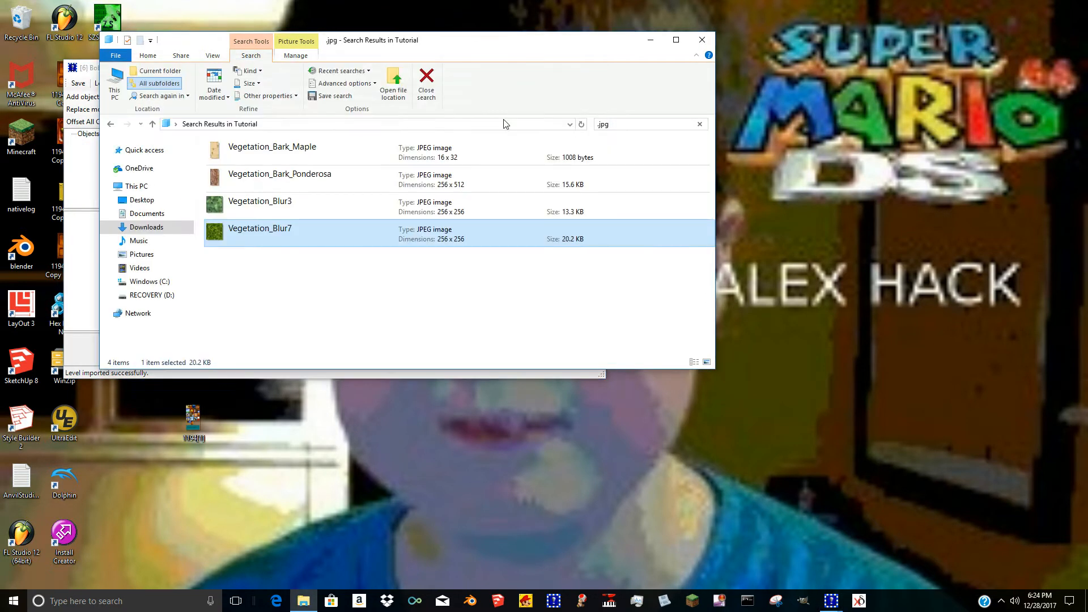
pyautogui.click(90, 75)
pyautogui.click(591, 67)
# Check the collision map around the tower against the level's shape.
pyautogui.click(92, 87)
pyautogui.click(183, 310)
pyautogui.moveTo(315, 241); pyautogui.dragTo(533, 121, button='right')
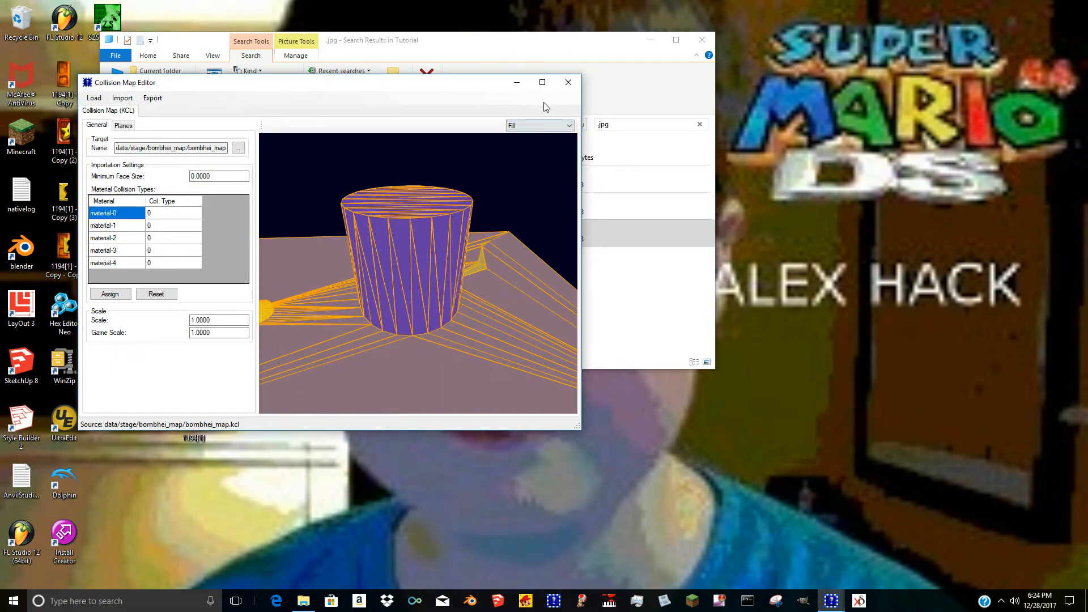
pyautogui.click(568, 83)
# Try to add an entrance warp to Bob-Omb Battlefield and close the level editor.
pyautogui.doubleClick(154, 172)
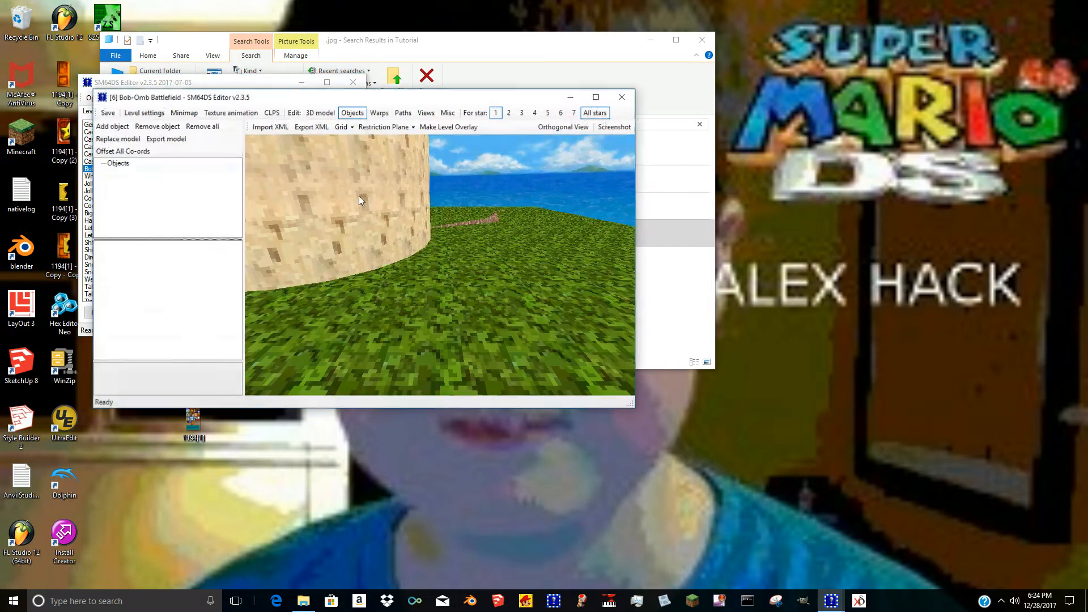
pyautogui.moveTo(491, 211); pyautogui.dragTo(395, 187, button='right')
pyautogui.click(324, 115)
pyautogui.click(348, 114)
pyautogui.moveTo(395, 188); pyautogui.dragTo(372, 138)
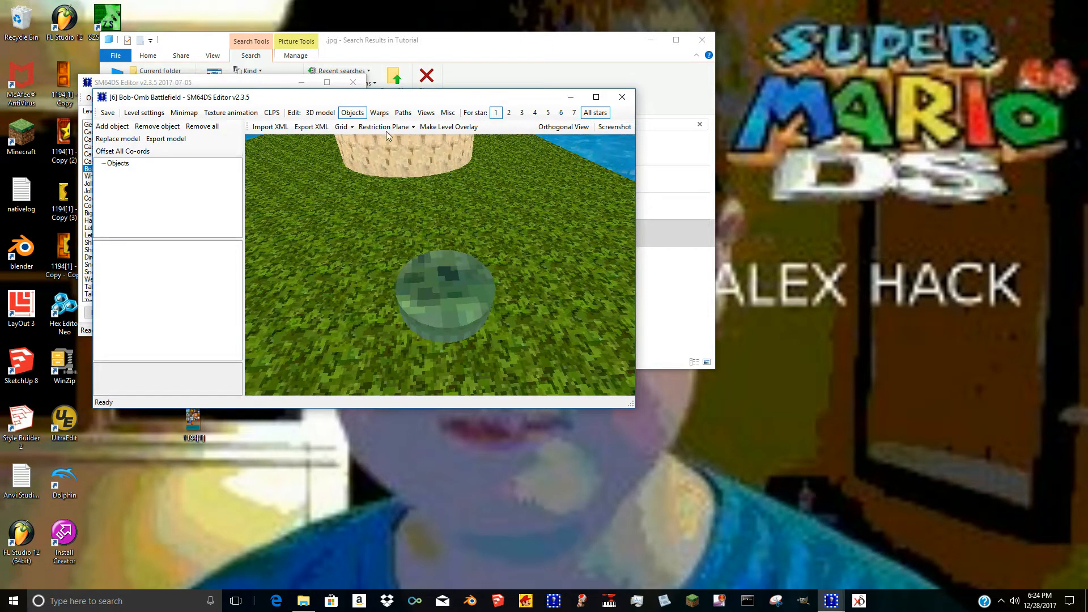
pyautogui.click(379, 112)
pyautogui.click(114, 126)
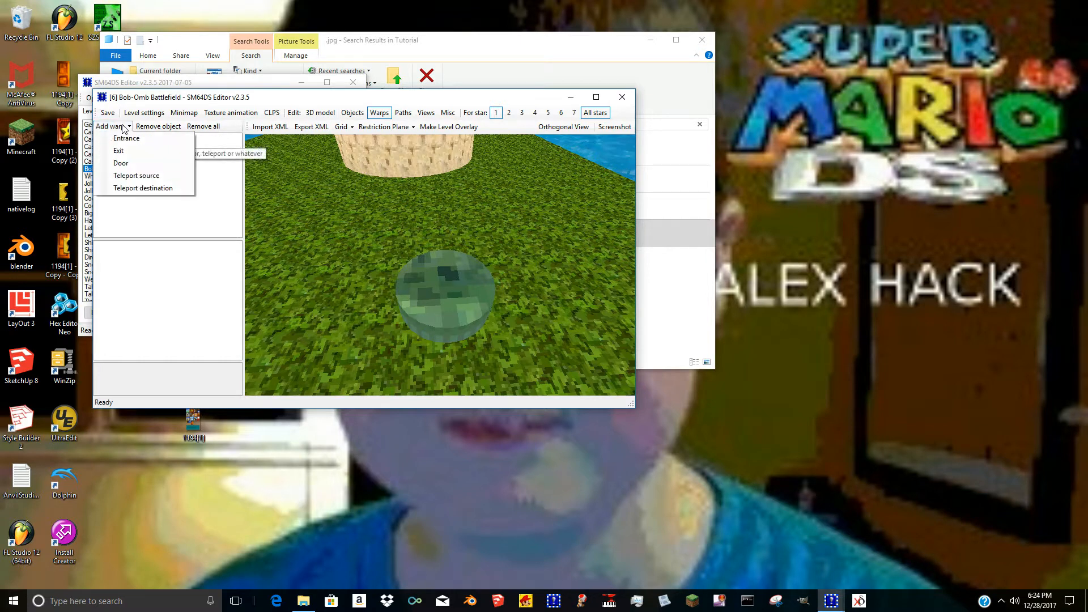
pyautogui.click(126, 139)
pyautogui.moveTo(379, 206); pyautogui.dragTo(363, 159)
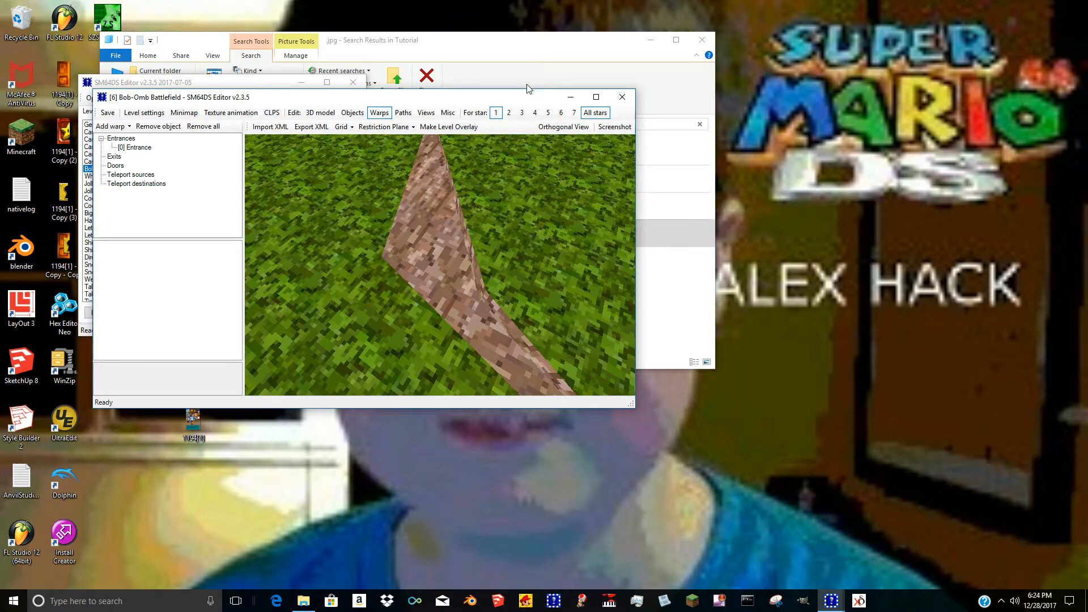
pyautogui.click(621, 97)
# Select individual ground and tower planes in the collision map to examine their collision types.
pyautogui.click(161, 313)
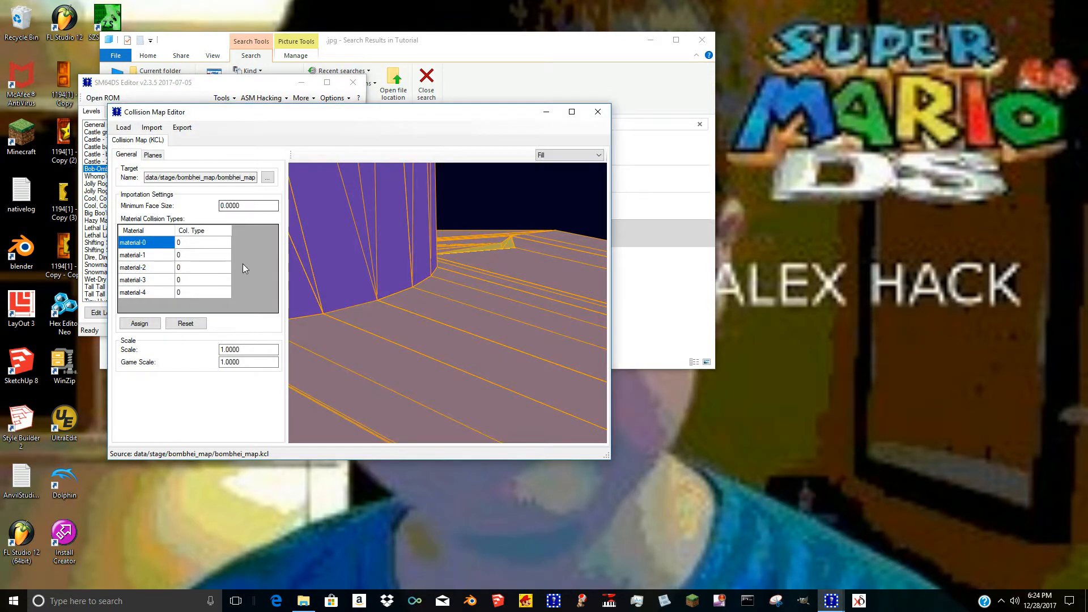
pyautogui.click(402, 340)
pyautogui.click(153, 155)
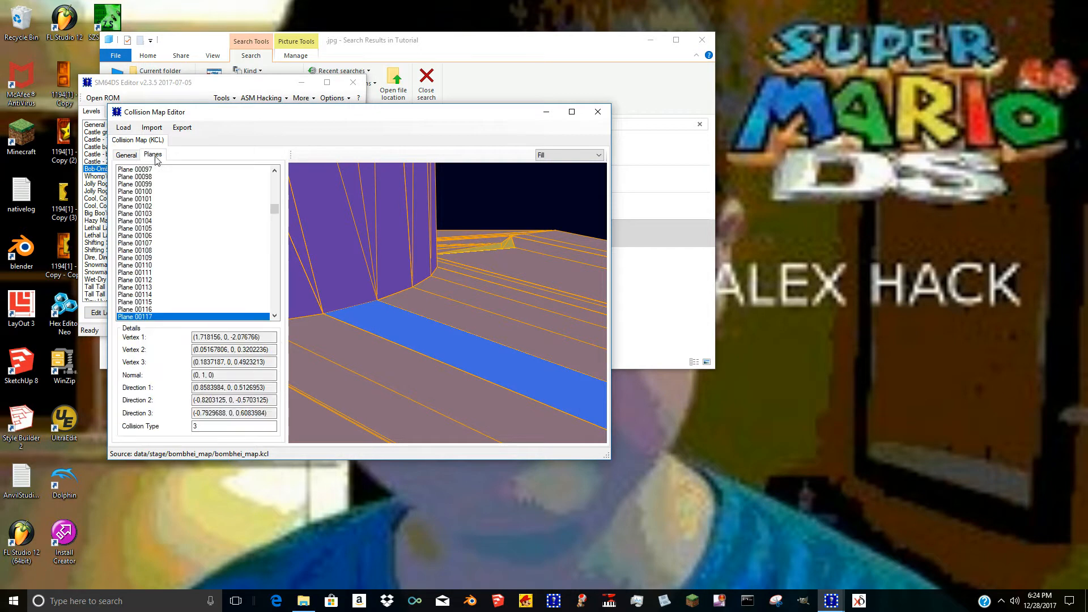
pyautogui.click(342, 278)
pyautogui.moveTo(349, 277); pyautogui.dragTo(418, 279)
pyautogui.scroll(-5, 552, 347)
pyautogui.click(404, 304)
pyautogui.click(404, 305)
pyautogui.click(407, 306)
pyautogui.click(402, 308)
pyautogui.click(402, 303)
pyautogui.click(431, 299)
pyautogui.moveTo(386, 318); pyautogui.dragTo(505, 258)
pyautogui.click(514, 245)
pyautogui.click(486, 248)
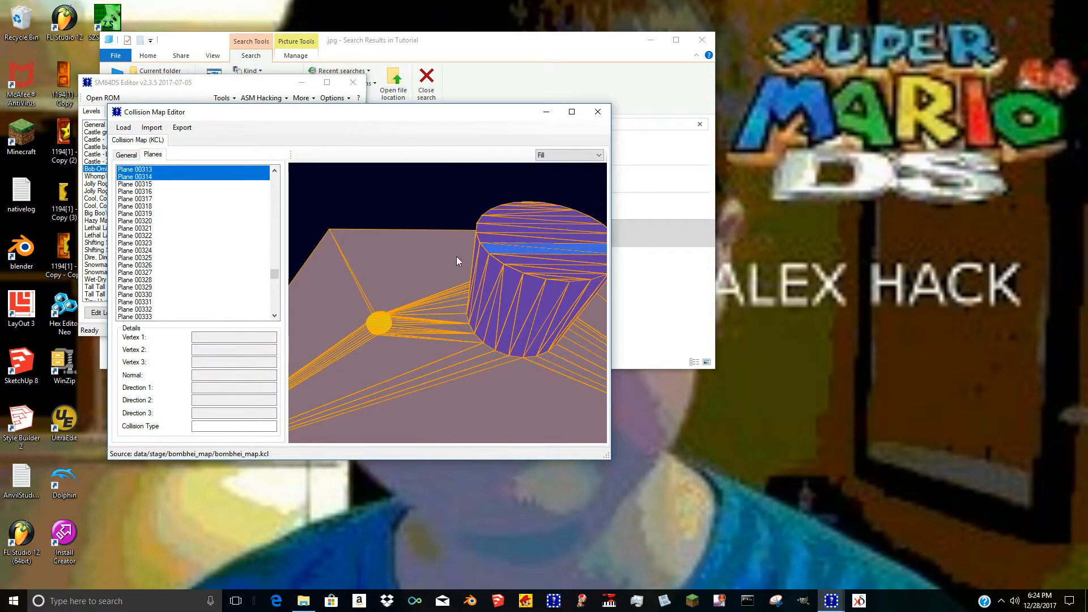
pyautogui.scroll(1, 486, 247)
pyautogui.click(531, 238)
pyautogui.click(549, 228)
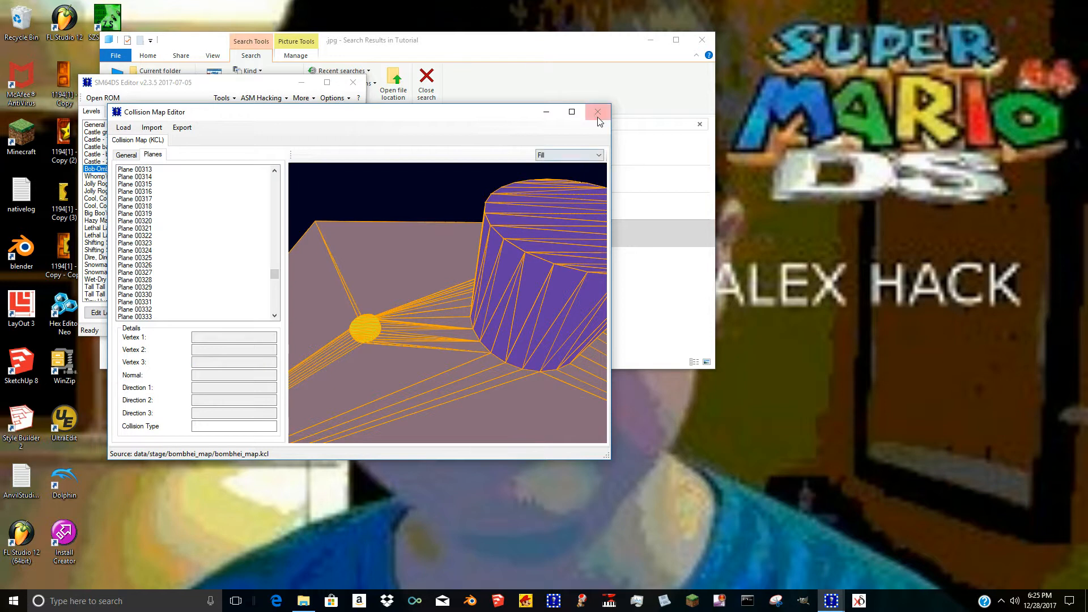
pyautogui.click(598, 112)
# Open Bob-Omb Battlefield's CLPS data and set the texture of entry 4 to 5 after trying 3 and 4.
pyautogui.doubleClick(139, 169)
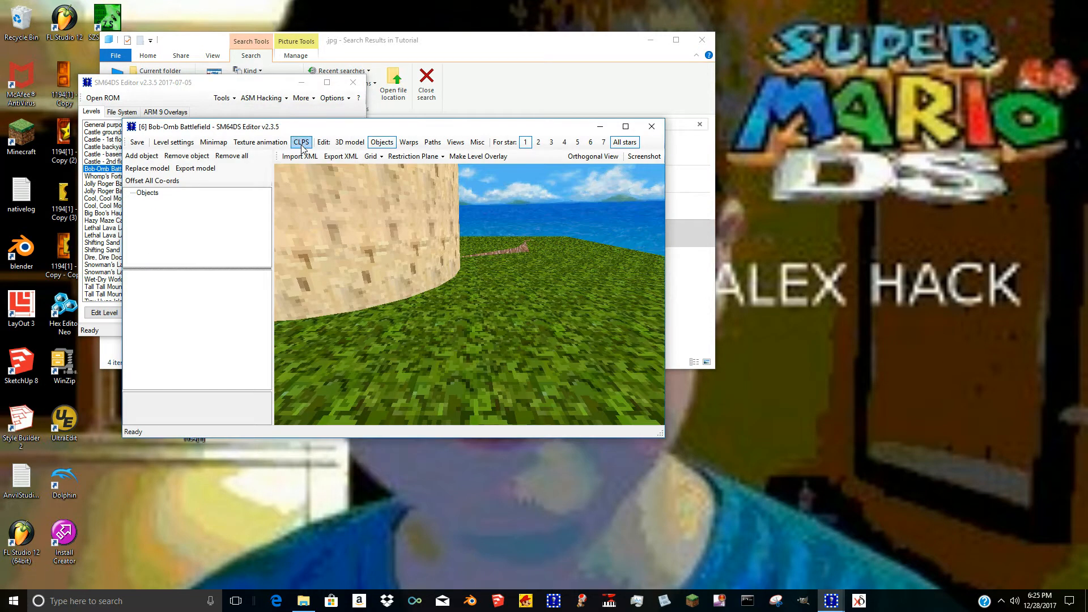
pyautogui.click(302, 146)
pyautogui.click(166, 297)
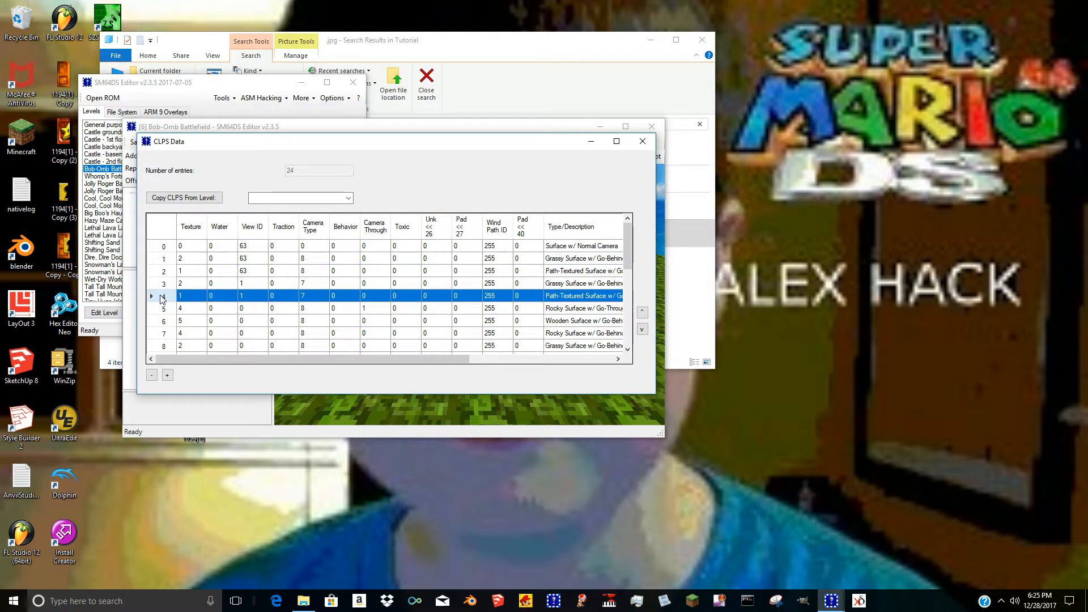
pyautogui.click(187, 298)
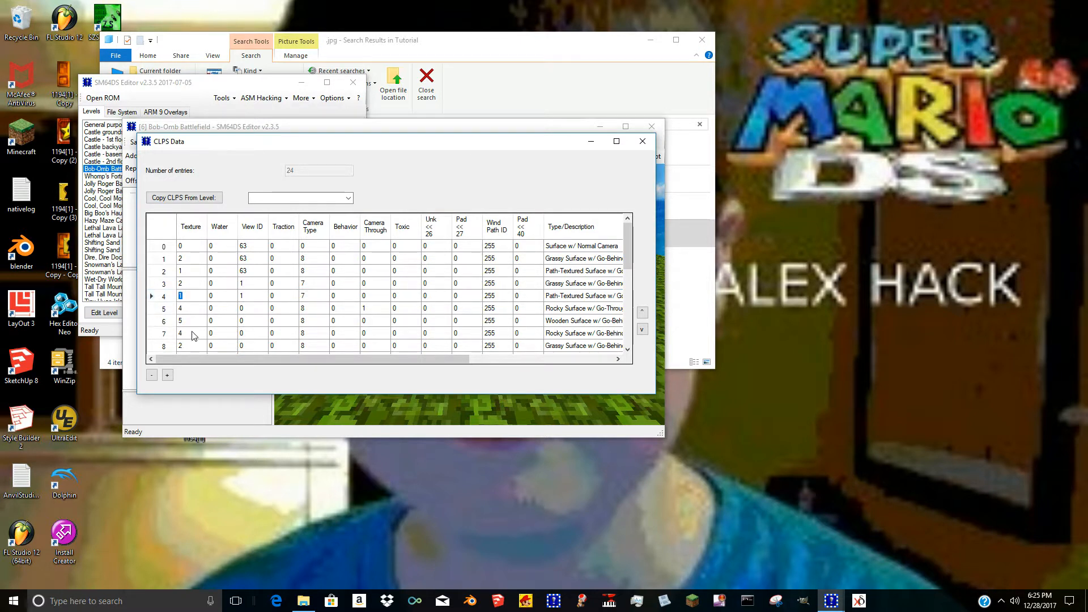
pyautogui.click(213, 295)
pyautogui.click(192, 292)
pyautogui.write('3')
pyautogui.click(222, 296)
pyautogui.click(205, 293)
pyautogui.write('4')
pyautogui.click(216, 296)
pyautogui.click(201, 293)
pyautogui.write('5')
pyautogui.click(218, 297)
pyautogui.click(196, 294)
pyautogui.click(221, 296)
# Set the View ID of CLPS entries 3 and 4 to 63.
pyautogui.click(247, 297)
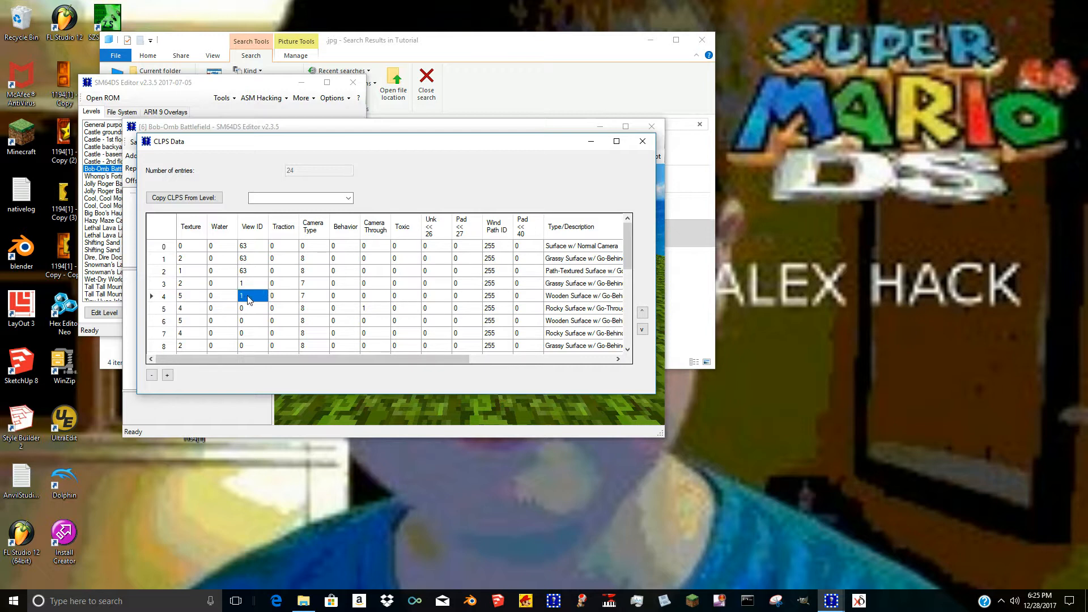
pyautogui.write('63')
pyautogui.click(279, 296)
pyautogui.click(253, 283)
pyautogui.write('63')
pyautogui.click(280, 296)
# Set the camera type of CLPS entries 1 through 4 to 0.
pyautogui.click(314, 296)
pyautogui.click(344, 296)
pyautogui.click(308, 295)
pyautogui.write('0')
pyautogui.click(340, 295)
pyautogui.click(321, 283)
pyautogui.click(308, 262)
pyautogui.write('0')
pyautogui.click(311, 270)
pyautogui.write('0')
pyautogui.click(343, 287)
pyautogui.click(370, 286)
# Set the behavior of CLPS entry 4 to 8.
pyautogui.click(375, 297)
pyautogui.click(347, 295)
pyautogui.click(366, 299)
pyautogui.click(339, 297)
pyautogui.write('8')
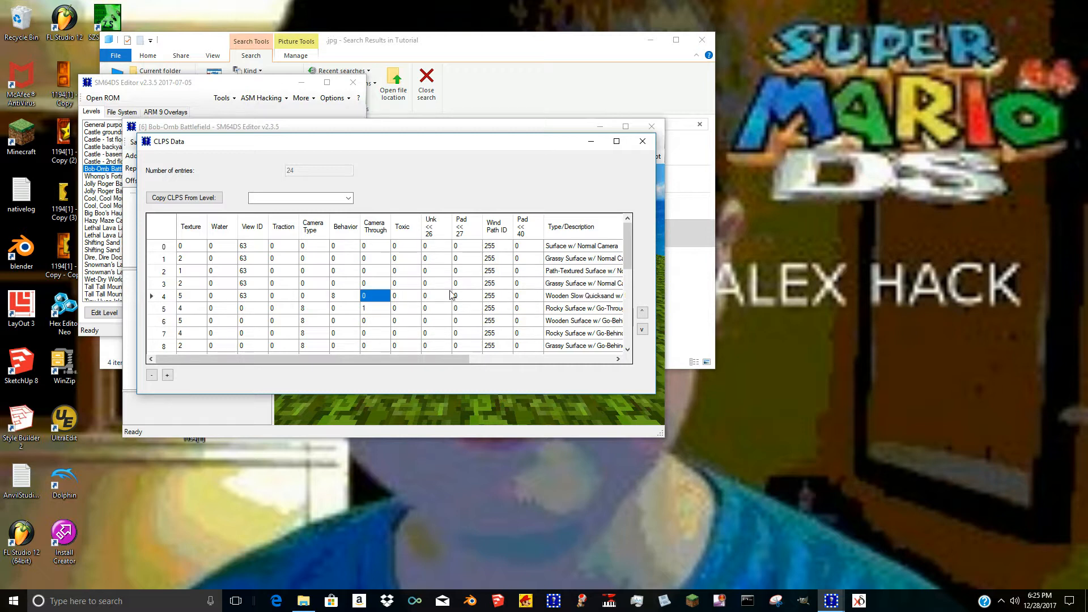
# Try the values 7, 8 and 0 as the behavior of CLPS entry 4.
pyautogui.click(340, 296)
pyautogui.write('7')
pyautogui.click(372, 299)
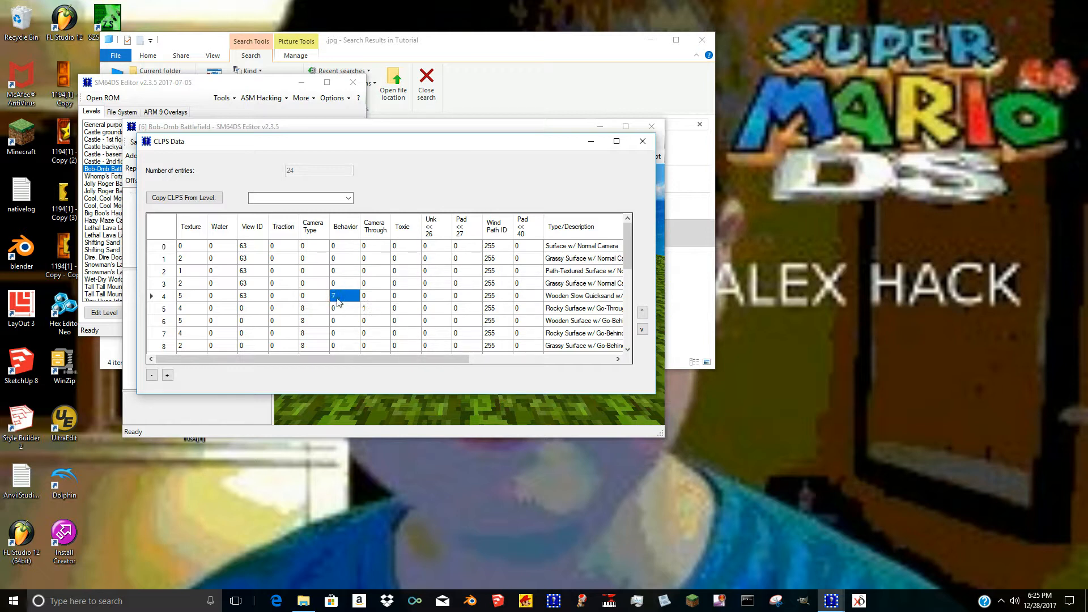
pyautogui.click(335, 297)
pyautogui.write('8')
pyautogui.click(369, 298)
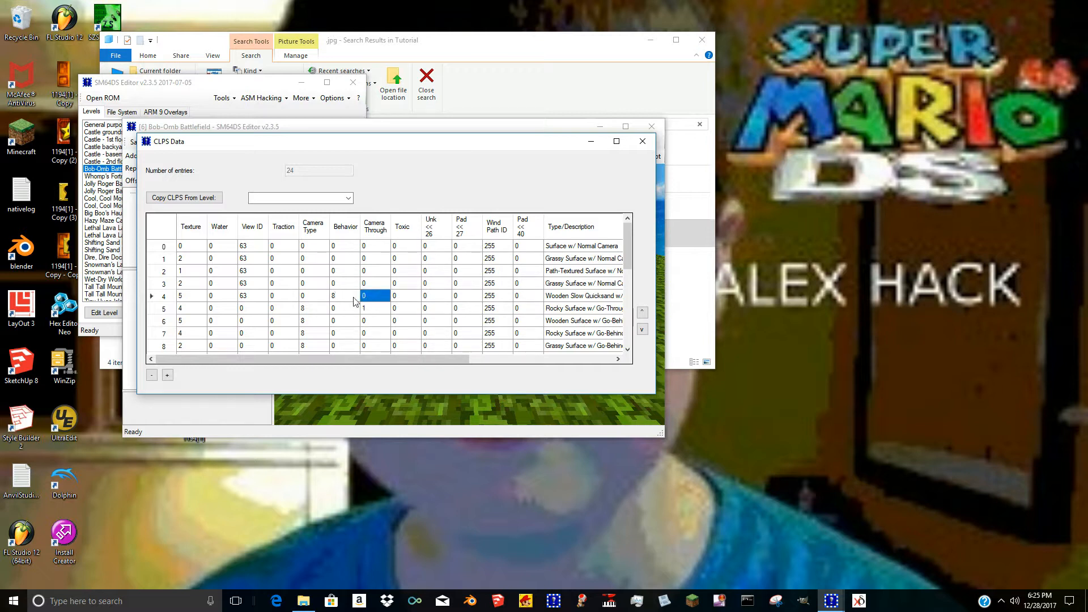
pyautogui.click(352, 299)
pyautogui.write('7')
pyautogui.press('Tab')
pyautogui.click(354, 301)
pyautogui.write('0')
pyautogui.click(364, 301)
# Try behavior values 9 and 11 on CLPS entry 4 and check the matching surface type description.
pyautogui.click(350, 295)
pyautogui.write('9')
pyautogui.click(371, 298)
pyautogui.click(358, 296)
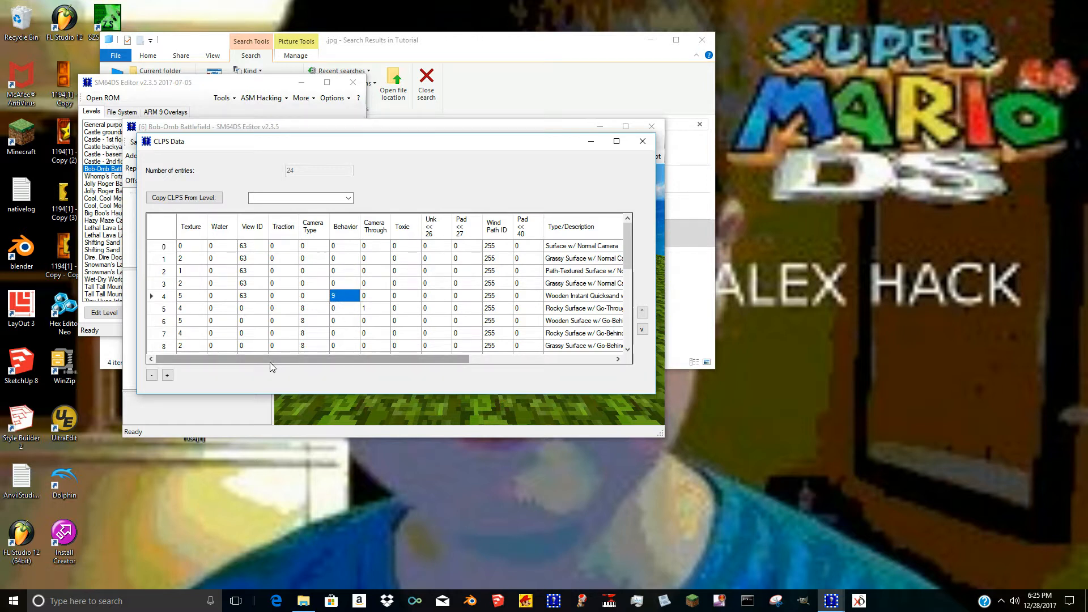
pyautogui.write('11')
pyautogui.click(373, 298)
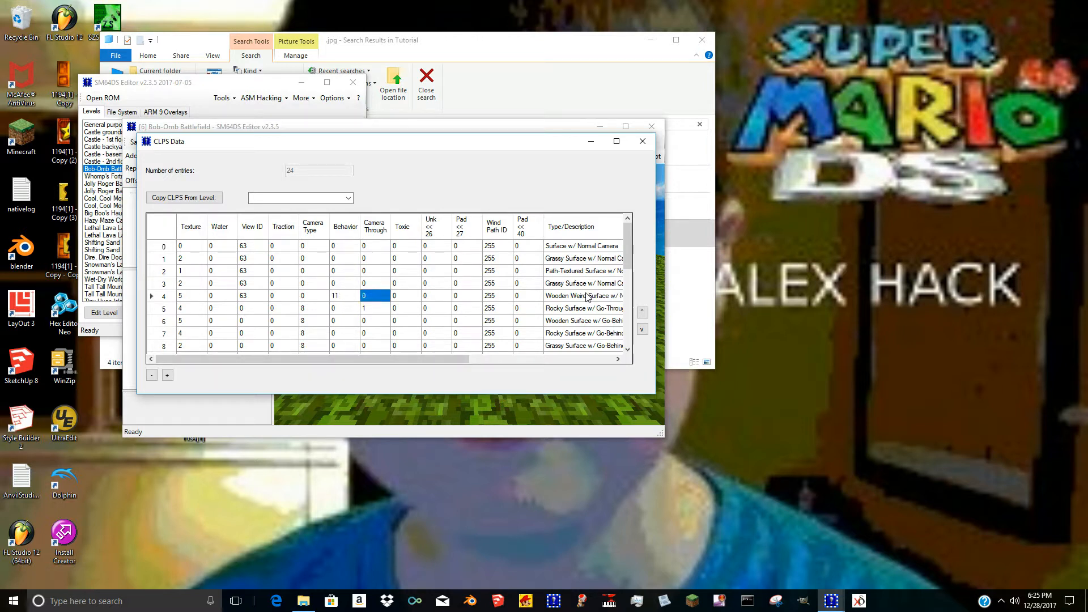
pyautogui.click(590, 291)
pyautogui.moveTo(419, 358); pyautogui.dragTo(372, 362)
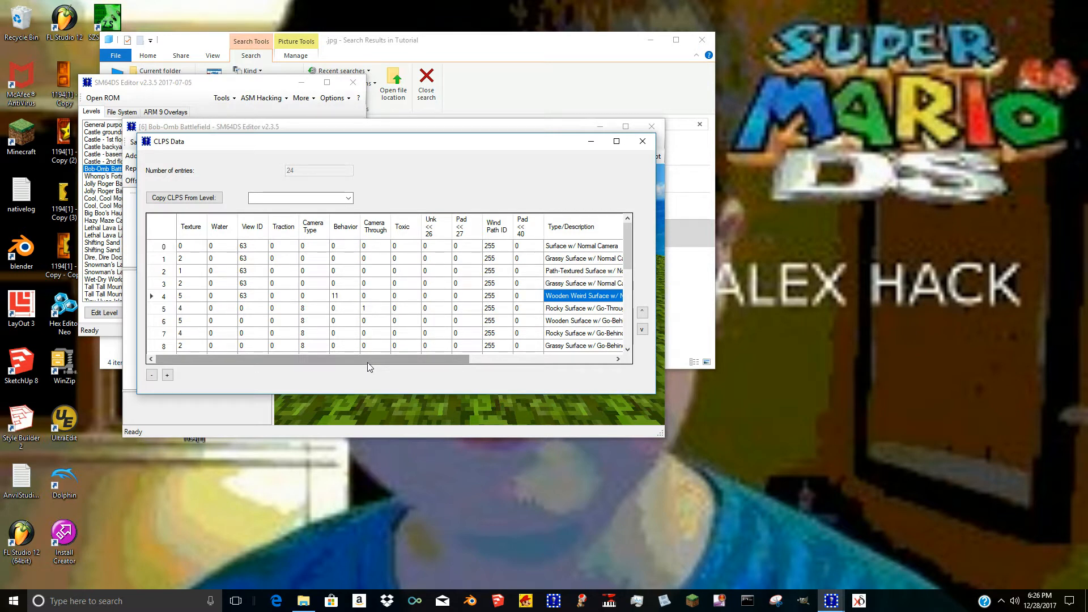
# Set the behavior of CLPS entry 4 to 0 and the Camera Through value of entry 5 to 0.
pyautogui.click(328, 288)
pyautogui.click(340, 289)
pyautogui.click(339, 297)
pyautogui.write('0')
pyautogui.click(375, 296)
pyautogui.click(380, 311)
pyautogui.write('0')
pyautogui.press('Tab')
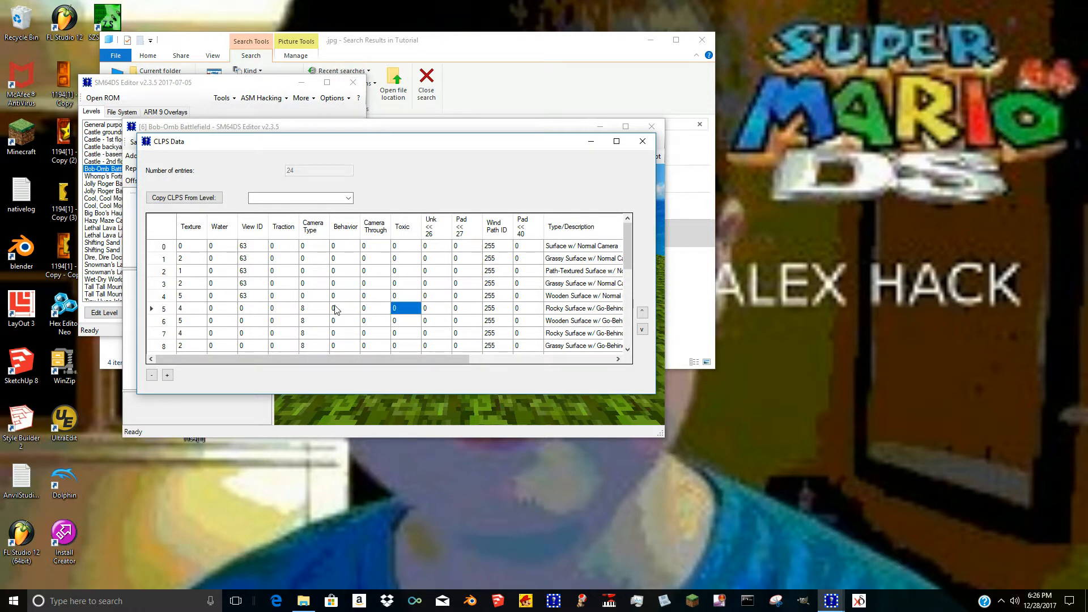
pyautogui.click(189, 285)
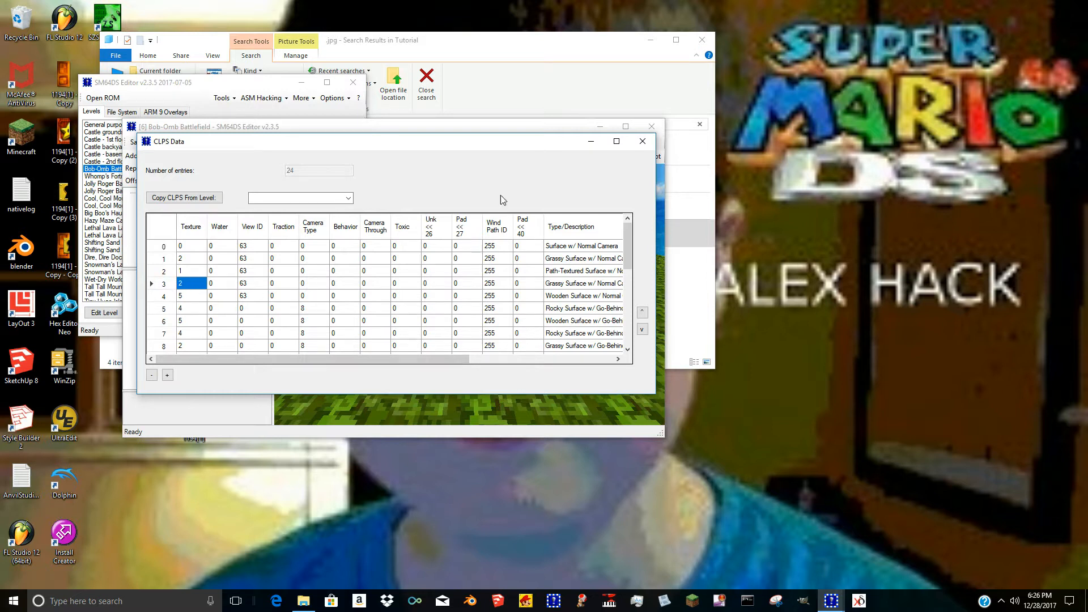
# Leave the level editor and open the level's collision map to check the collision type of a ground plane.
pyautogui.click(642, 141)
pyautogui.click(638, 126)
pyautogui.click(1074, 6)
pyautogui.click(159, 312)
pyautogui.click(333, 280)
pyautogui.click(65, 67)
pyautogui.click(324, 175)
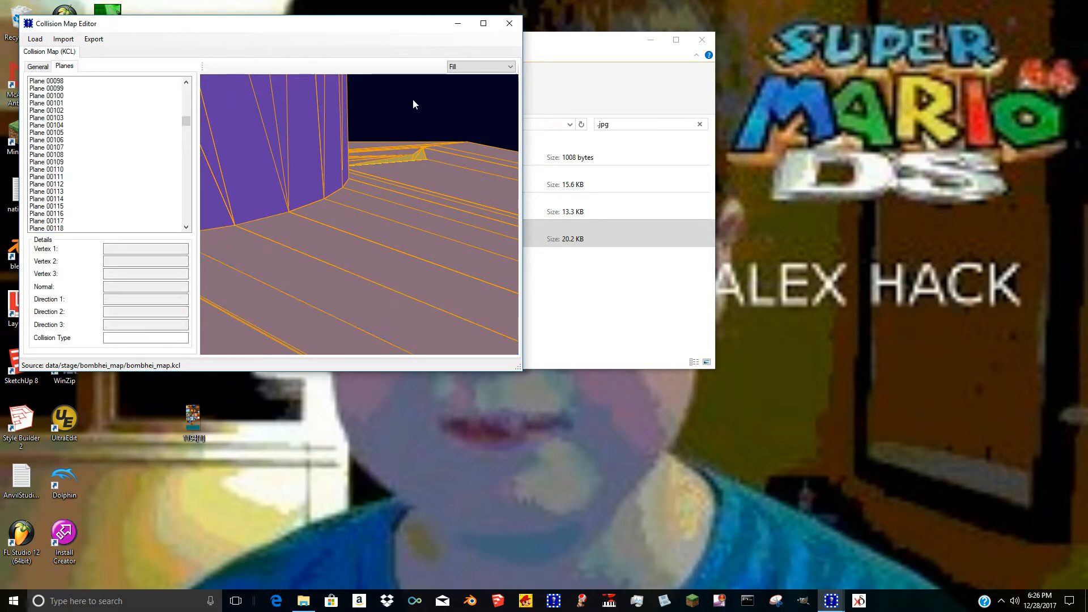
pyautogui.moveTo(319, 180); pyautogui.dragTo(469, 213)
pyautogui.click(358, 238)
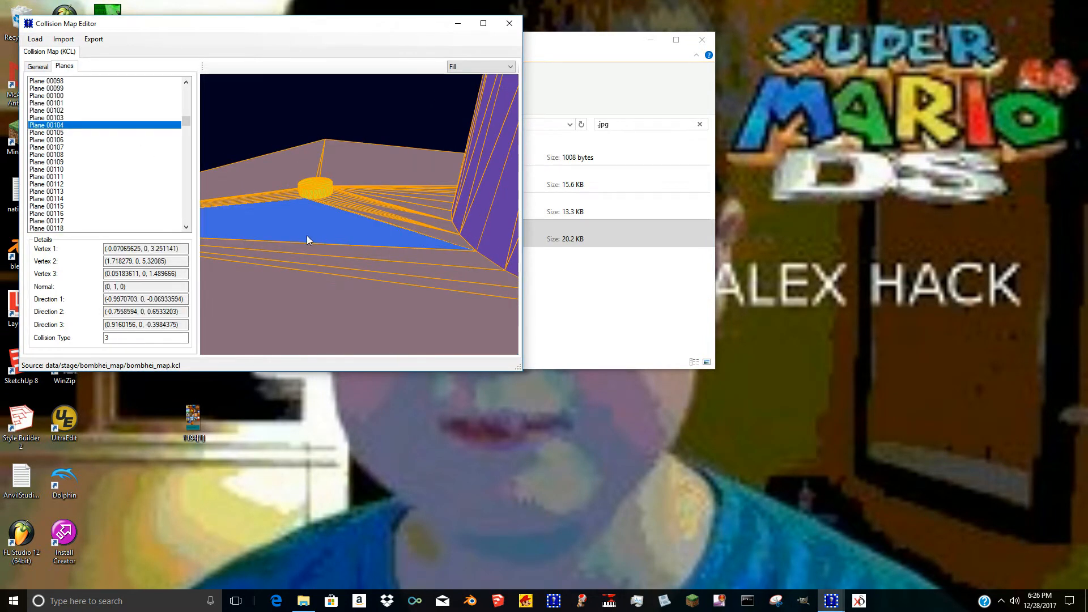
# Inspect the collision types of the planes on the round yellow platform and close the collision map.
pyautogui.moveTo(307, 236); pyautogui.dragTo(427, 229, button='right')
pyautogui.moveTo(427, 229); pyautogui.dragTo(440, 251)
pyautogui.moveTo(439, 250); pyautogui.dragTo(420, 174, button='right')
pyautogui.scroll(4, 420, 174)
pyautogui.moveTo(420, 174); pyautogui.dragTo(365, 260)
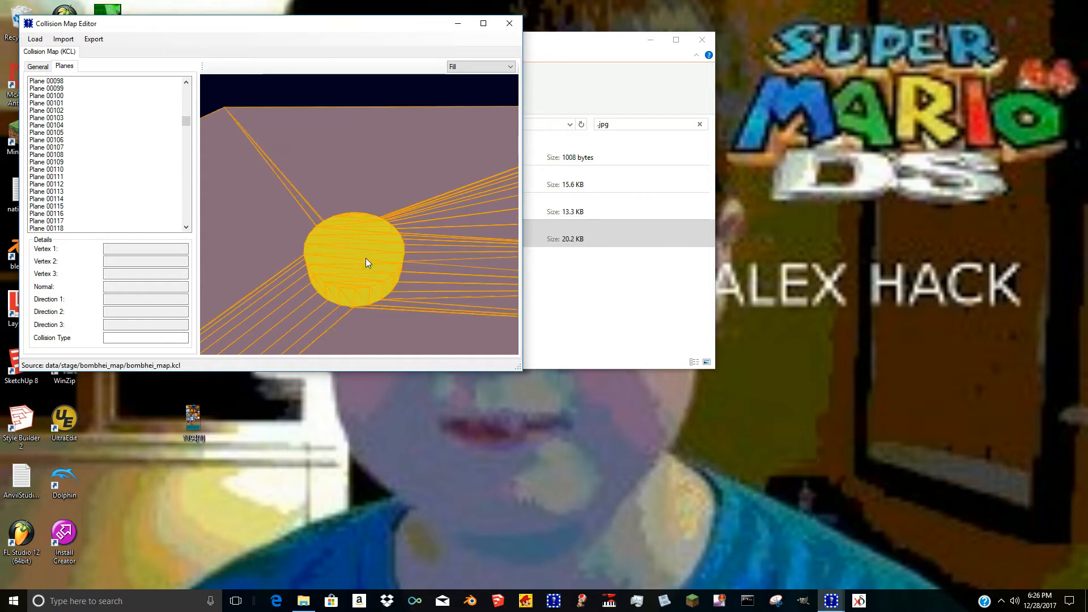
pyautogui.click(315, 239)
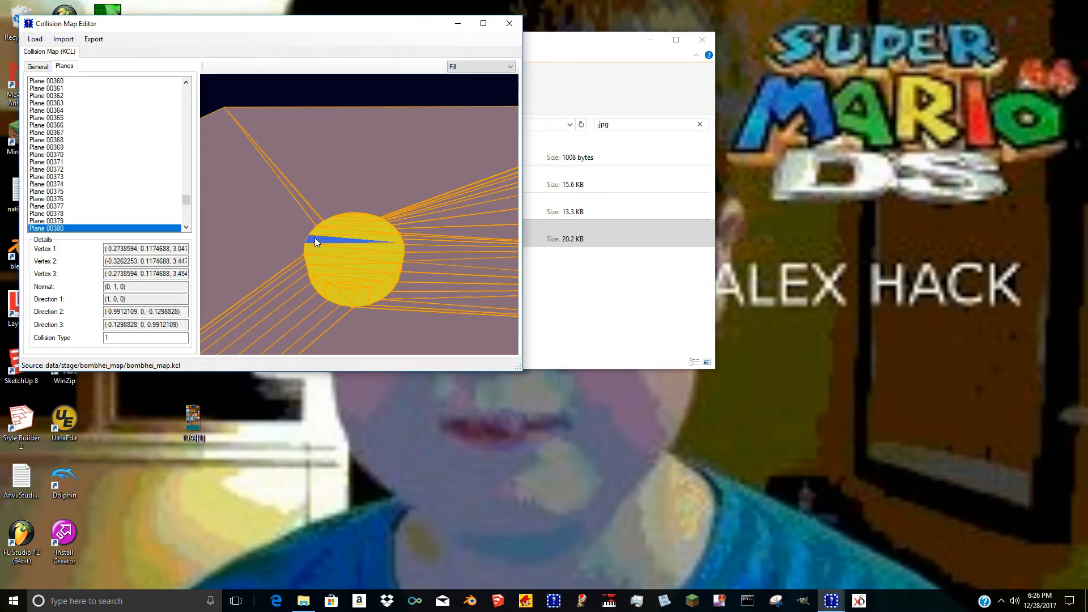
pyautogui.click(364, 293)
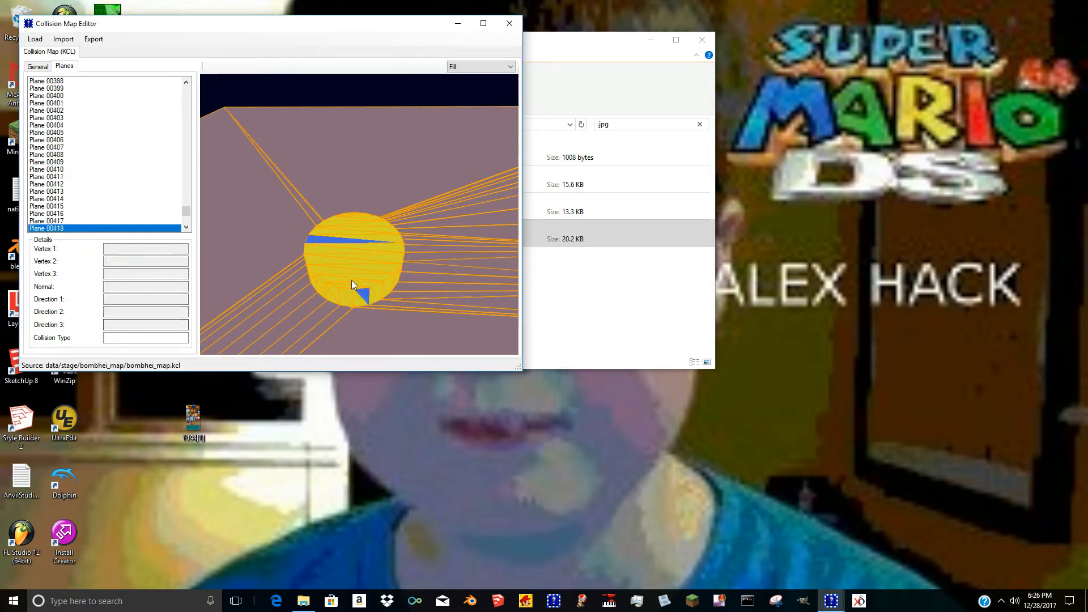
pyautogui.click(325, 241)
pyautogui.click(362, 301)
pyautogui.moveTo(362, 300); pyautogui.dragTo(303, 216, button='right')
pyautogui.click(298, 207)
pyautogui.click(300, 205)
pyautogui.click(316, 207)
pyautogui.click(315, 207)
pyautogui.click(509, 23)
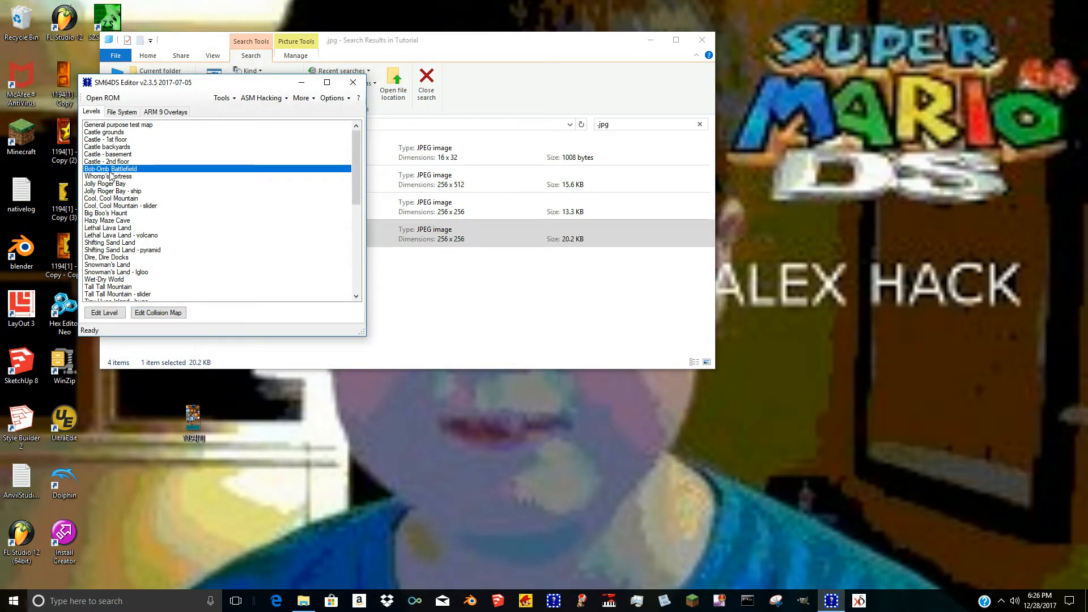
# Open Bob-Omb Battlefield's CLPS data and set the texture of entry 0 to 1.
pyautogui.doubleClick(110, 172)
pyautogui.click(213, 54)
pyautogui.click(104, 159)
pyautogui.click(129, 160)
pyautogui.click(129, 173)
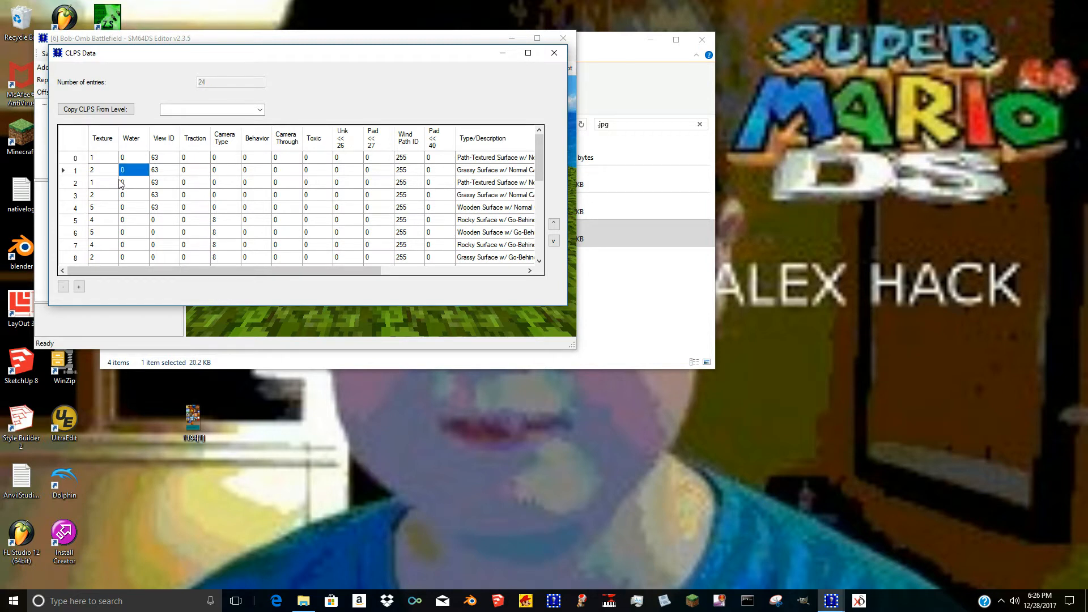
# Set the texture of CLPS entries 2 and 3 to 5, then save and close the level.
pyautogui.click(100, 173)
pyautogui.click(97, 183)
pyautogui.write('3')
pyautogui.click(103, 195)
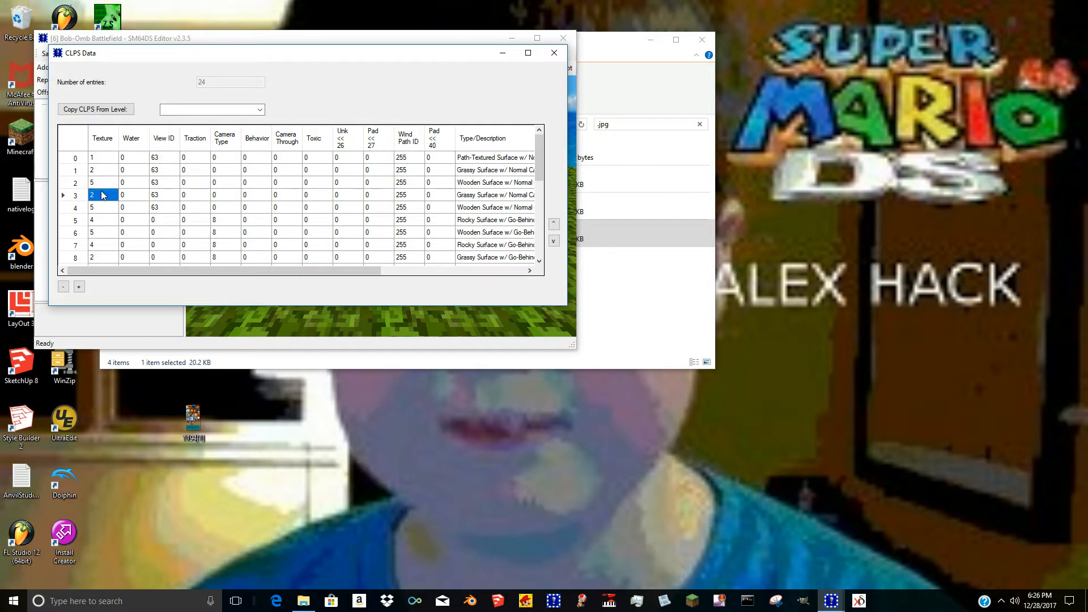
pyautogui.click(123, 195)
pyautogui.click(106, 185)
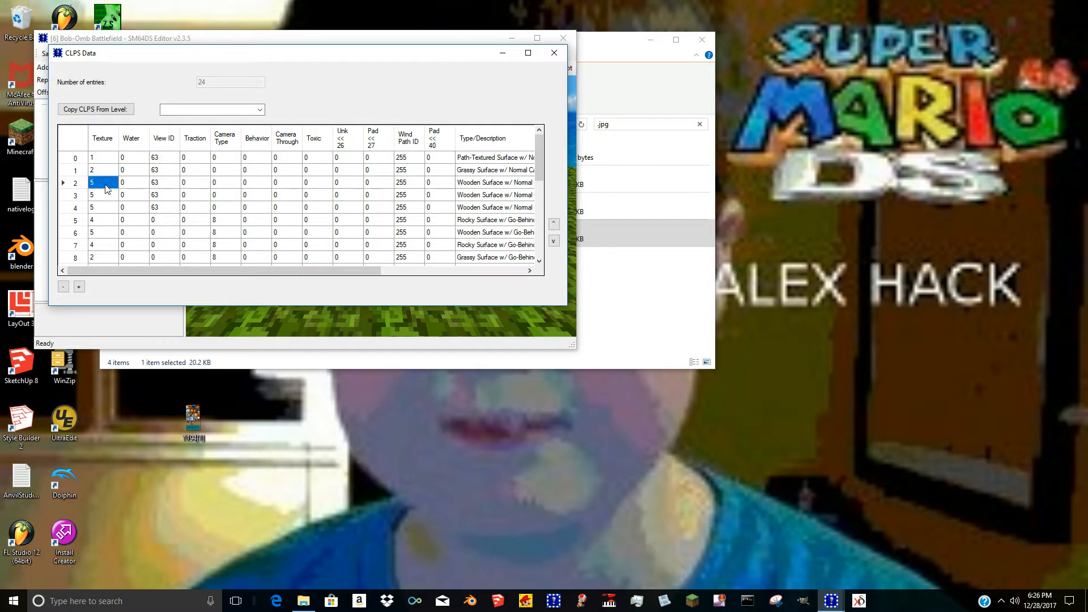
pyautogui.click(553, 52)
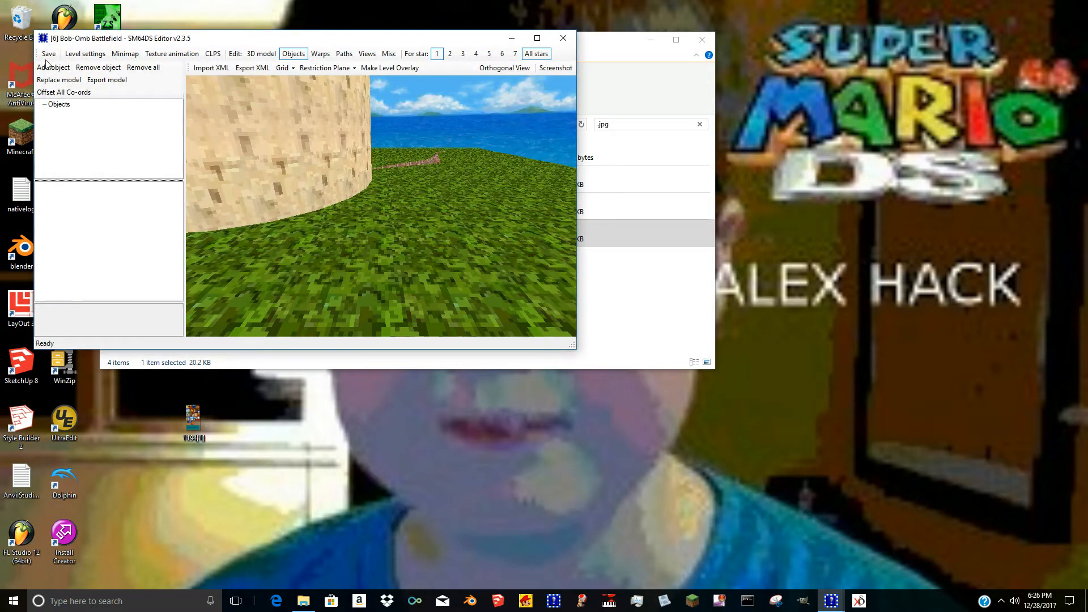
pyautogui.click(562, 38)
# Check the collision type of the yellow sloped plane beside the tower in the level's collision map.
pyautogui.click(158, 312)
pyautogui.moveTo(352, 276); pyautogui.dragTo(495, 170)
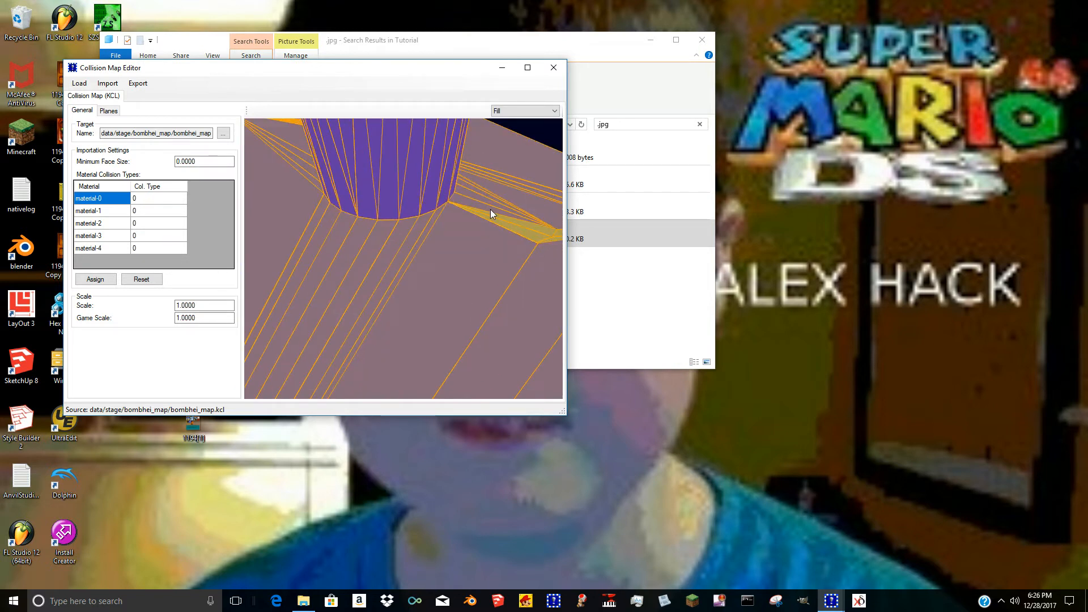
pyautogui.click(107, 111)
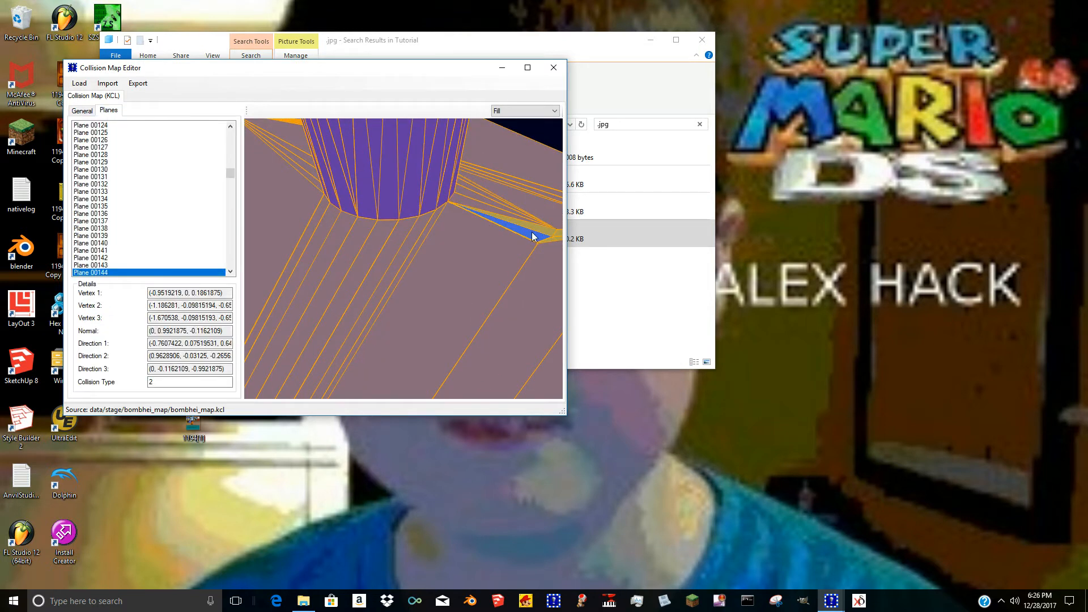
pyautogui.click(549, 72)
# Reopen Bob-Omb Battlefield's CLPS data and set the texture of entry 0 to 1 and entry 1 to 5.
pyautogui.click(126, 177)
pyautogui.click(131, 169)
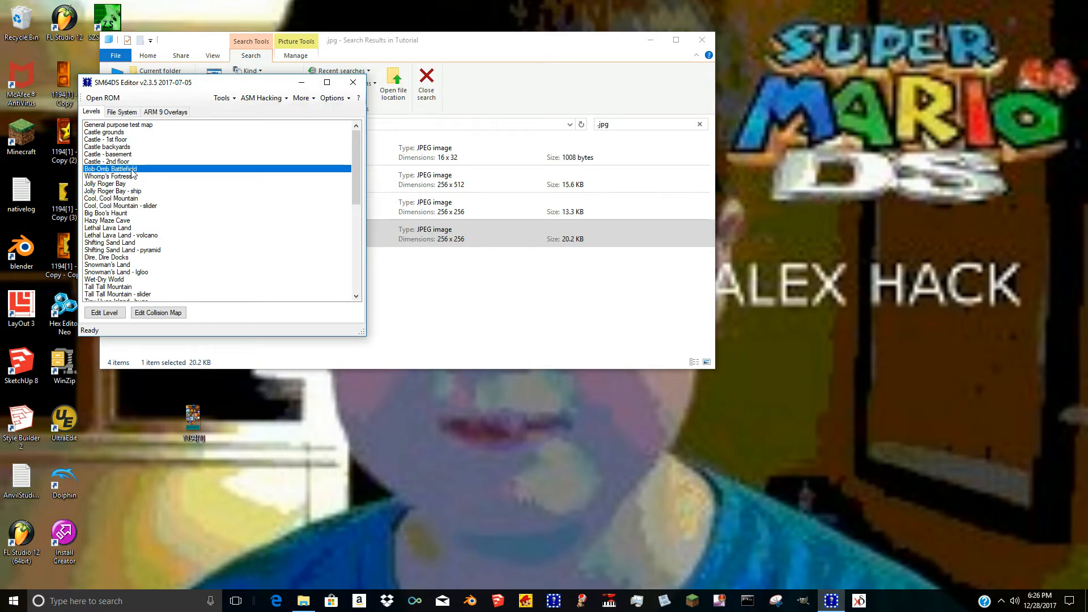
pyautogui.doubleClick(131, 170)
pyautogui.scroll(3, 326, 215)
pyautogui.click(257, 97)
pyautogui.click(154, 213)
pyautogui.click(151, 231)
pyautogui.write('2')
pyautogui.click(156, 205)
pyautogui.write('5')
pyautogui.click(149, 217)
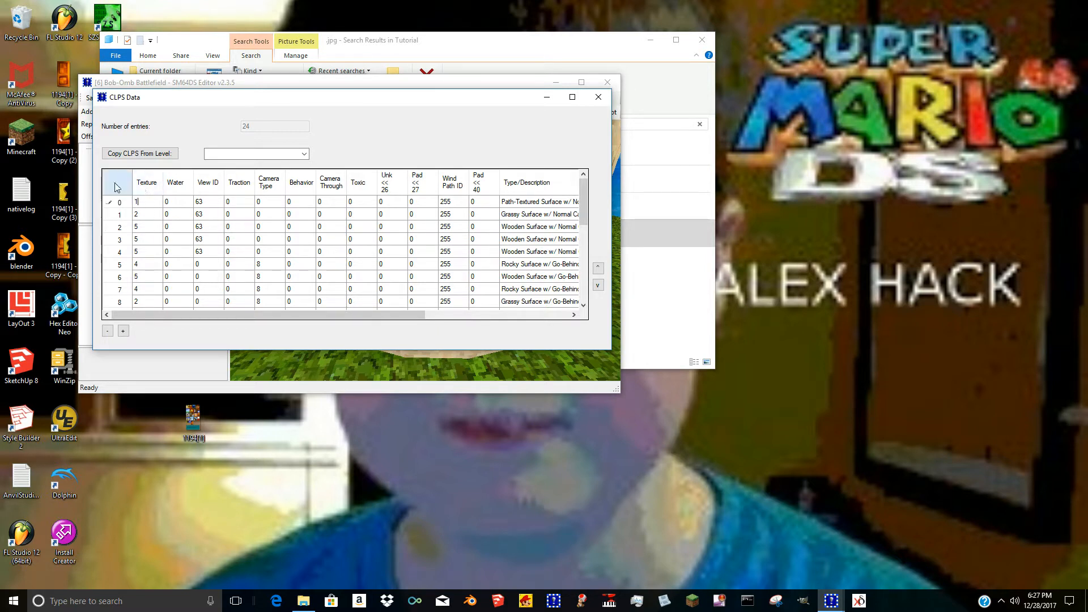
pyautogui.write('5')
pyautogui.click(186, 219)
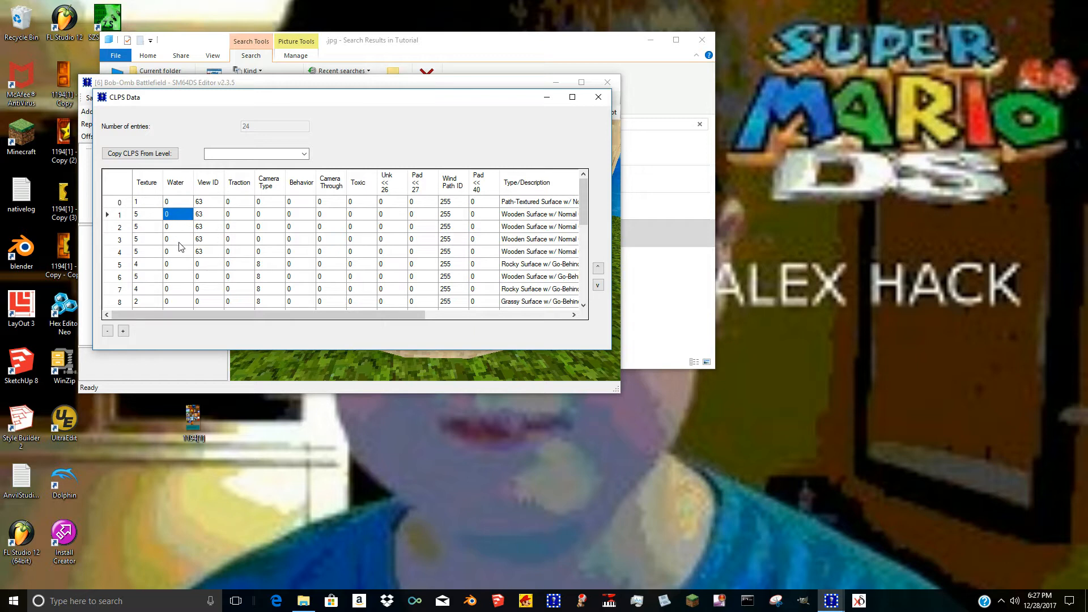
# Close the CLPS data, save the level changes and close the SM64DS Editor.
pyautogui.click(146, 251)
pyautogui.click(146, 240)
pyautogui.click(148, 252)
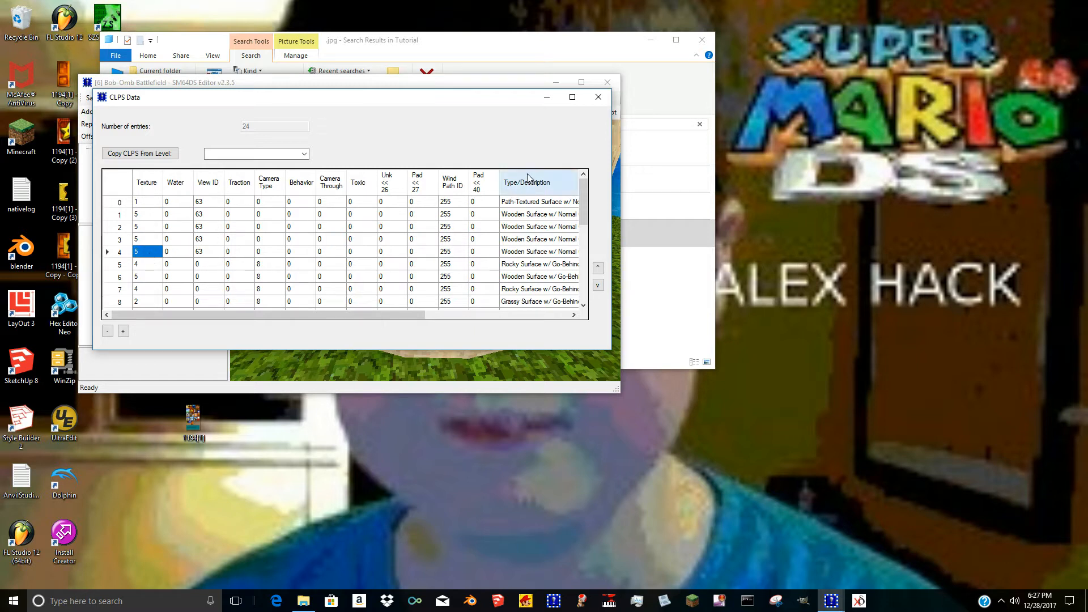
pyautogui.click(598, 98)
pyautogui.moveTo(425, 281); pyautogui.dragTo(342, 244, button='right')
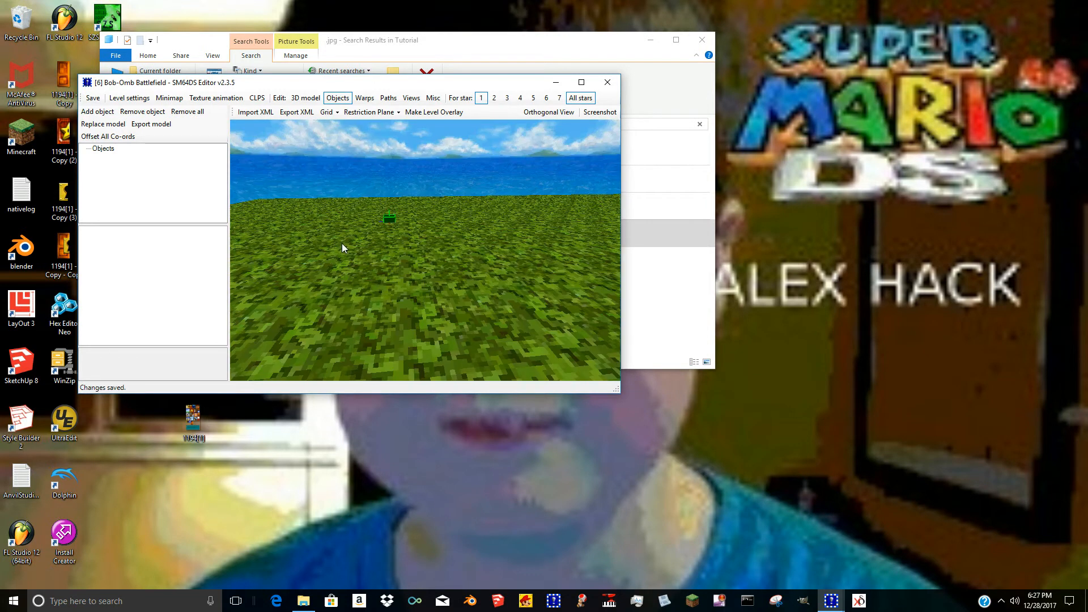
pyautogui.click(606, 82)
pyautogui.click(354, 81)
# Switch to File Explorer and open the folder containing the recently used Super Mario 64 DS Tutorial ROM.
pyautogui.click(130, 161)
pyautogui.scroll(-1, 292, 301)
pyautogui.rightClick(270, 290)
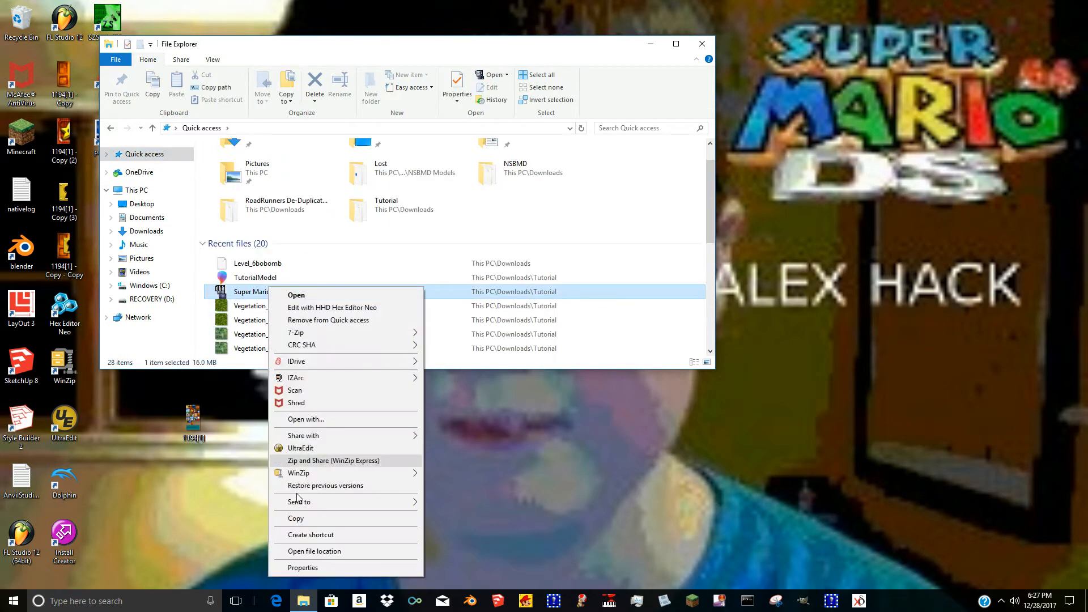
pyautogui.click(309, 551)
# Rename the NDS ROM file as Super Mario 64 DS Alex Hack.
pyautogui.rightClick(250, 352)
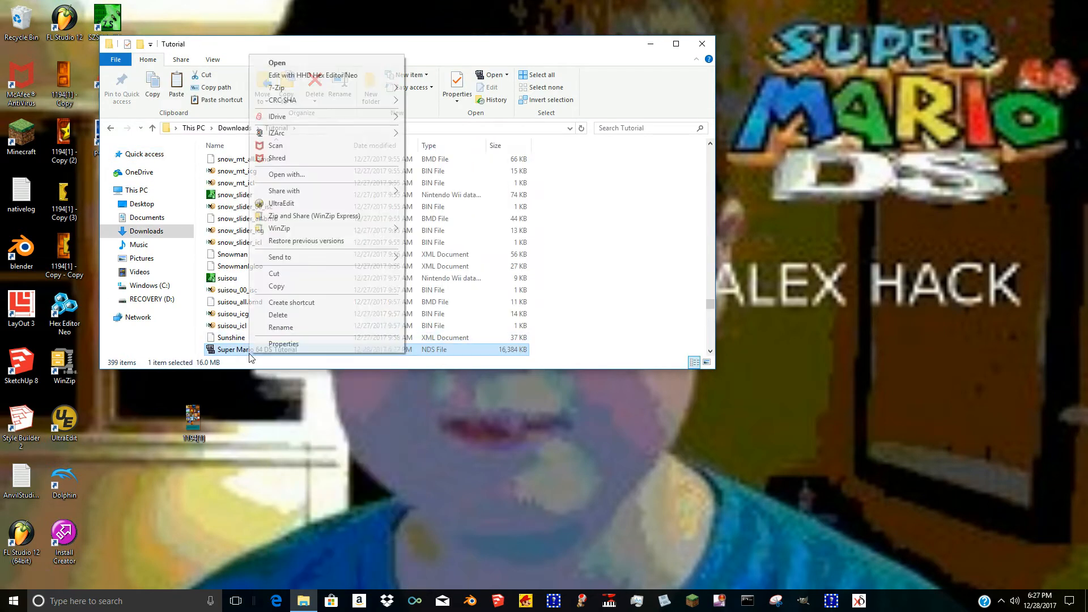
pyautogui.click(272, 328)
pyautogui.write('Super Mario 64 DS')
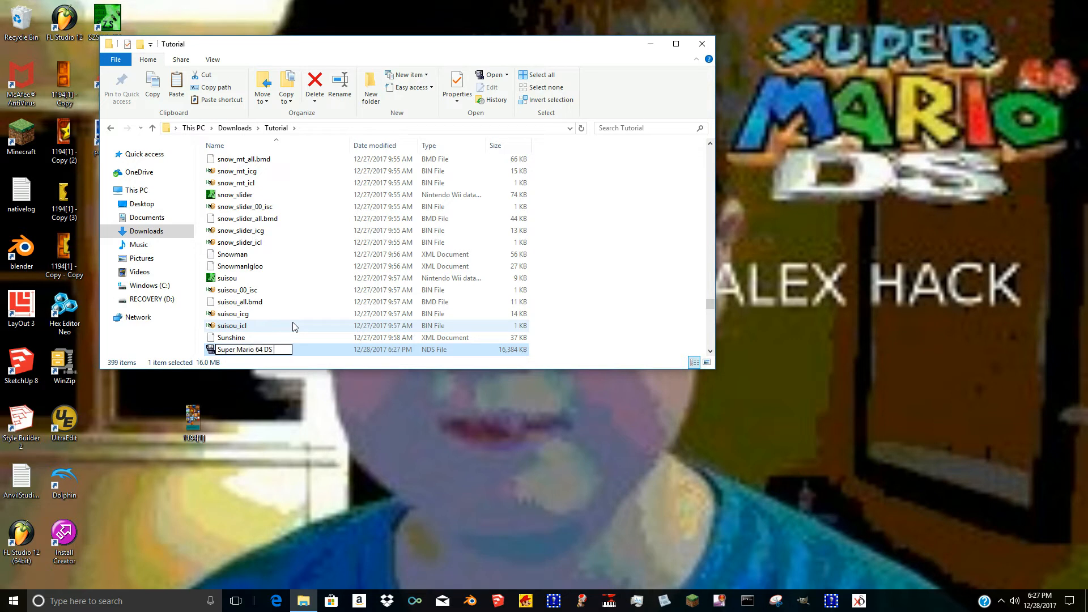
pyautogui.write(' Alex Hack')
pyautogui.press('Return')
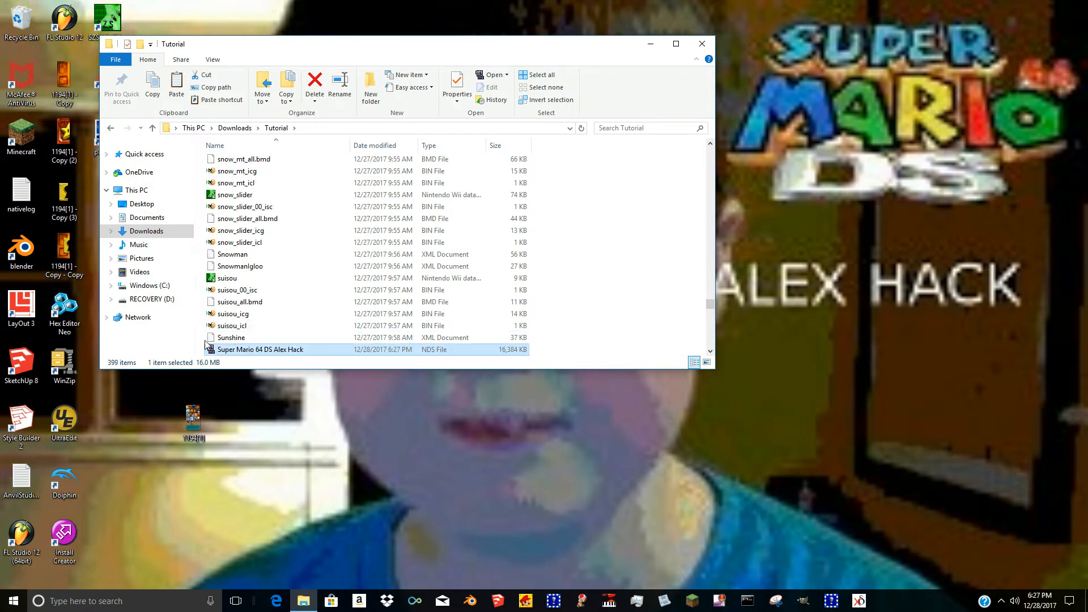
# Launch the renamed ROM in DeSmuME, adjust the system volume and start Adventure mode with File A.
pyautogui.doubleClick(246, 349)
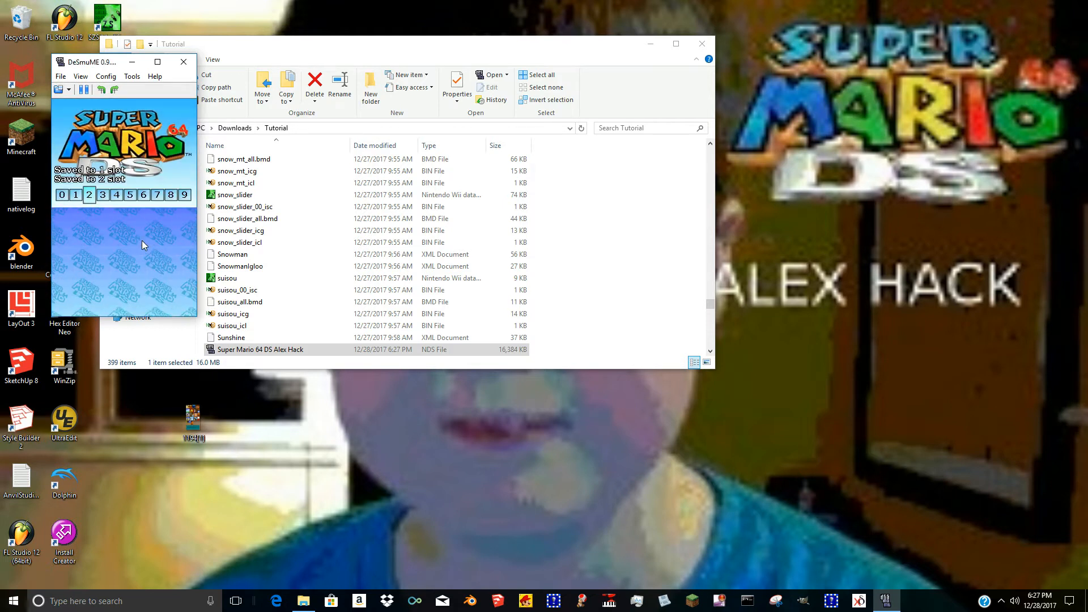
pyautogui.click(124, 302)
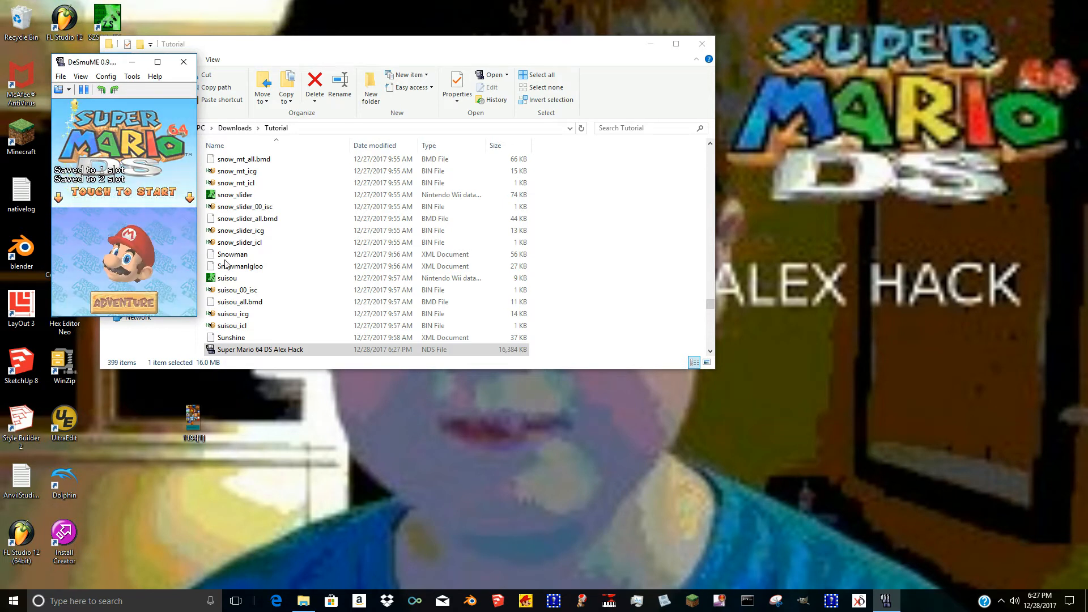
pyautogui.click(1015, 600)
pyautogui.moveTo(1015, 574); pyautogui.dragTo(987, 574)
pyautogui.click(77, 244)
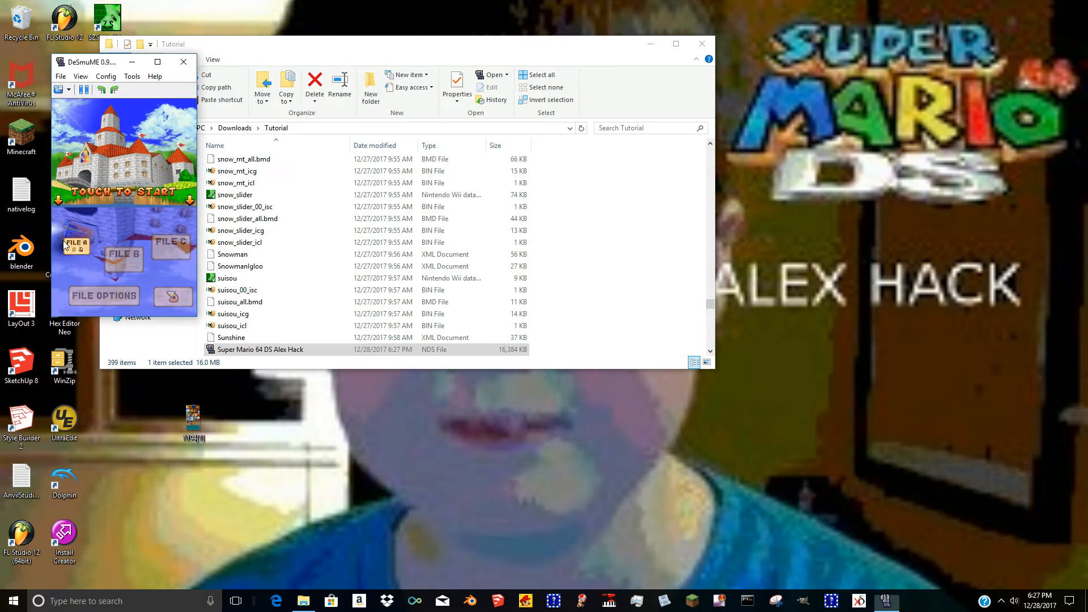
# Save the emulator state to slot 2 and run Mario across the castle grounds through the castle's front door.
pyautogui.hotkey('shift', 'F2')
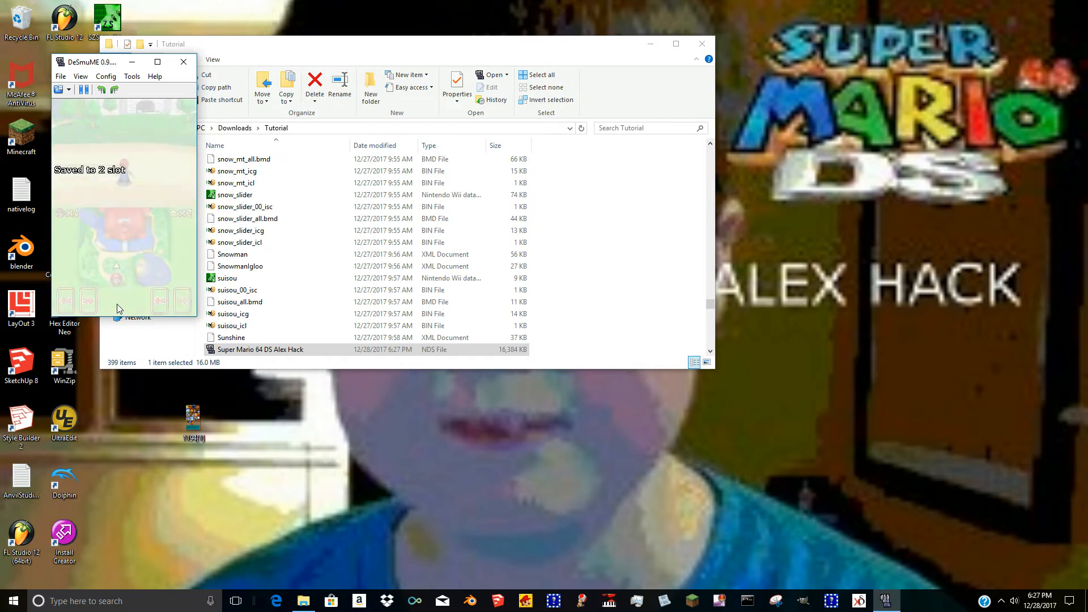
pyautogui.press('Up')
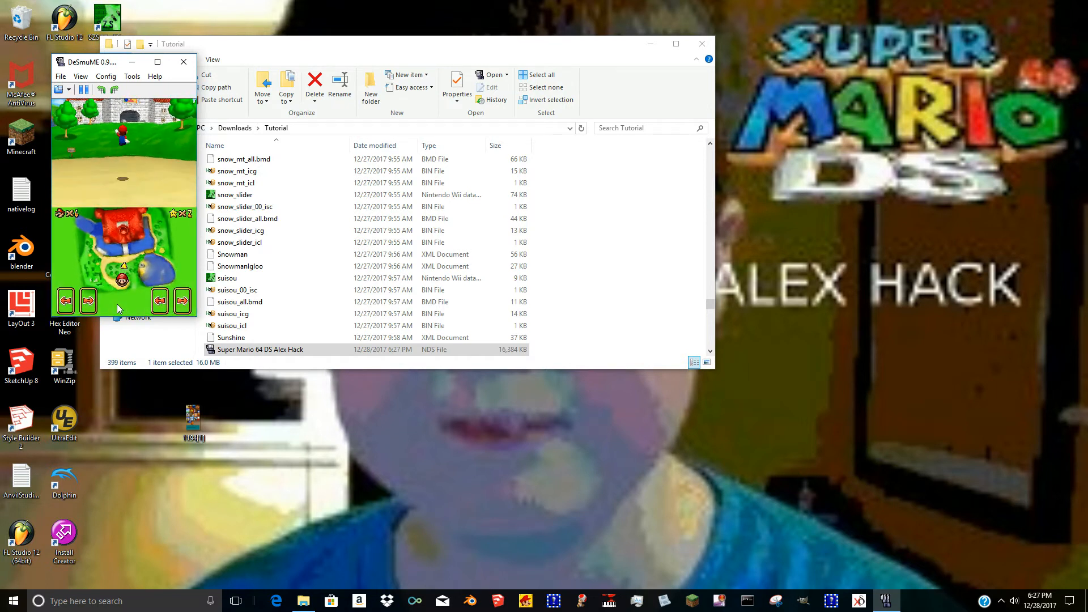
pyautogui.press('Up')
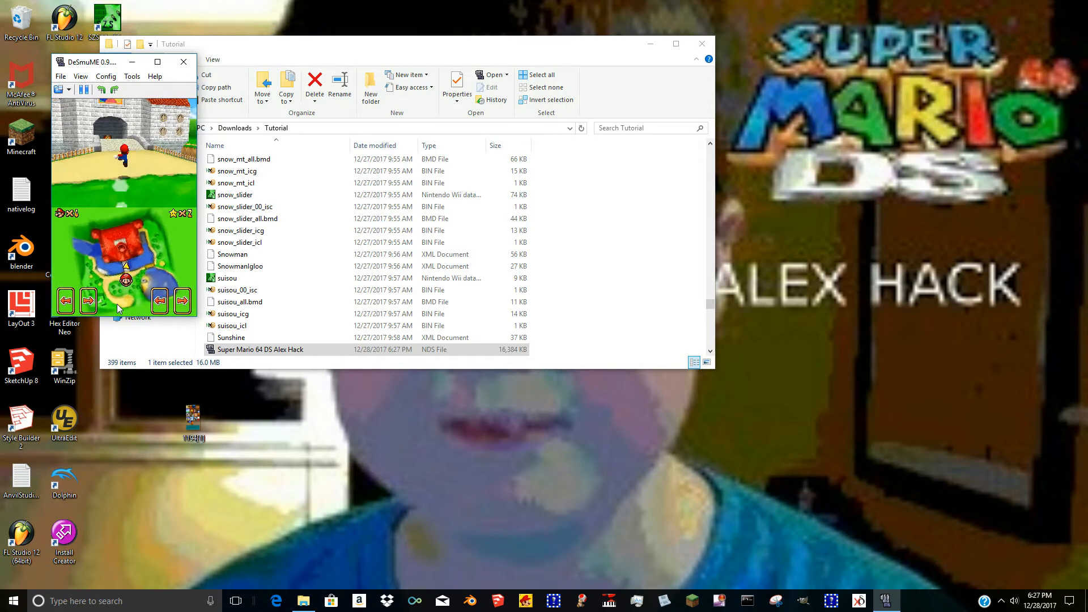
pyautogui.press('Up')
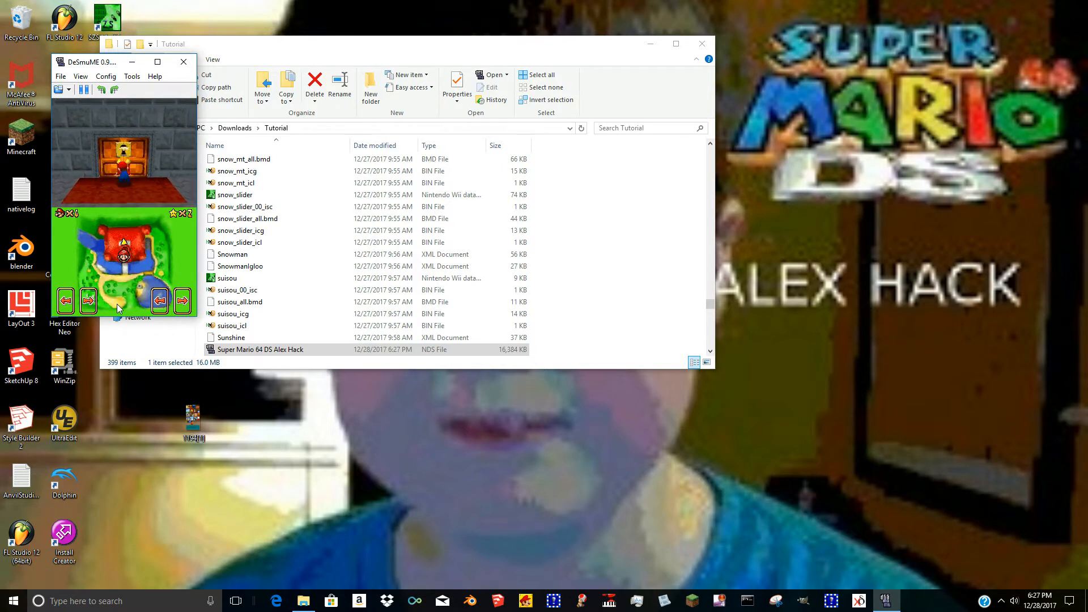
pyautogui.press('Up')
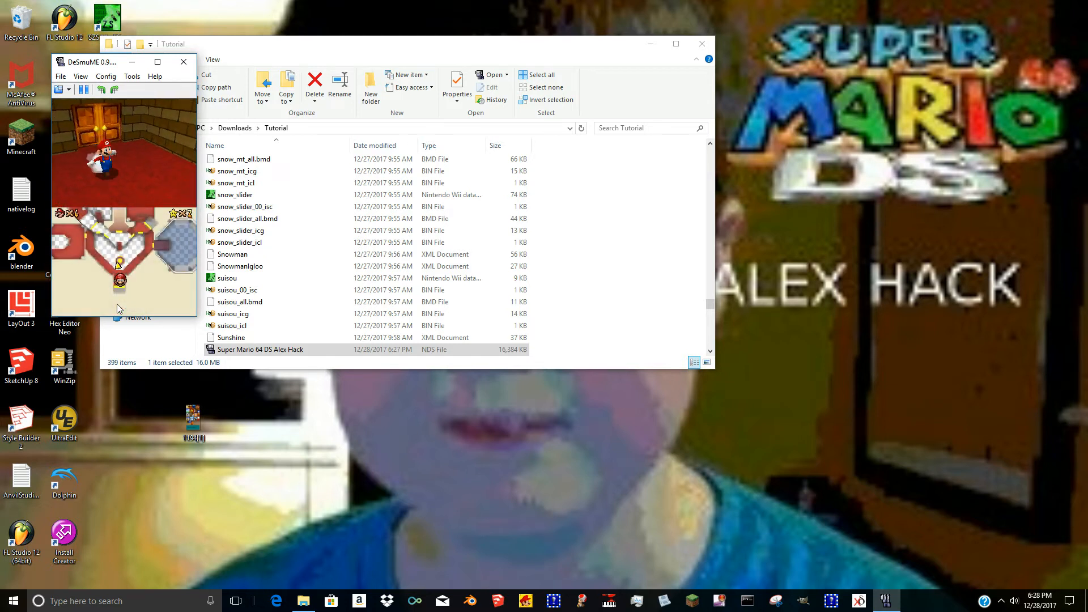
# Run Mario to the Bob-Omb Battlefield painting, saving states to slots 1 and 2, and start the Big Bob-Omb on the Summit course.
pyautogui.press('Right')
pyautogui.press('Up')
pyautogui.press('Up')
pyautogui.press('Up')
pyautogui.hotkey('shift', 'F1')
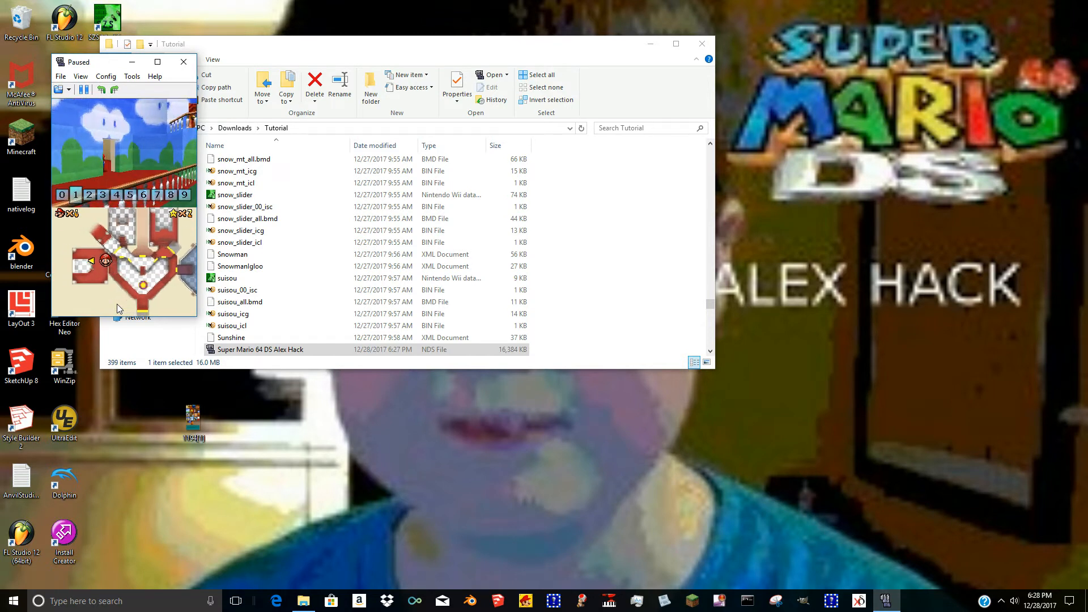
pyautogui.hotkey('shift', 'F2')
pyautogui.press('Up')
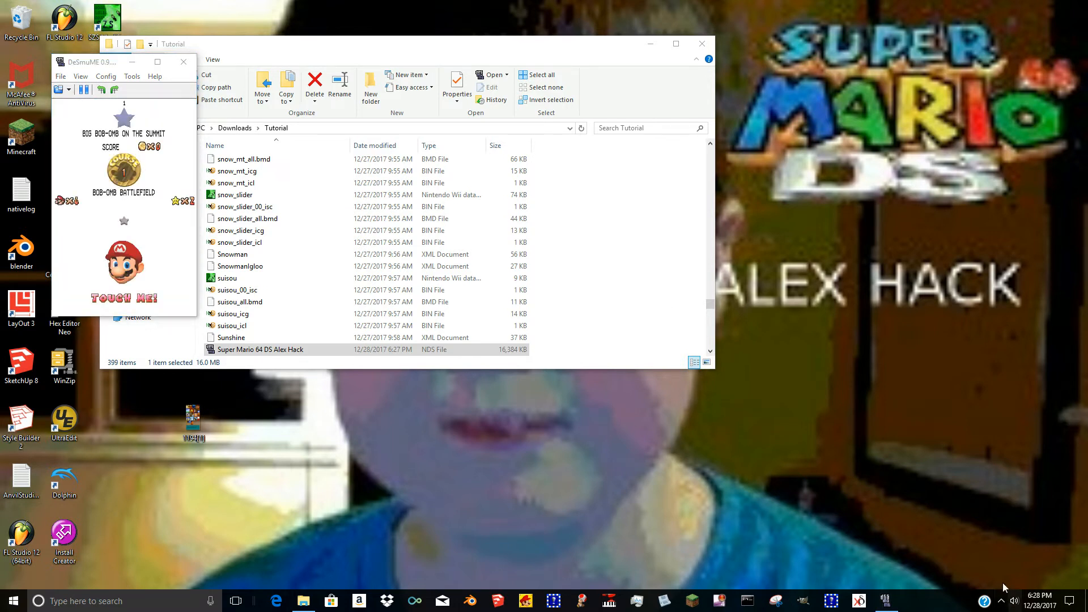
pyautogui.click(1014, 601)
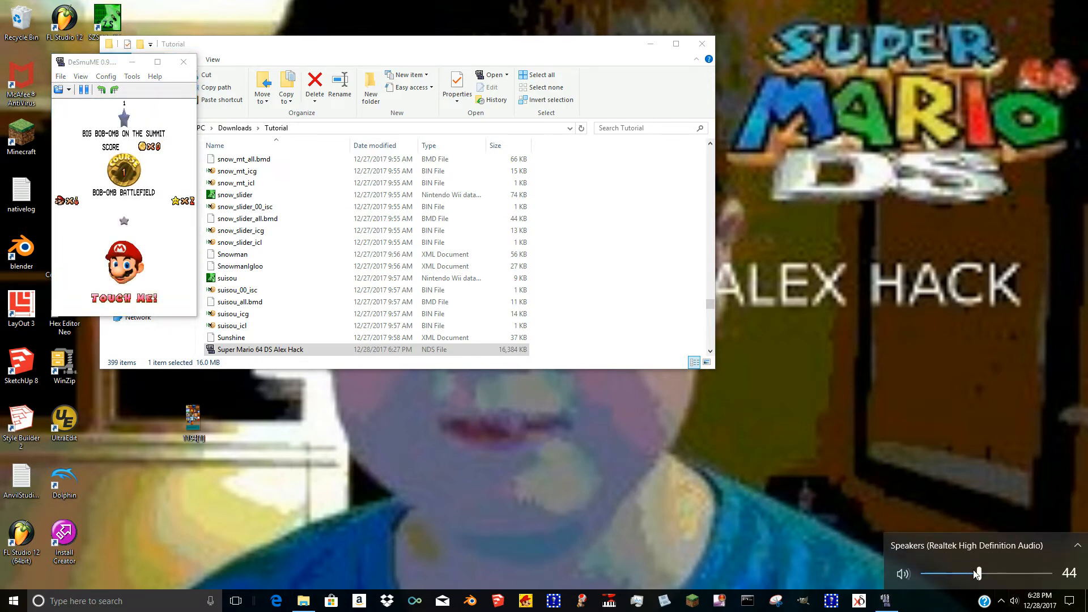
pyautogui.click(122, 267)
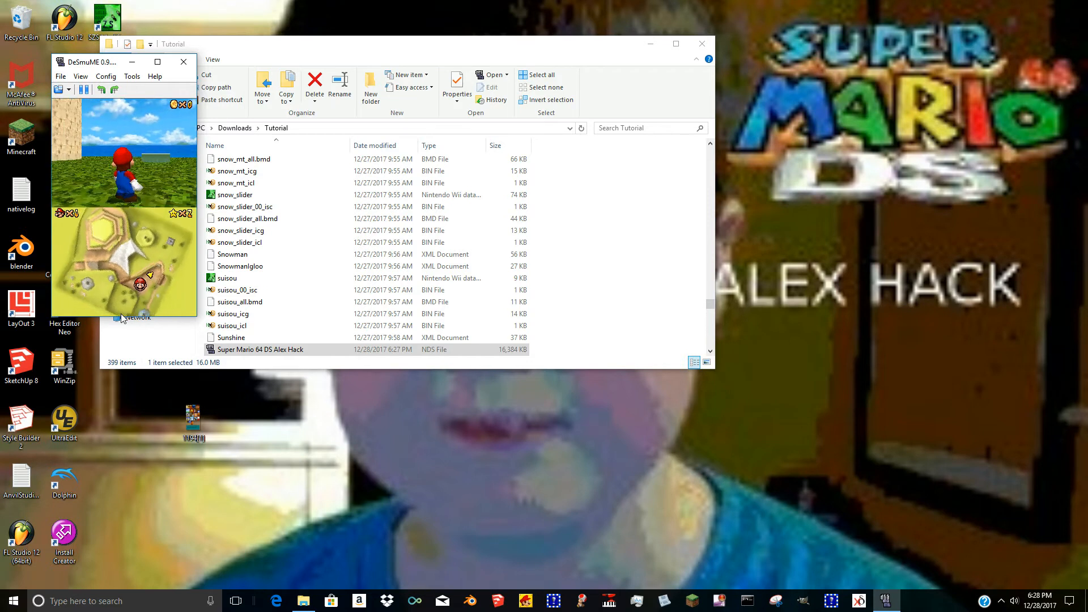
# Run and jump Mario around the imported Bob-Omb Battlefield model to examine its collision and camera behaviour, pausing and resuming the game.
pyautogui.press('Up')
pyautogui.press('z')
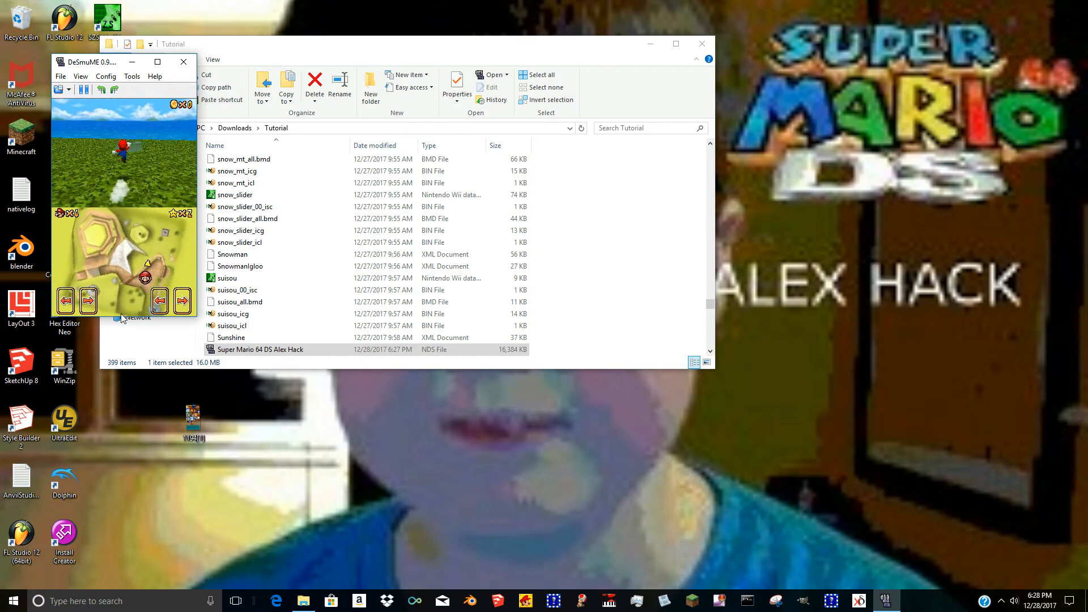
pyautogui.press('Right')
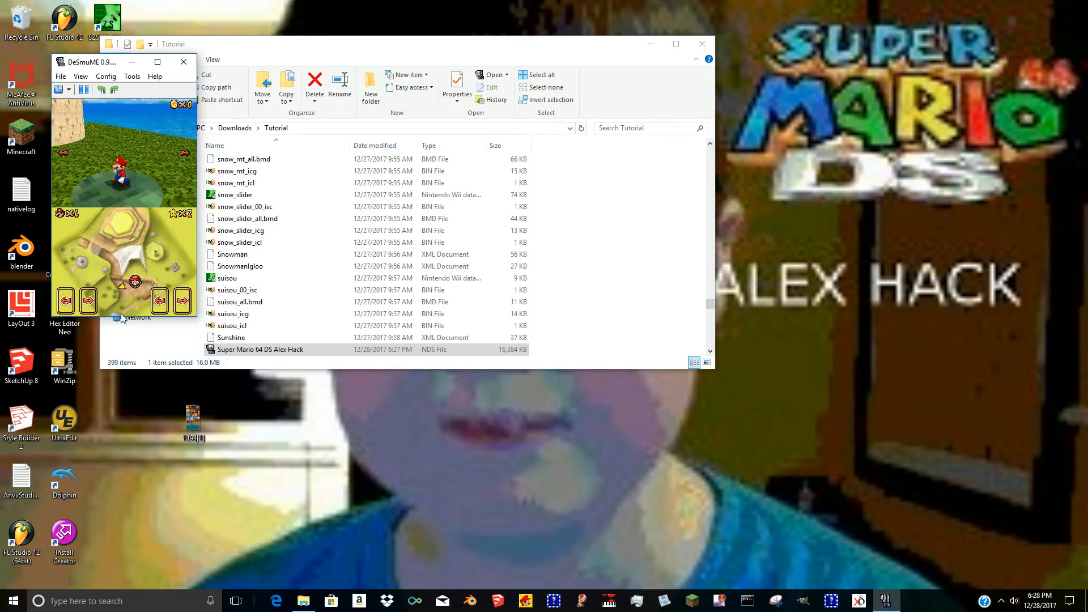
pyautogui.press('Up')
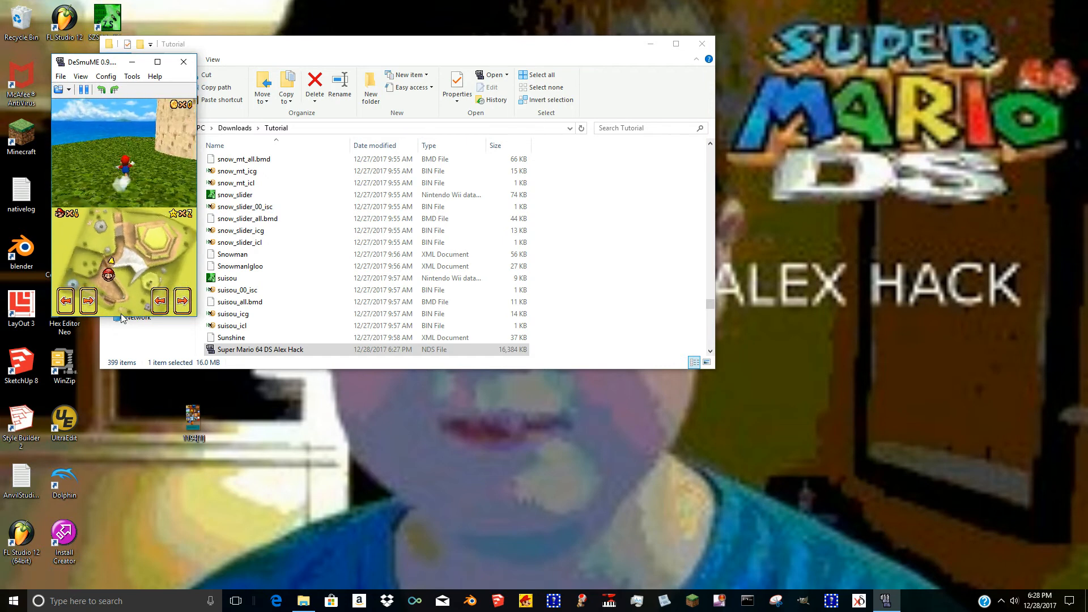
pyautogui.press('Right')
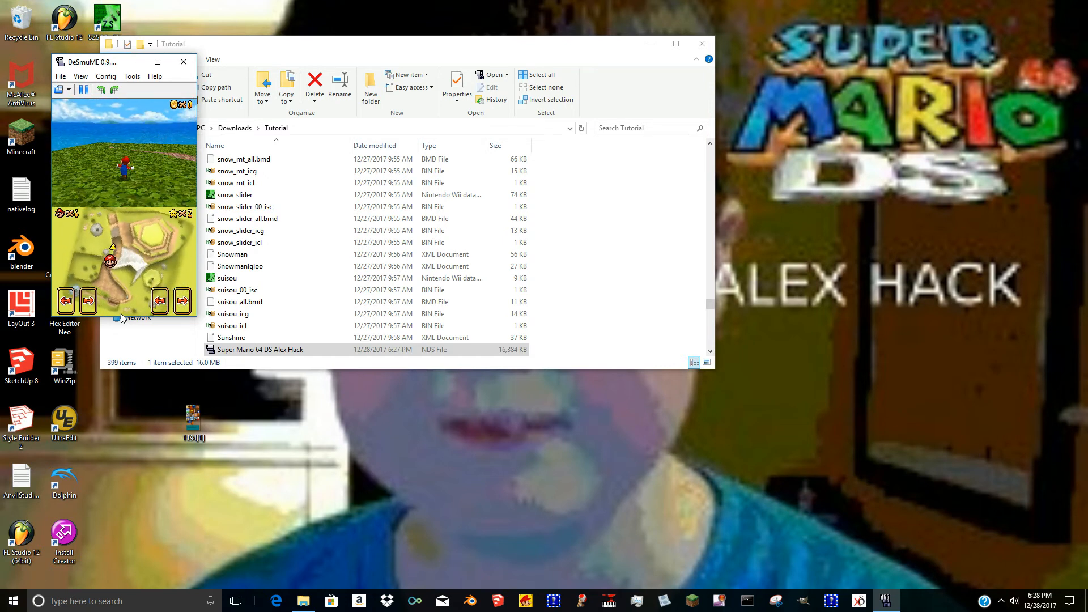
pyautogui.press('Down')
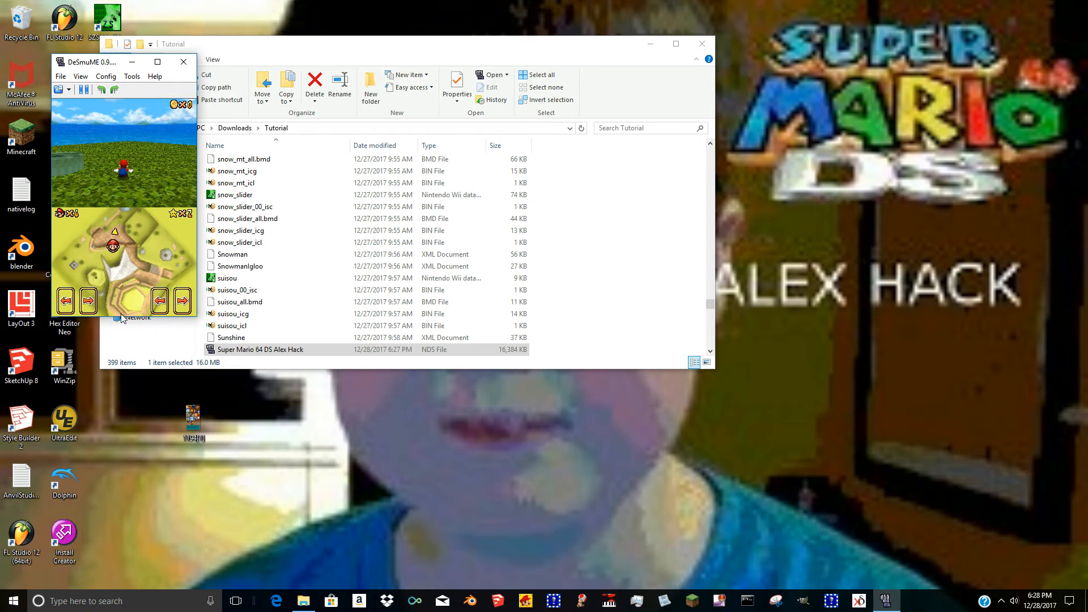
pyautogui.press('Return')
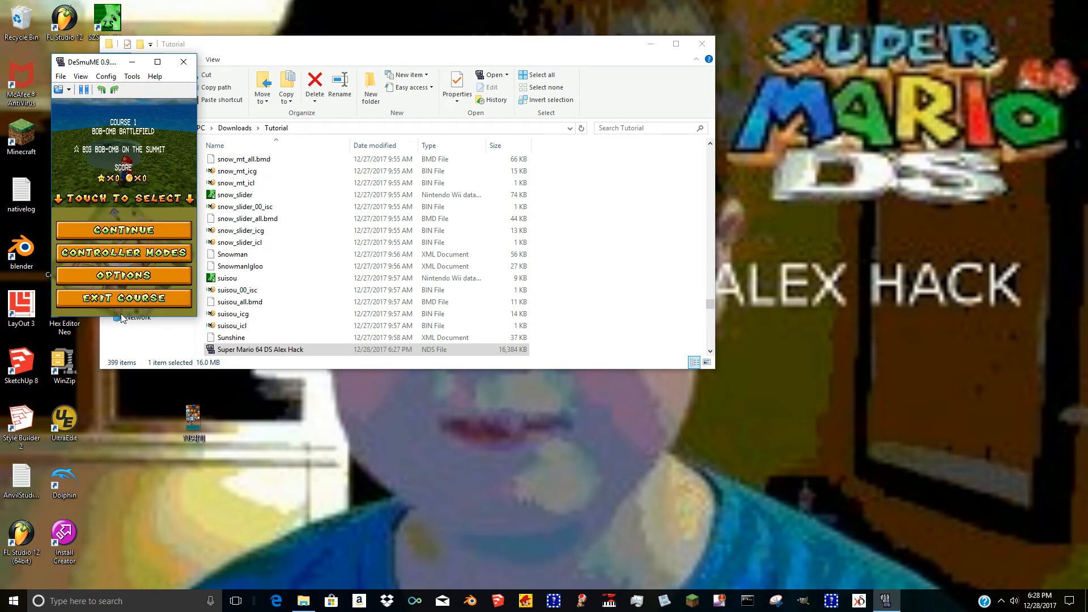
pyautogui.press('Return')
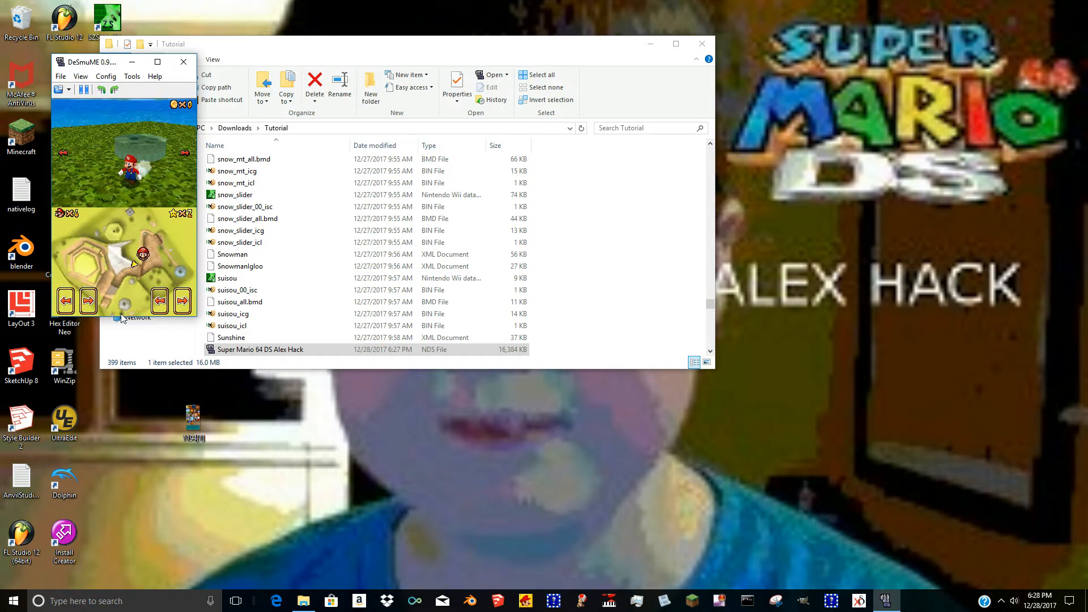
pyautogui.press('Right')
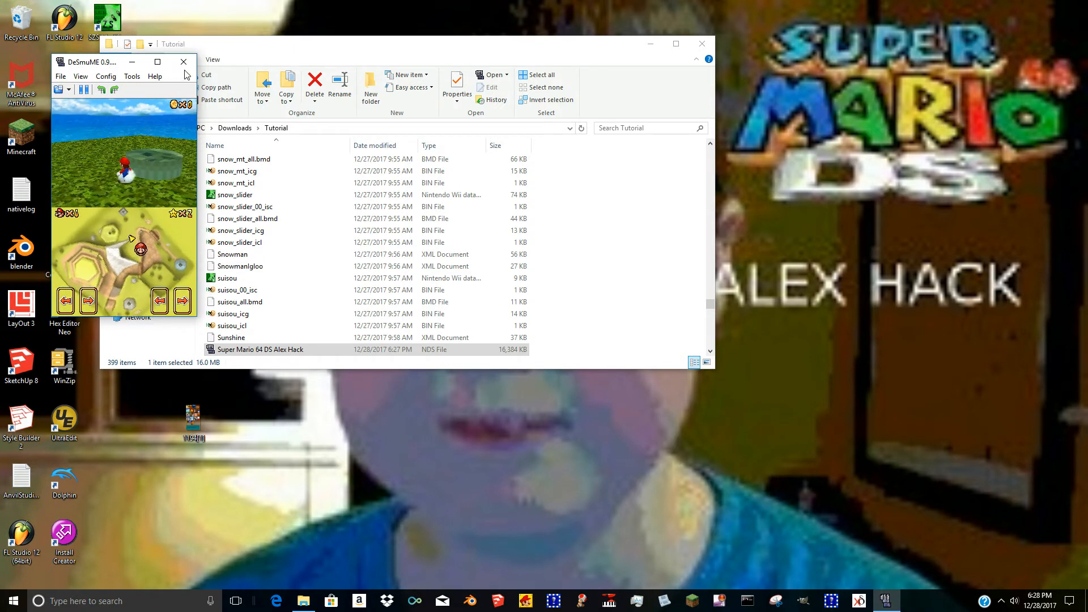
# Close DeSmuME and open the Super Mario 64 DS Alex Hack ROM in SM64DS Editor.
pyautogui.hotkey('alt', 'F4')
pyautogui.click(550, 600)
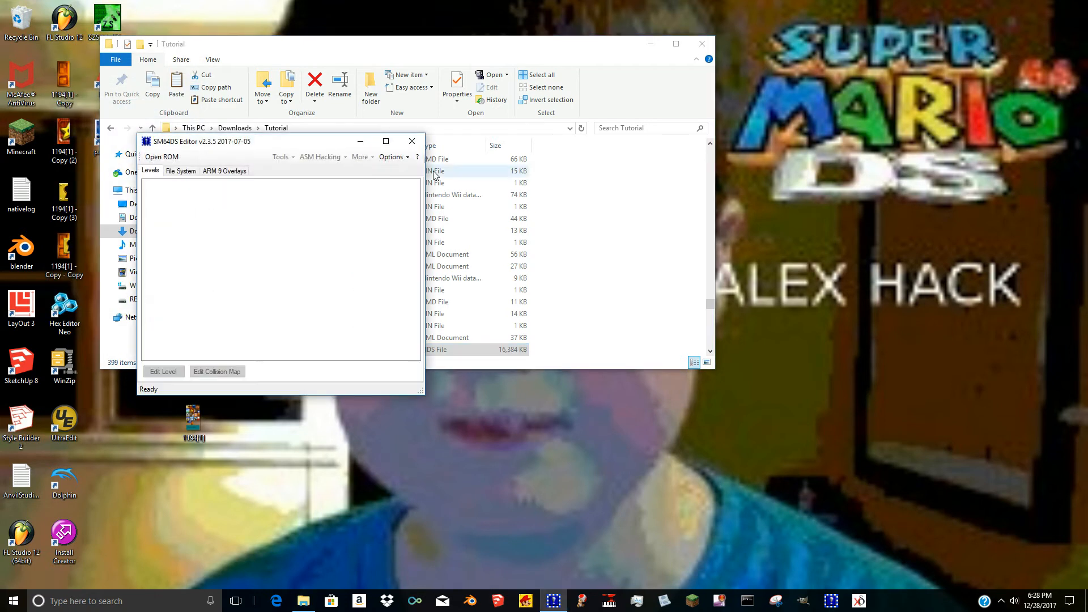
pyautogui.click(409, 143)
pyautogui.click(832, 600)
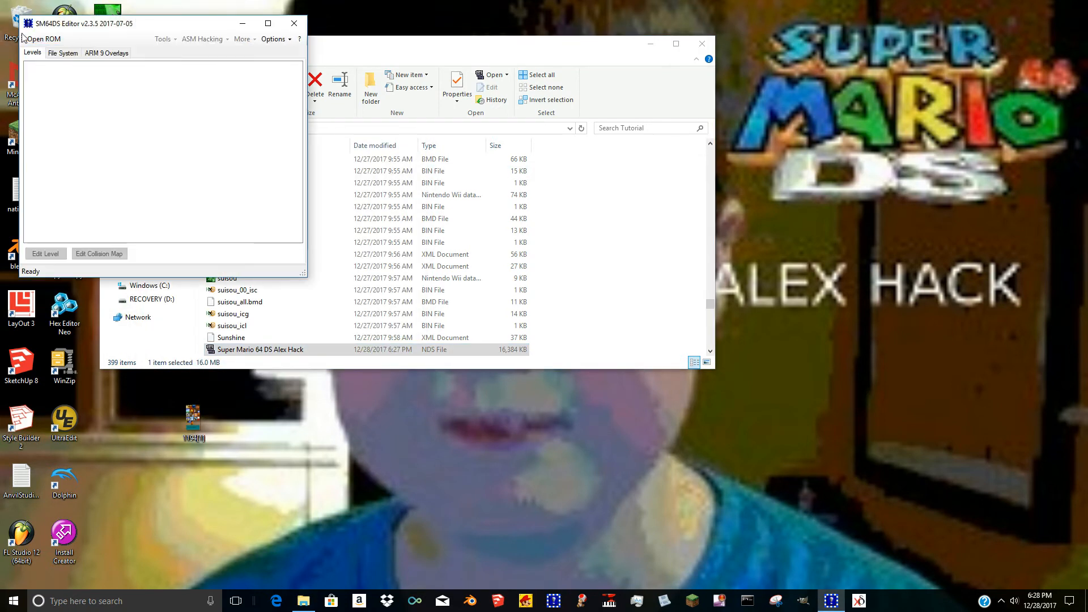
pyautogui.click(39, 37)
pyautogui.doubleClick(266, 263)
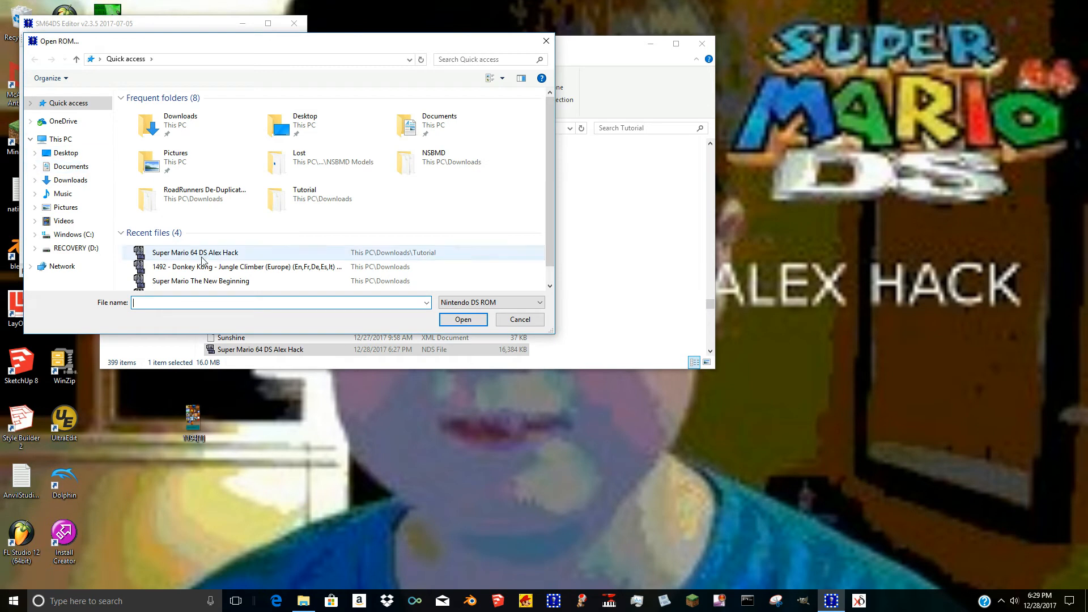
# Open the Bob-Omb Battlefield level for editing.
pyautogui.click(998, 598)
pyautogui.rightClick(994, 560)
pyautogui.click(816, 500)
pyautogui.doubleClick(63, 74)
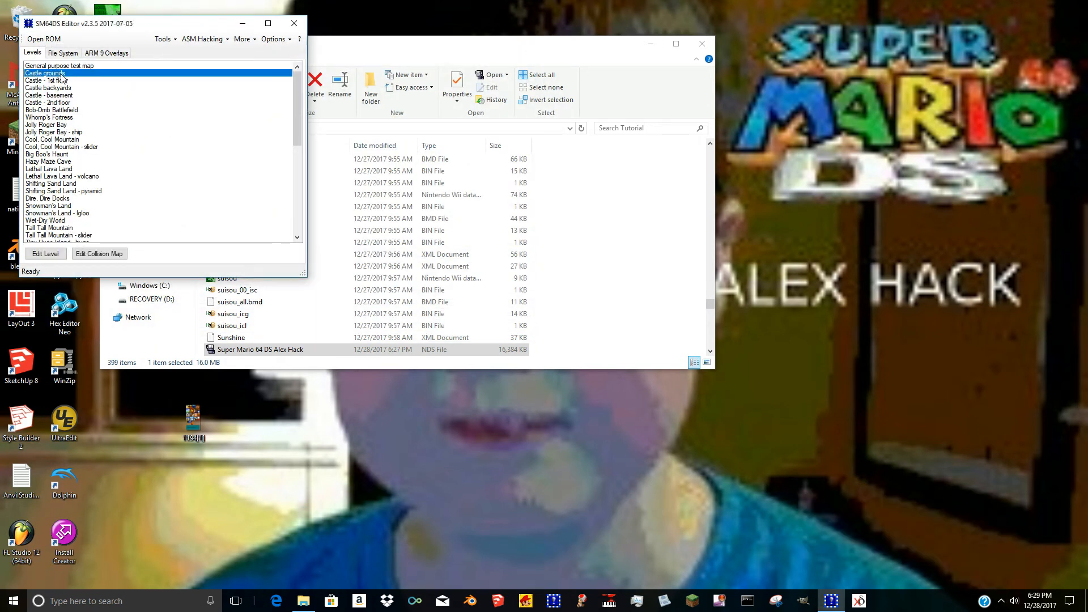
pyautogui.click(74, 110)
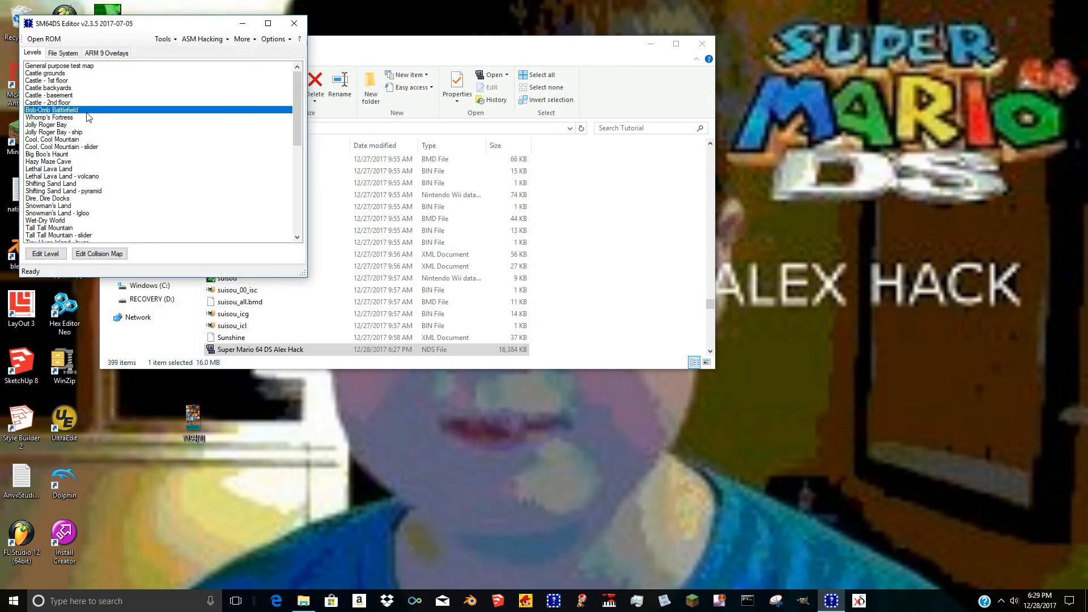
pyautogui.doubleClick(121, 113)
# Select the level's entrance warp and examine its Parameter 4, which encodes entrance mode, view ID and area ID.
pyautogui.moveTo(321, 151); pyautogui.dragTo(416, 193, button='right')
pyautogui.click(334, 69)
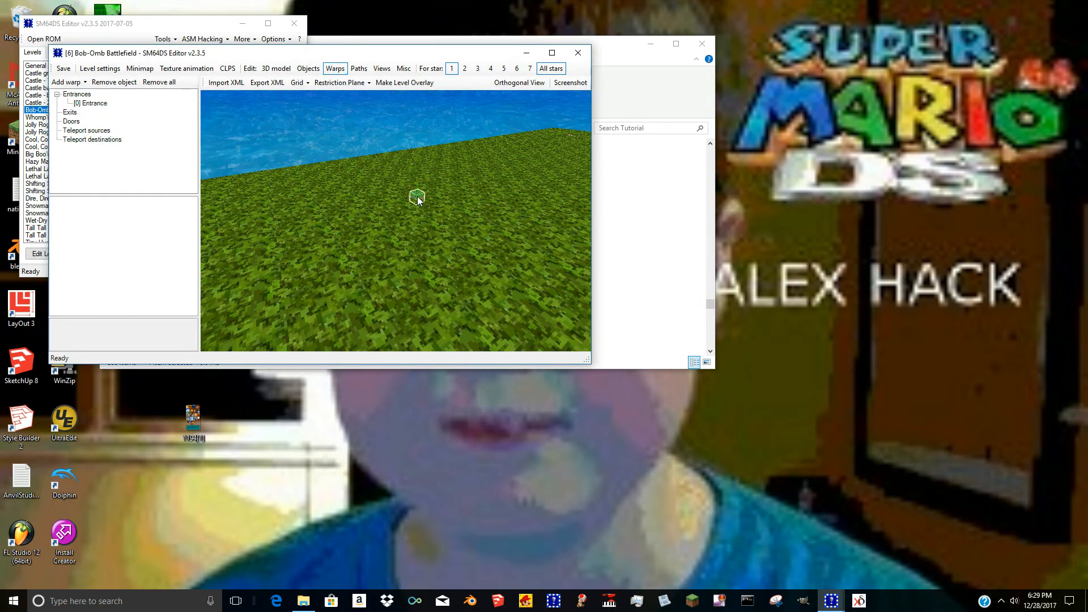
pyautogui.click(417, 197)
pyautogui.click(160, 284)
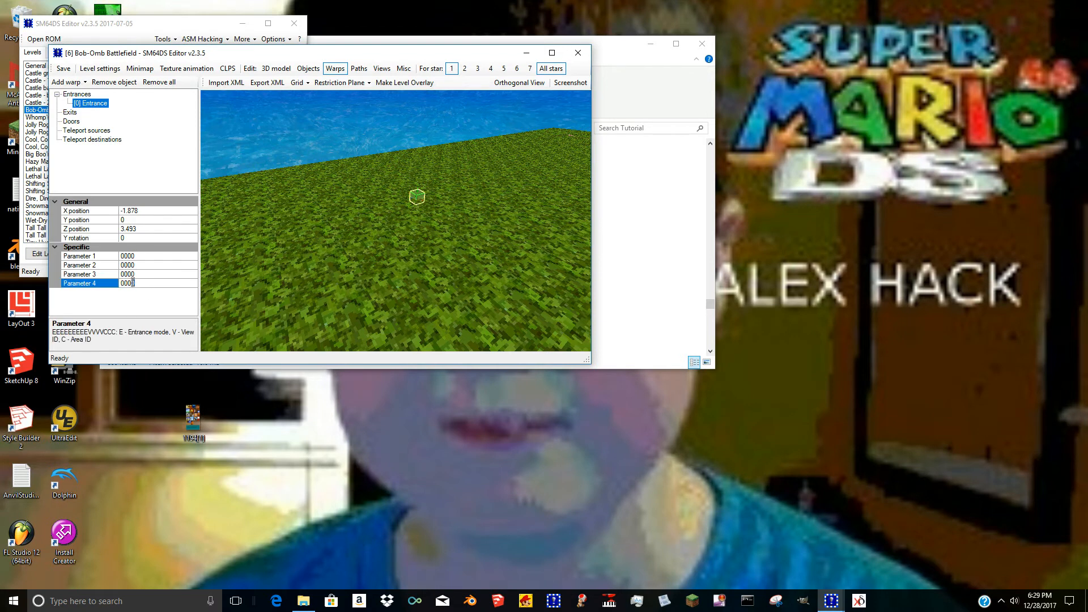
pyautogui.click(315, 257)
pyautogui.click(415, 196)
pyautogui.click(167, 291)
pyautogui.click(160, 275)
pyautogui.click(159, 284)
# Add a view on the grass near the entrance and set its Y position to 0.25.
pyautogui.click(315, 116)
pyautogui.moveTo(315, 115); pyautogui.dragTo(136, 176, button='right')
pyautogui.click(379, 71)
pyautogui.click(65, 82)
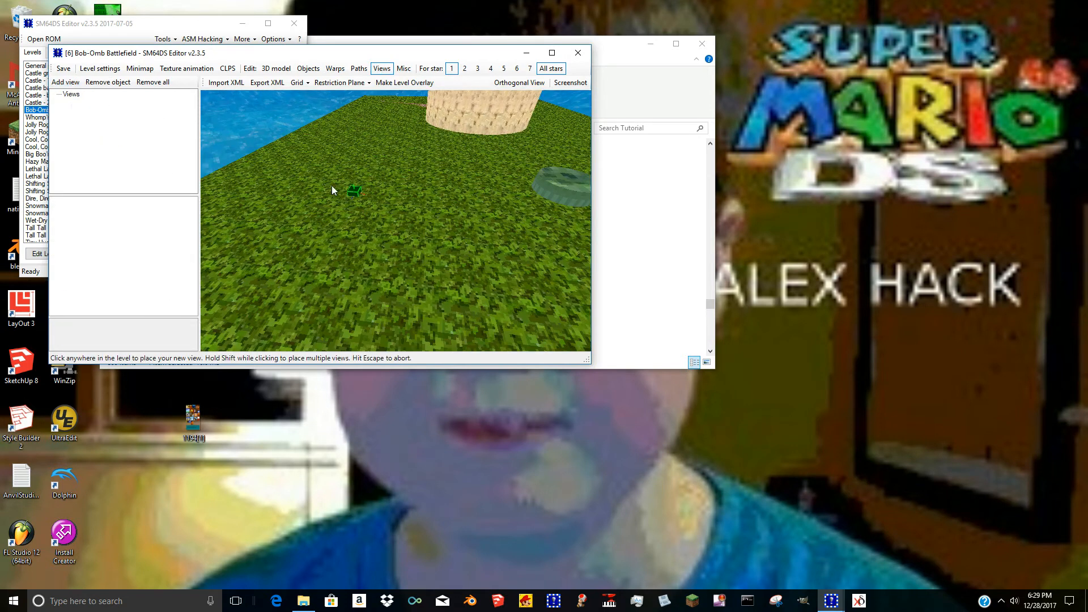
pyautogui.click(413, 211)
pyautogui.click(131, 221)
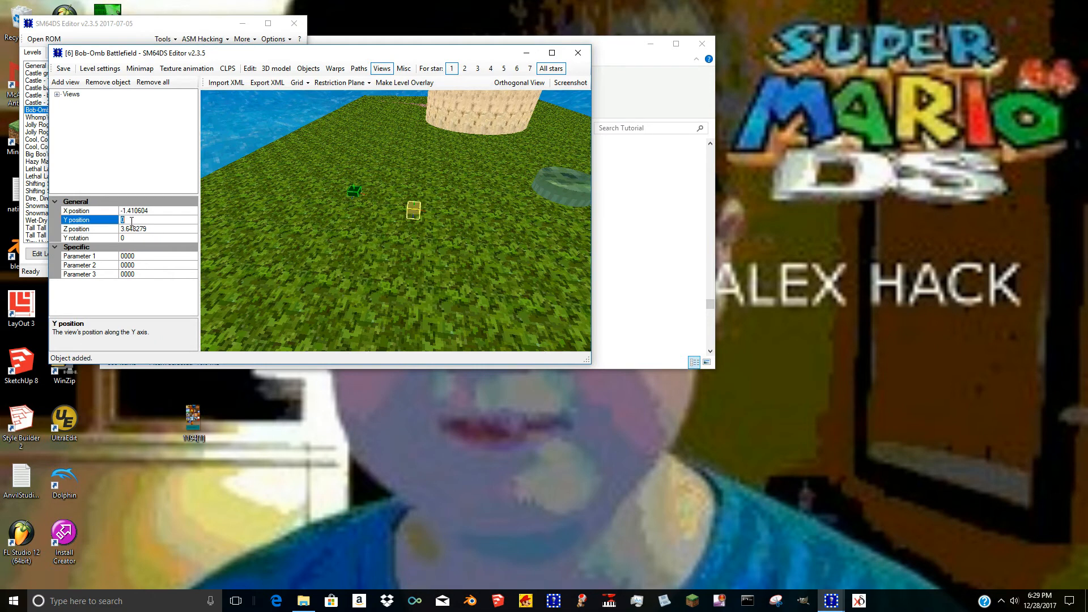
pyautogui.write('.2')
pyautogui.press('Return')
pyautogui.click(351, 196)
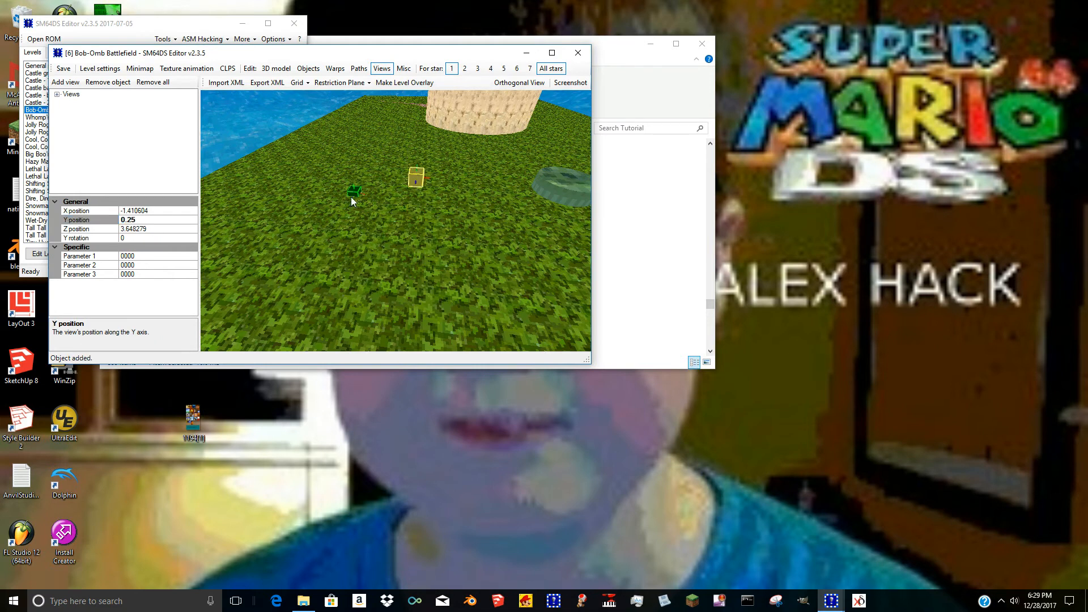
pyautogui.click(418, 183)
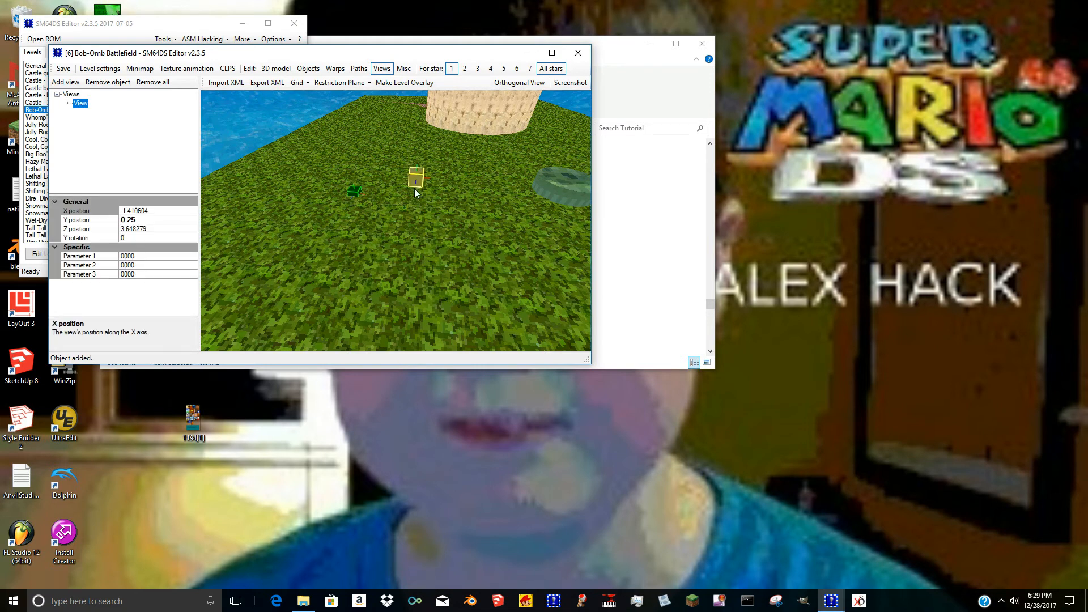
pyautogui.click(358, 198)
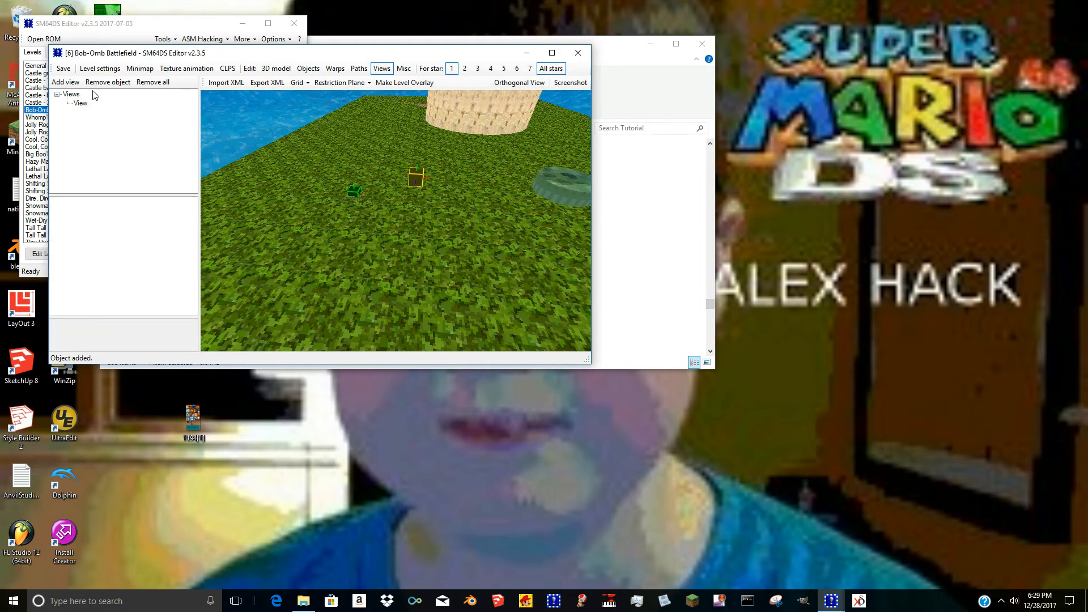
# Close the level and SM64DS Editor, and try to load a savestate after launching the Alex Hack ROM in DeSmuME.
pyautogui.click(577, 53)
pyautogui.click(292, 22)
pyautogui.doubleClick(266, 349)
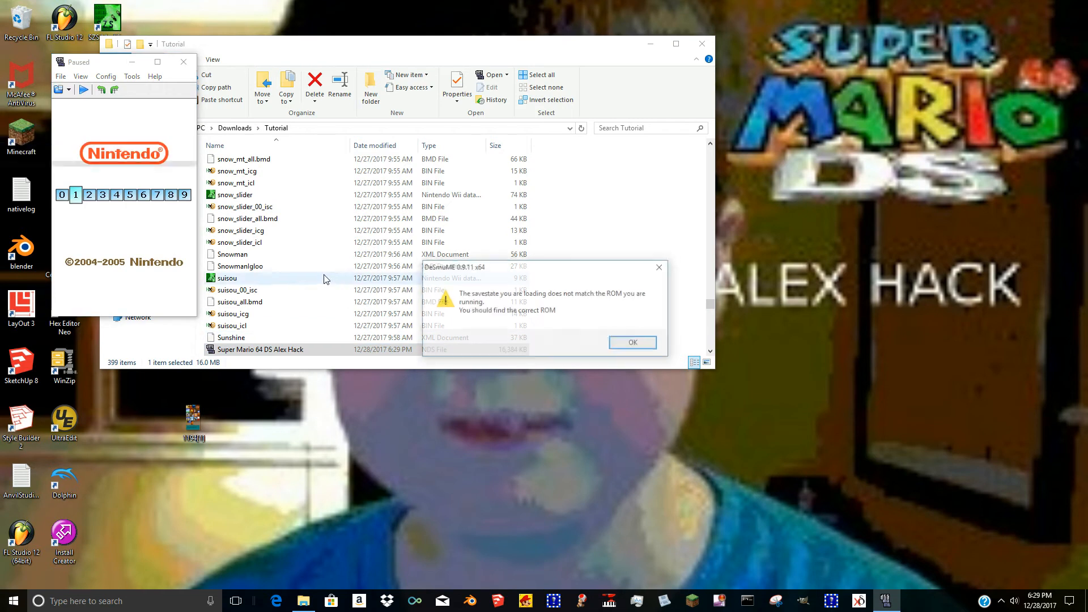
pyautogui.click(630, 341)
pyautogui.click(184, 62)
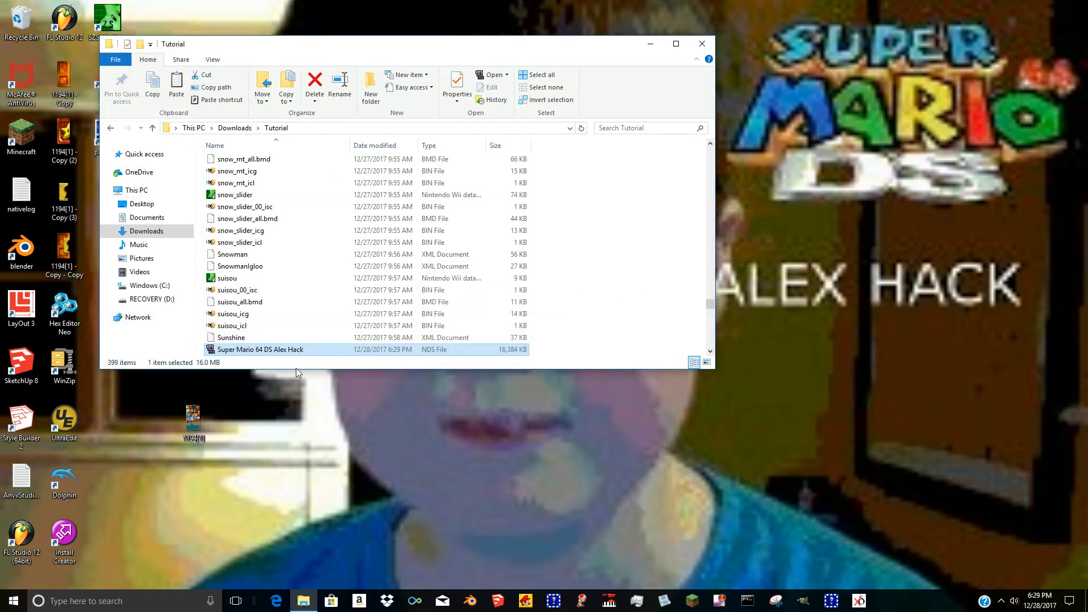
# Launch the Super Mario 64 DS Alex Hack ROM in DeSmuME and start an Adventure game from File A, saving states to slots 1 and 2.
pyautogui.doubleClick(298, 351)
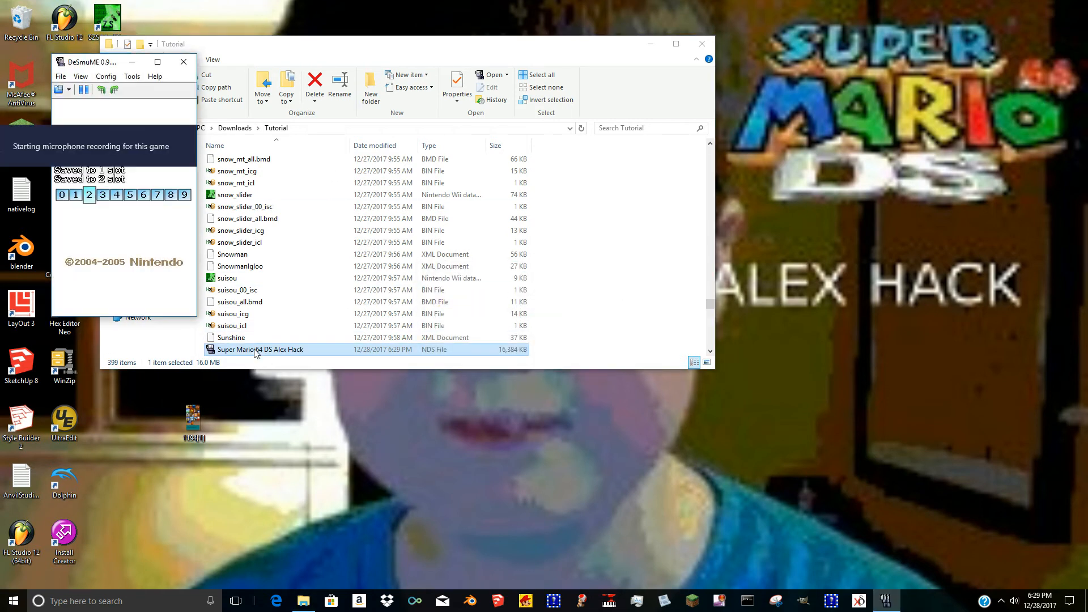
pyautogui.click(189, 132)
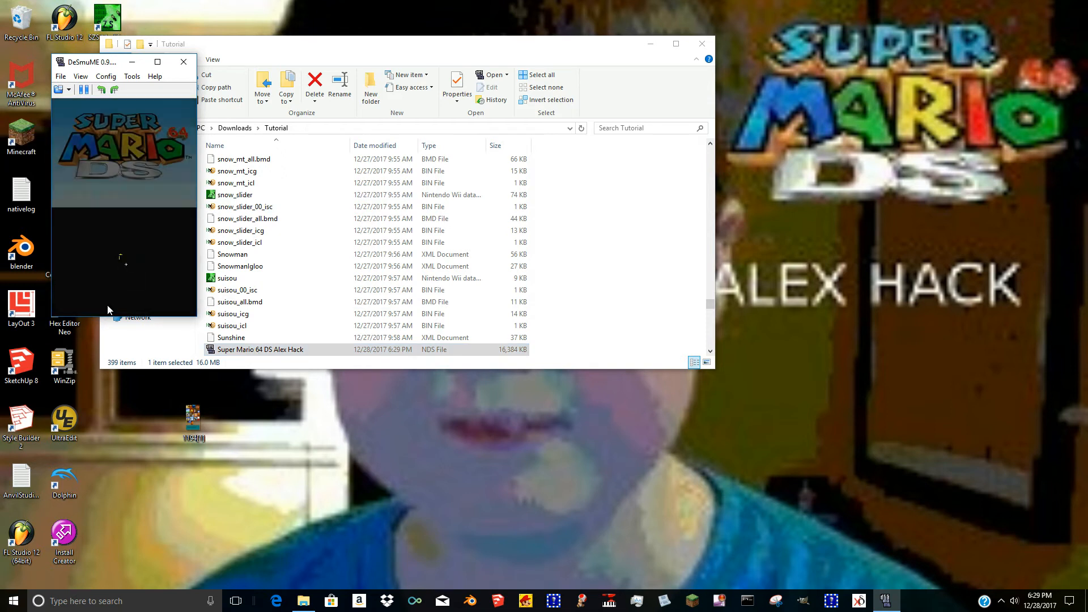
pyautogui.hotkey('shift', 'F1')
pyautogui.hotkey('shift', 'F2')
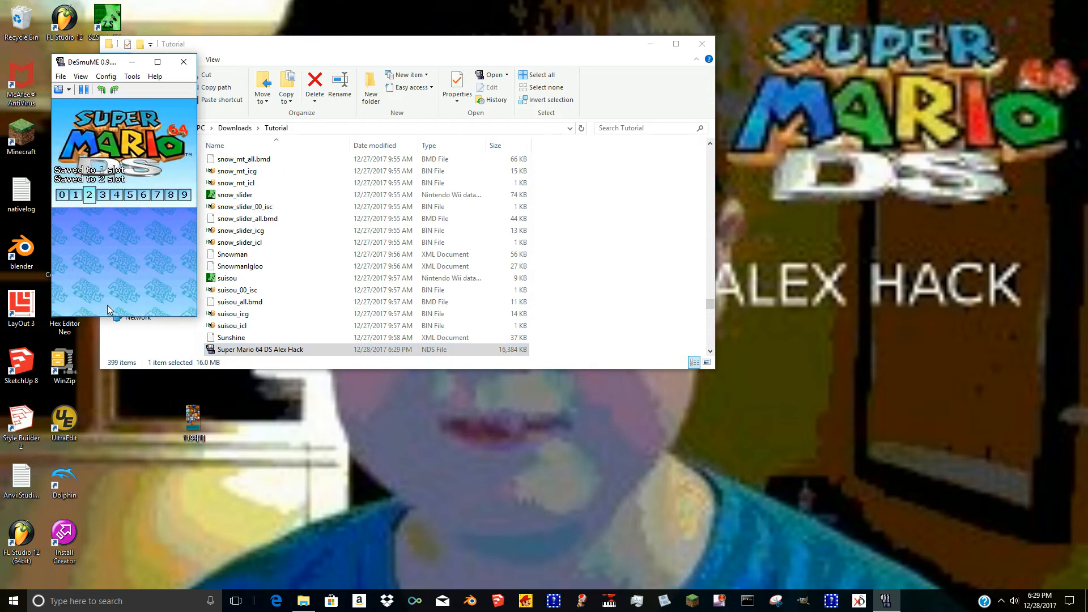
pyautogui.click(108, 306)
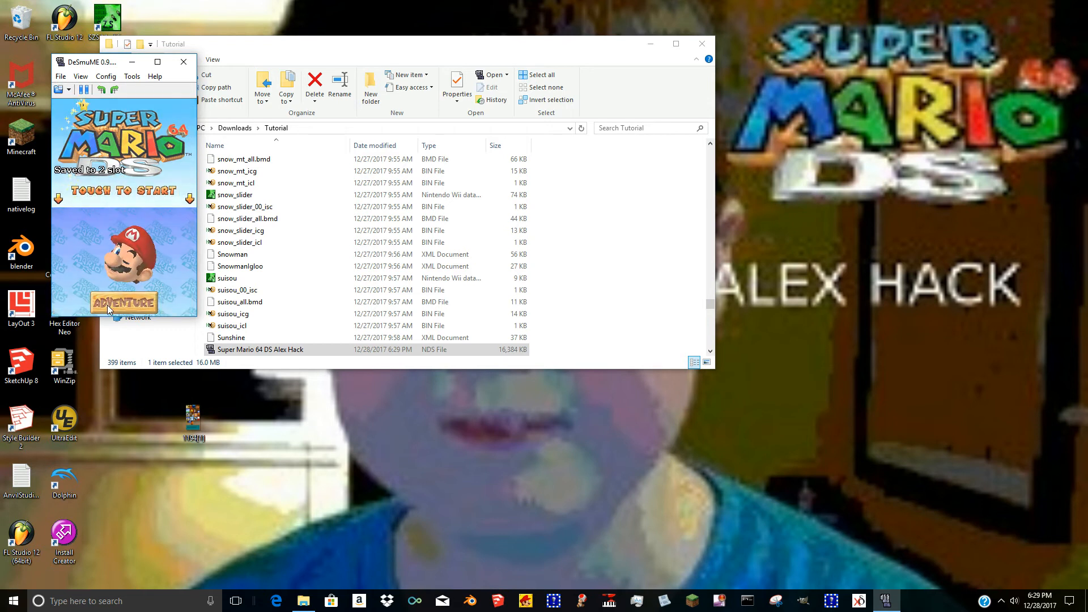
pyautogui.hotkey('shift', 'F1')
pyautogui.hotkey('shift', 'F2')
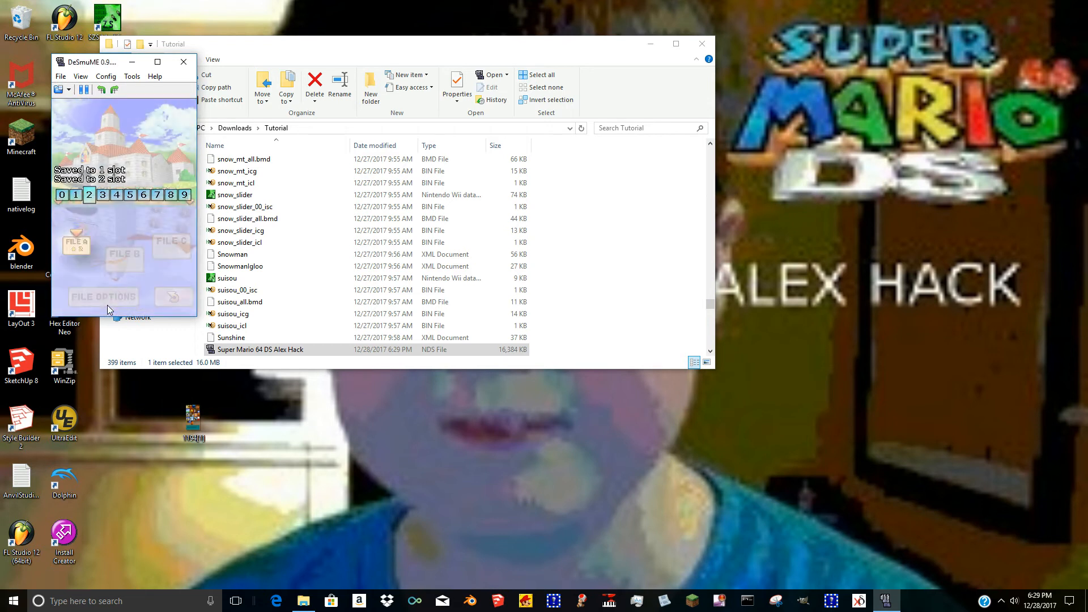
pyautogui.hotkey('shift', 'F1')
pyautogui.hotkey('shift', 'F2')
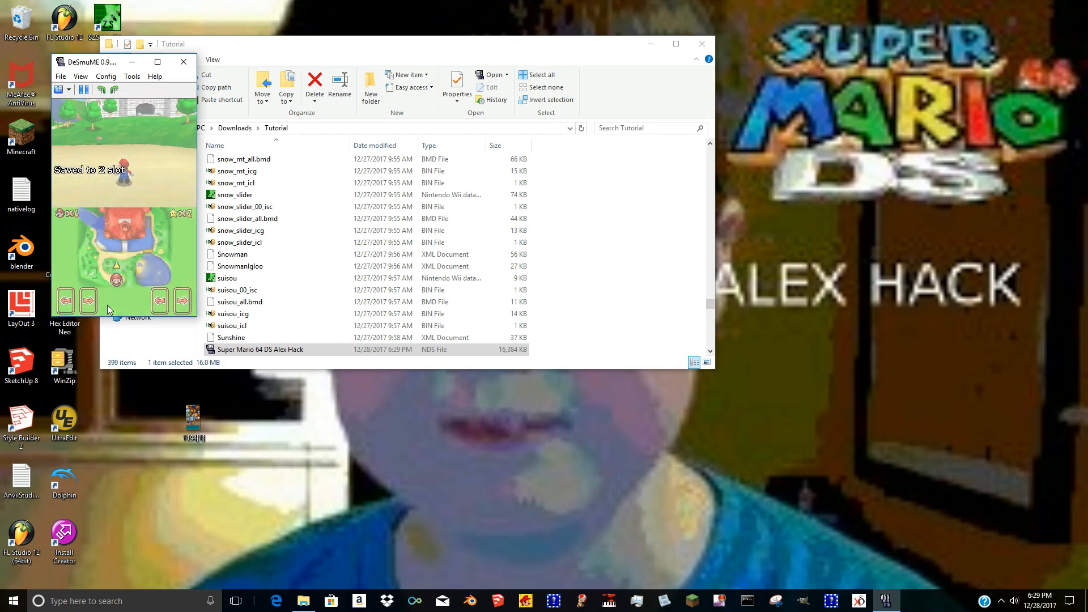
# Take Mario into Bob-Omb Battlefield, run across the grass to the wall to test the imported level, and close DeSmuME.
pyautogui.press('Up')
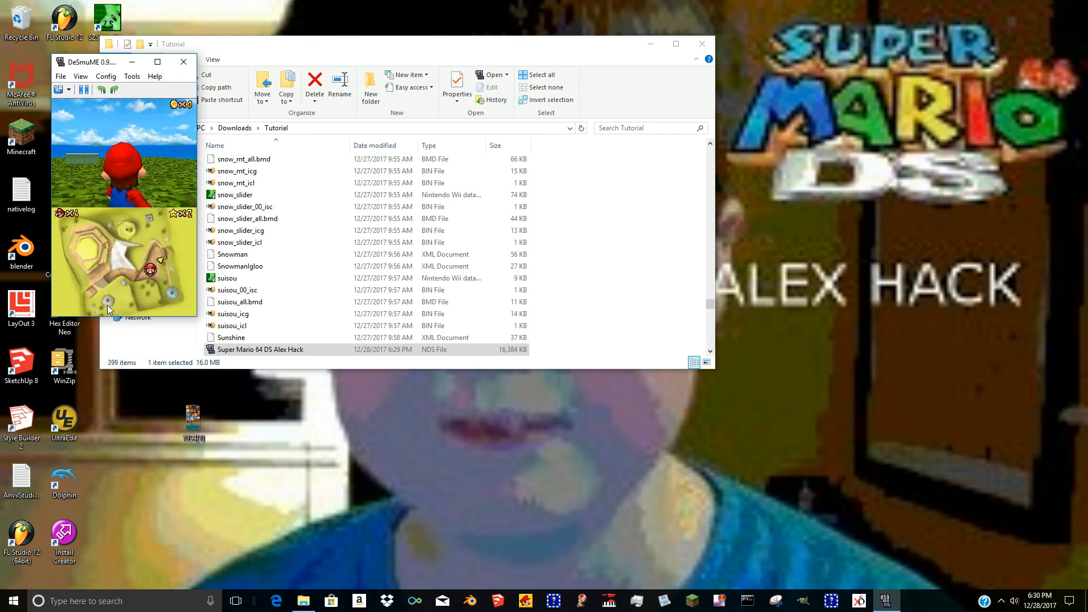
pyautogui.press('Left')
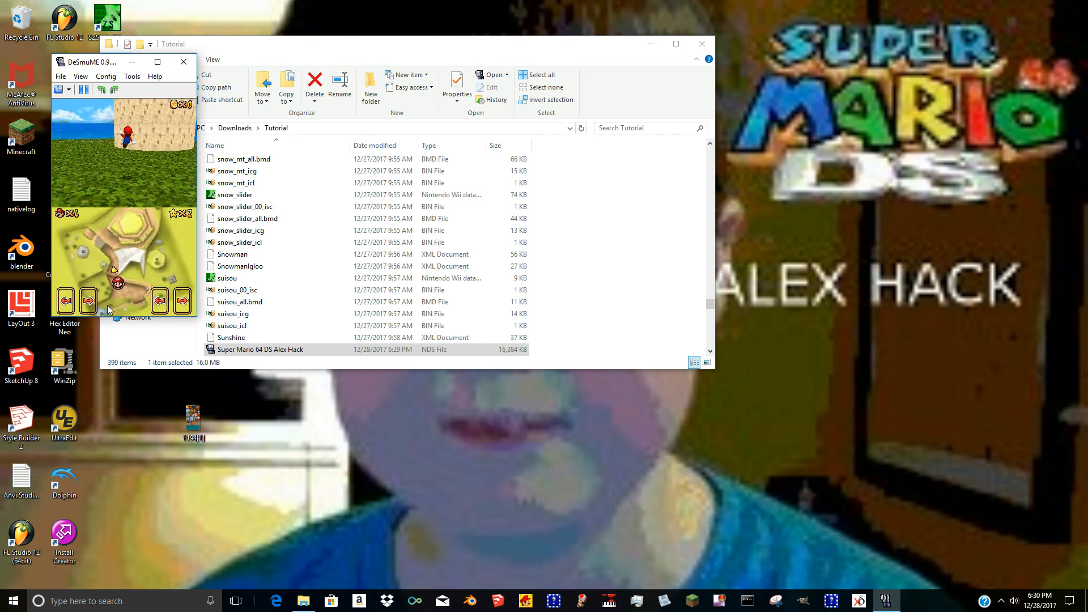
pyautogui.hotkey('shift', 'F1')
pyautogui.click(183, 62)
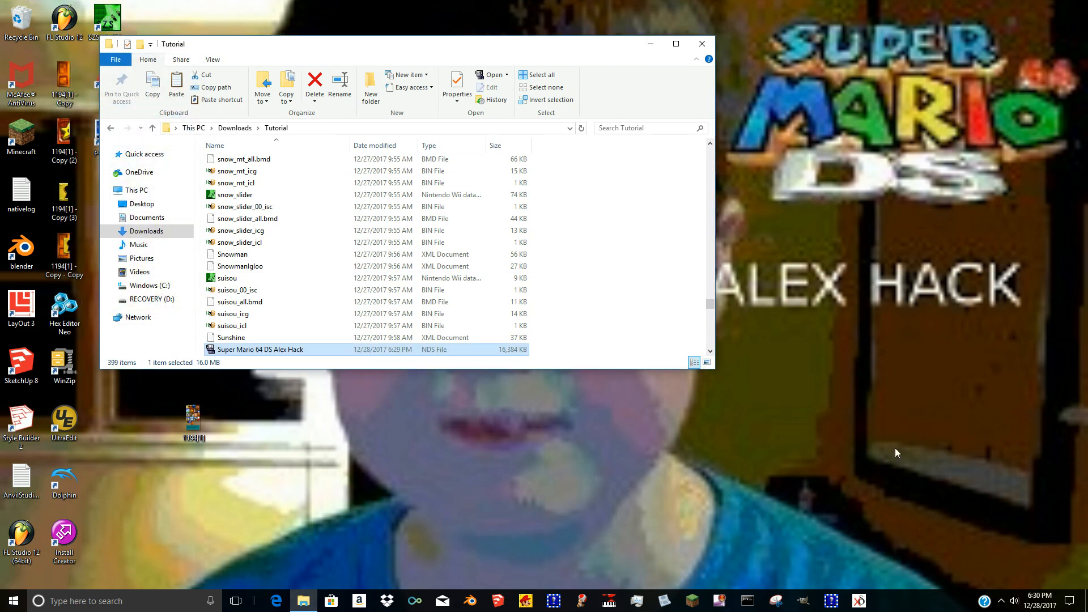
pyautogui.click(1003, 603)
pyautogui.rightClick(1001, 555)
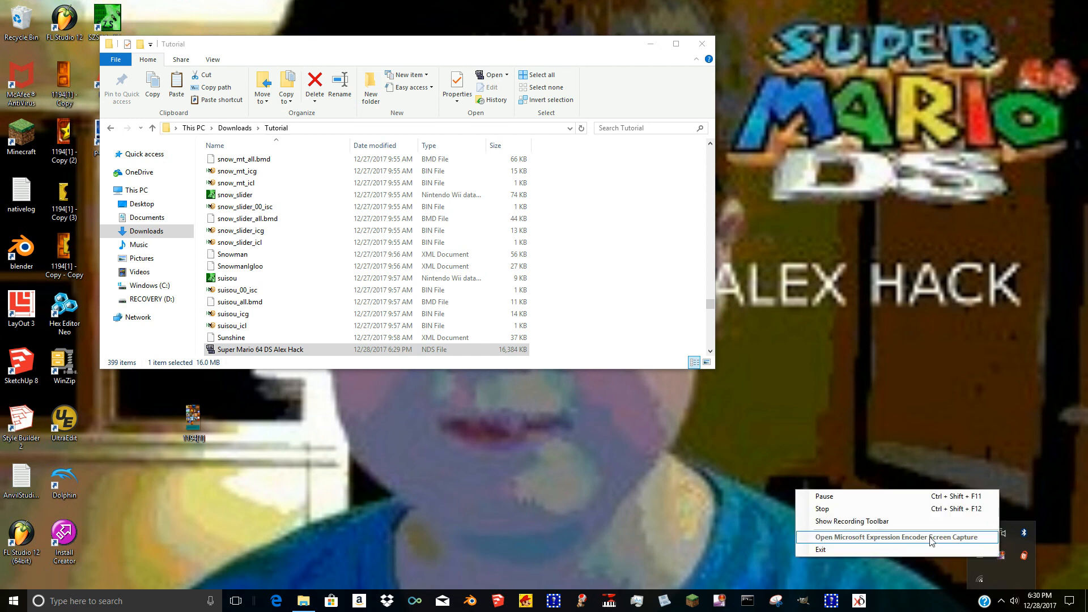